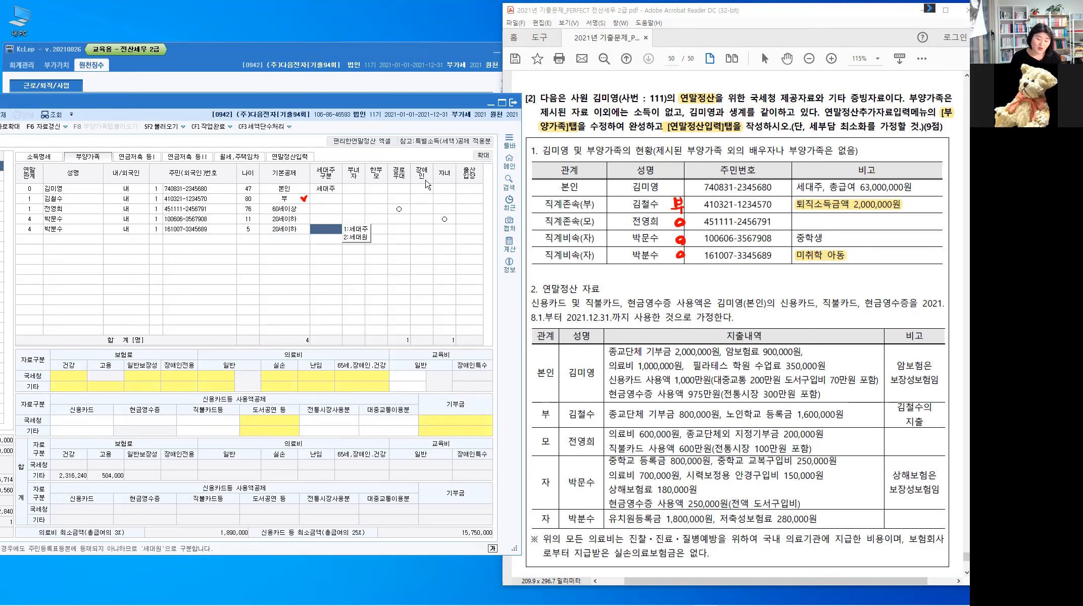
Step: Clear the pen marks and complete the last dependent's row with 세대주구분 left blank
{"action": "key", "text": "Escape"}
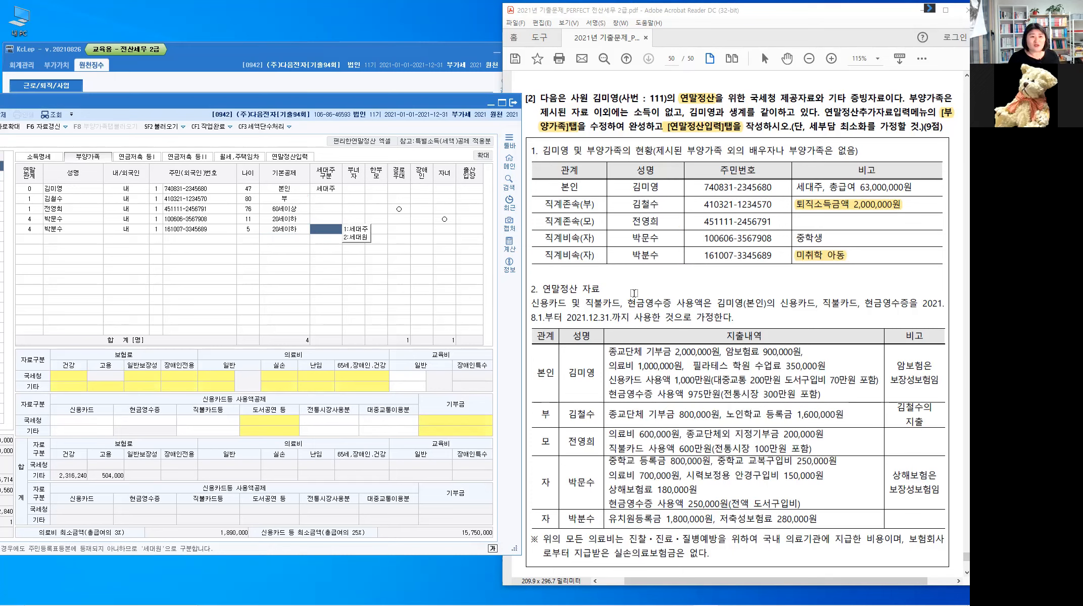
{"action": "left_click", "coordinate": [639, 312]}
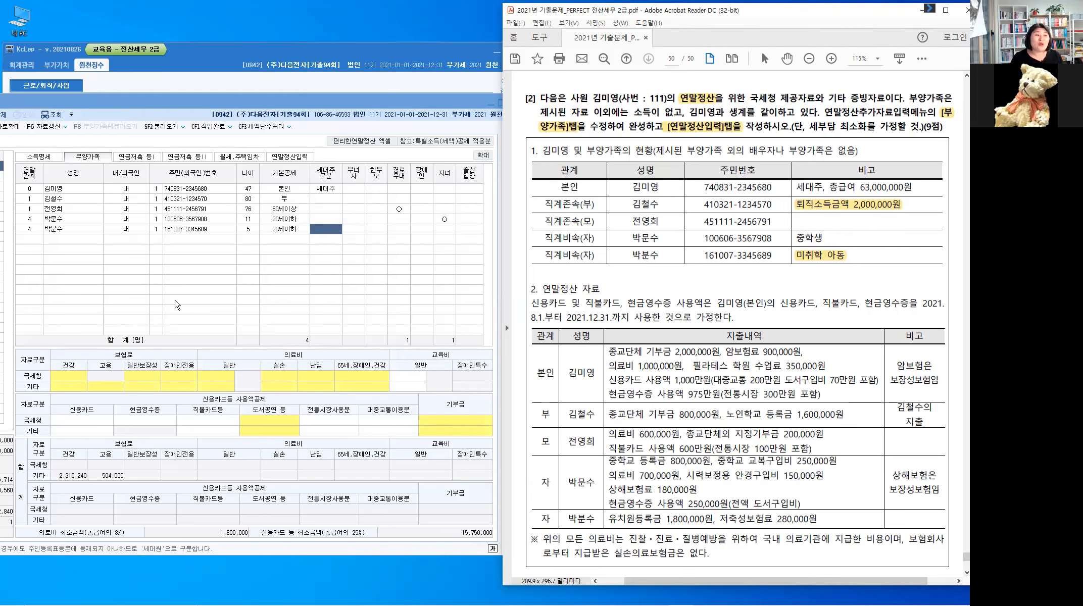
{"action": "left_click", "coordinate": [326, 229]}
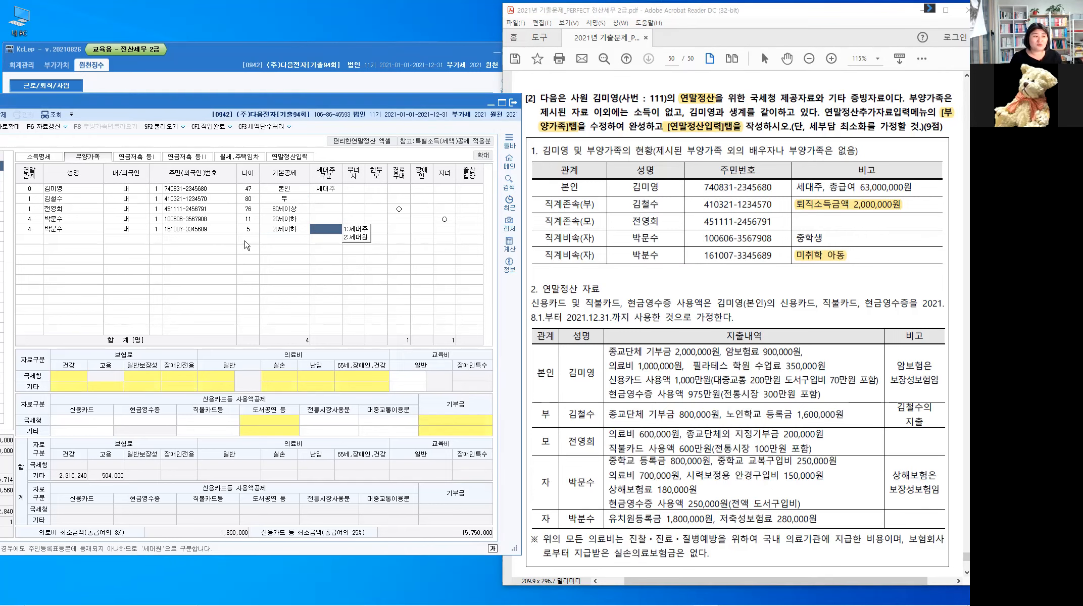
{"action": "key", "text": "Return"}
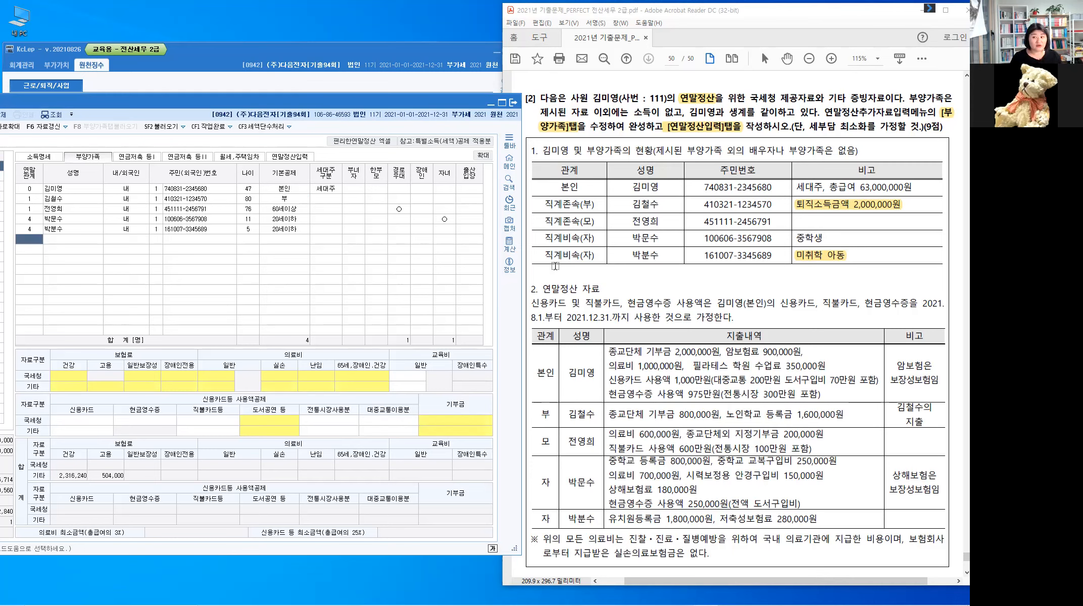
{"action": "left_click", "coordinate": [627, 289]}
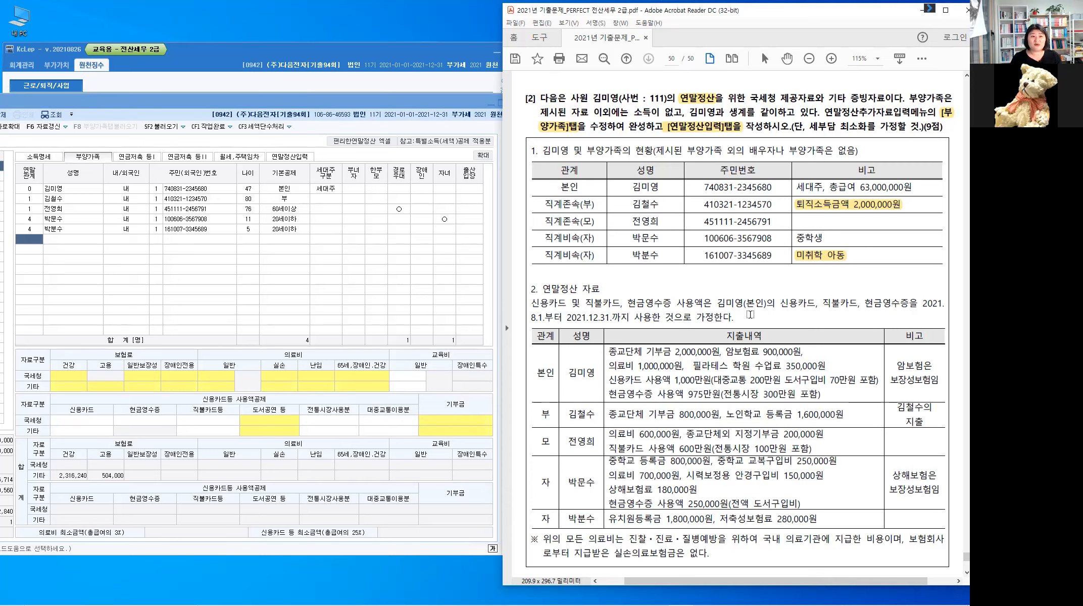
Step: Examine the 의료비 expense categories in 연말정산입력, close the breakdown unchanged, and return to the 부양가족 list
{"action": "left_click", "coordinate": [289, 158]}
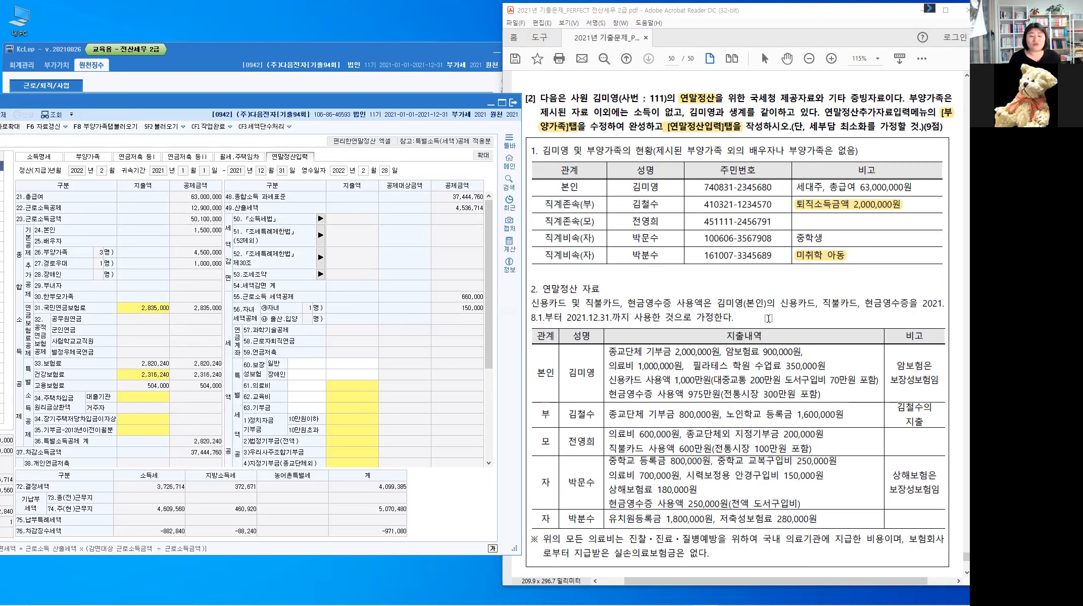
{"action": "left_click", "coordinate": [635, 302]}
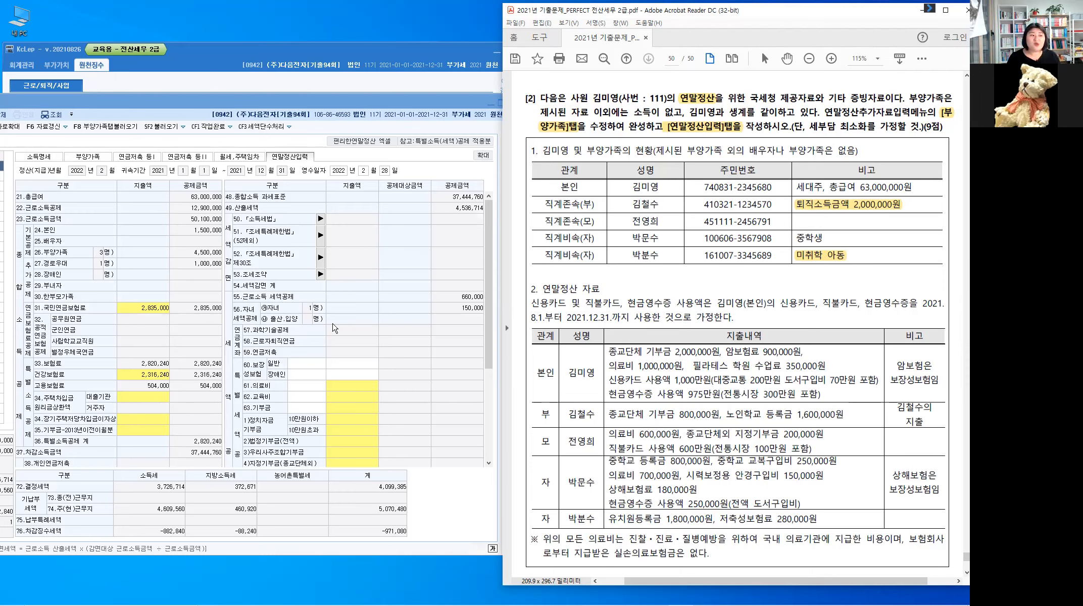
{"action": "left_click", "coordinate": [343, 389]}
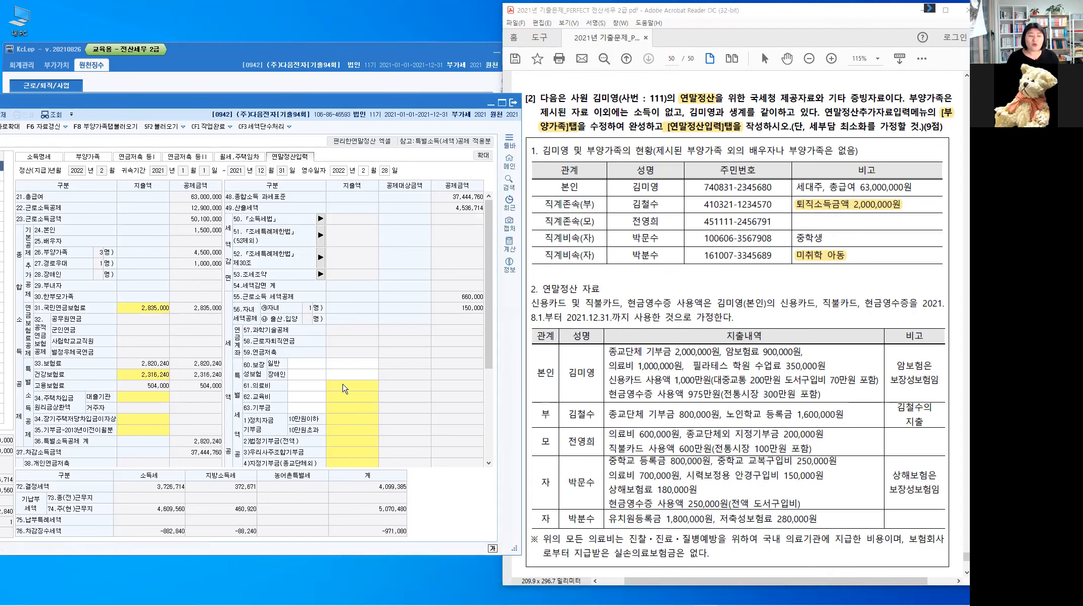
{"action": "double_click", "coordinate": [343, 388]}
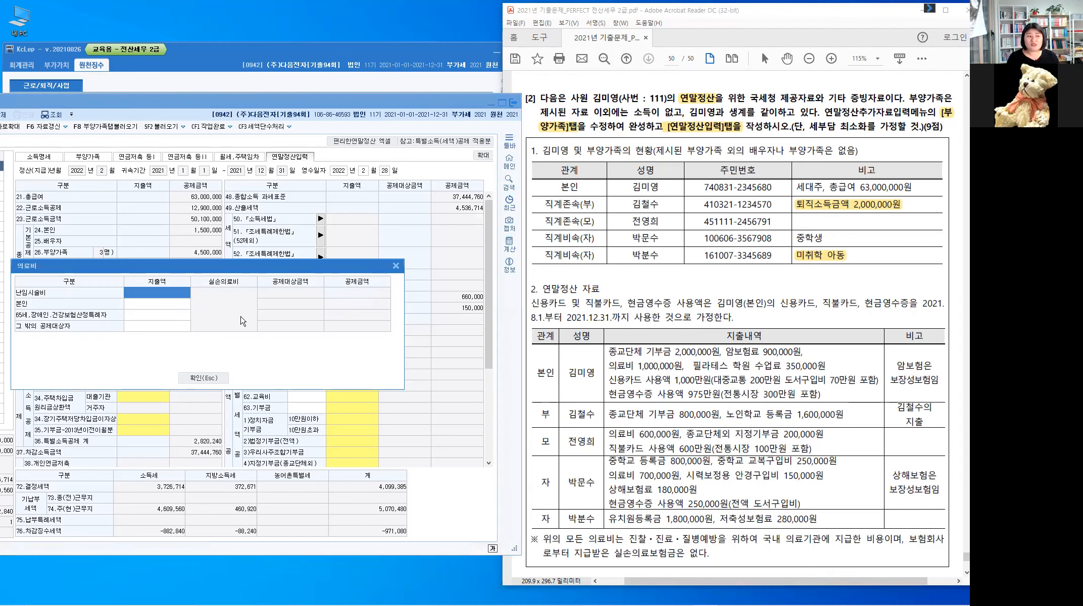
{"action": "left_click", "coordinate": [242, 321]}
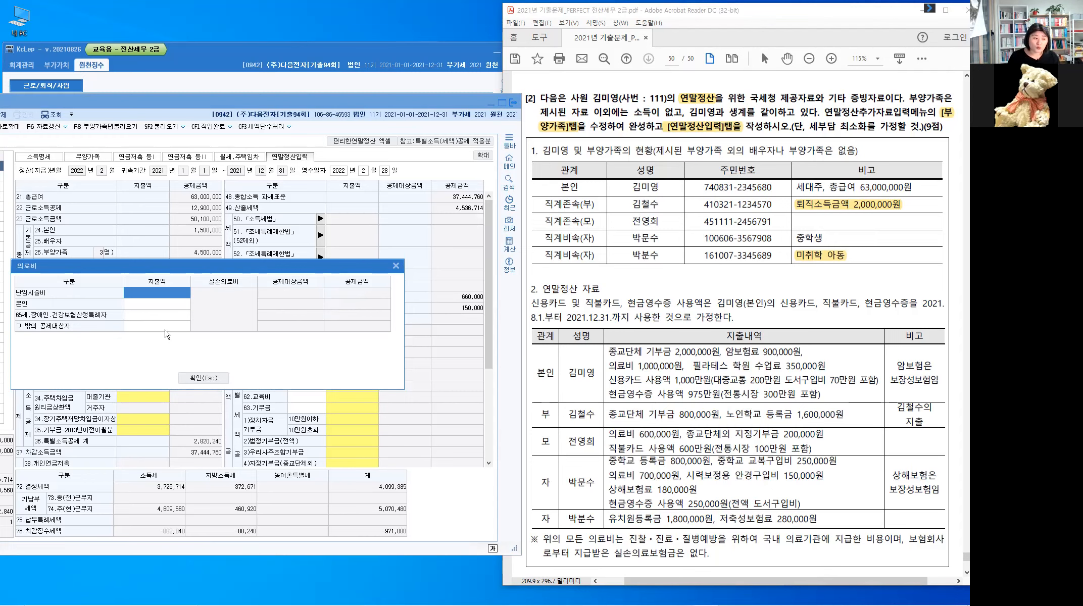
{"action": "left_click", "coordinate": [212, 379]}
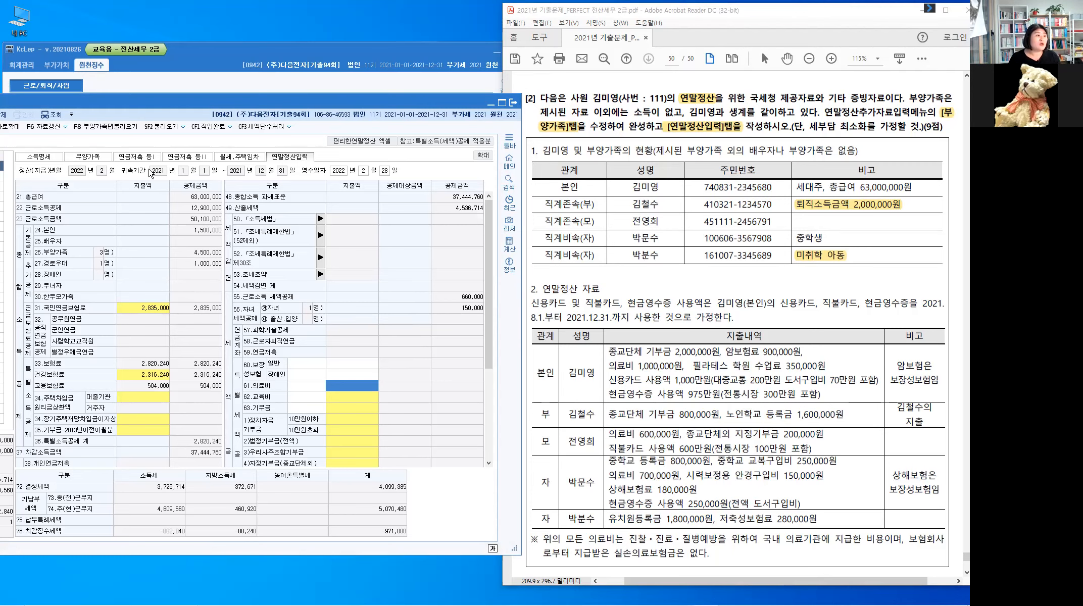
{"action": "left_click", "coordinate": [89, 158]}
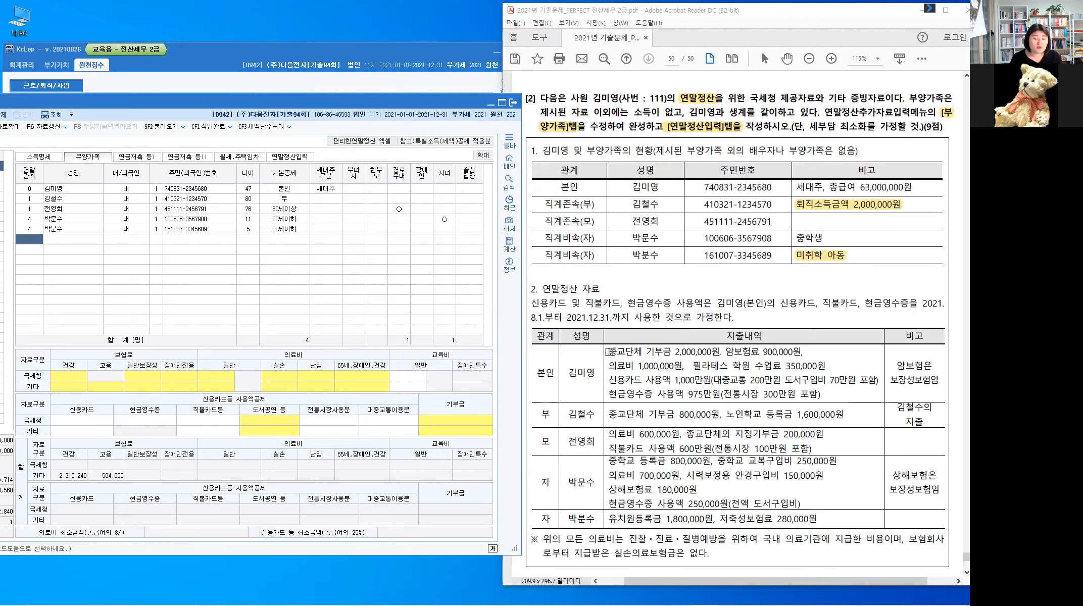
Step: In the 본인 row of the PDF, highlight 종교단체 기부금, 암보험료 and 보장성보험임, and write "(일반)" beside 900,000원
{"action": "left_click_drag", "start_coordinate": [609, 352], "coordinate": [671, 352]}
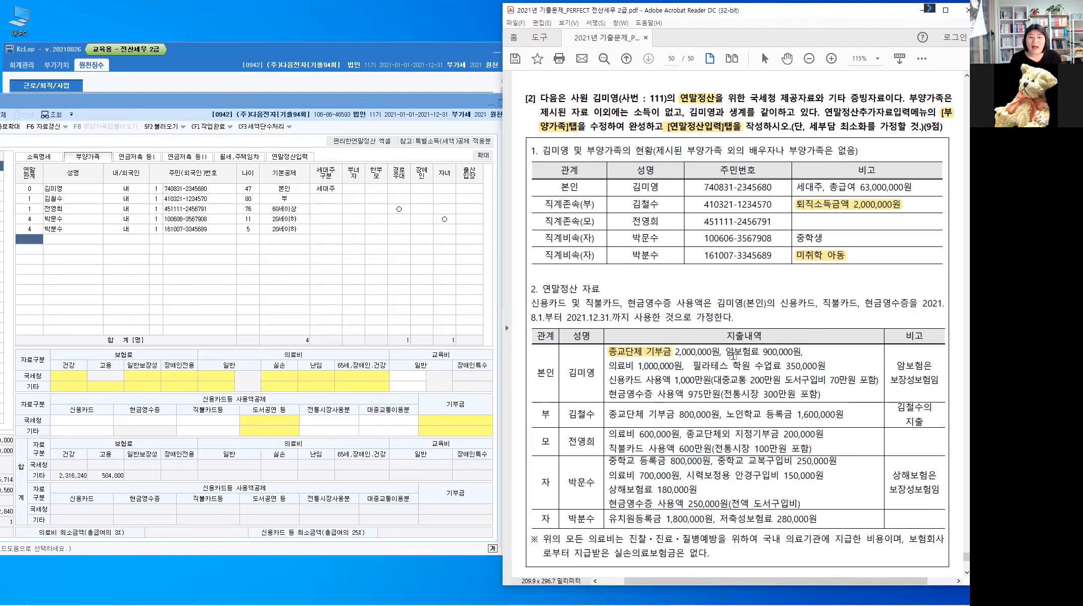
{"action": "left_click_drag", "start_coordinate": [727, 351], "coordinate": [763, 356]}
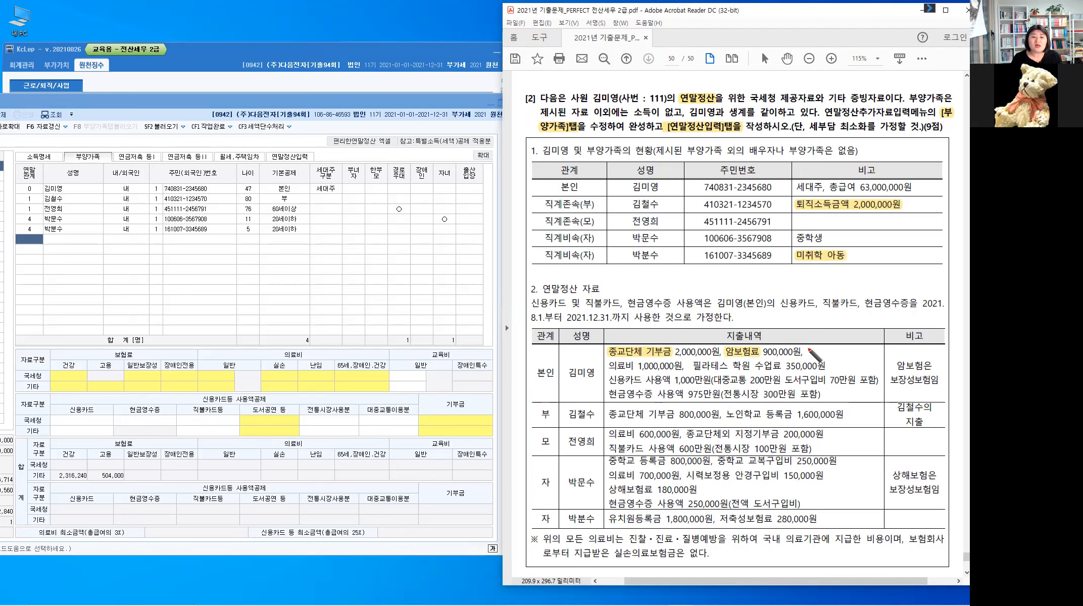
{"action": "left_click_drag", "start_coordinate": [810, 346], "coordinate": [828, 357]}
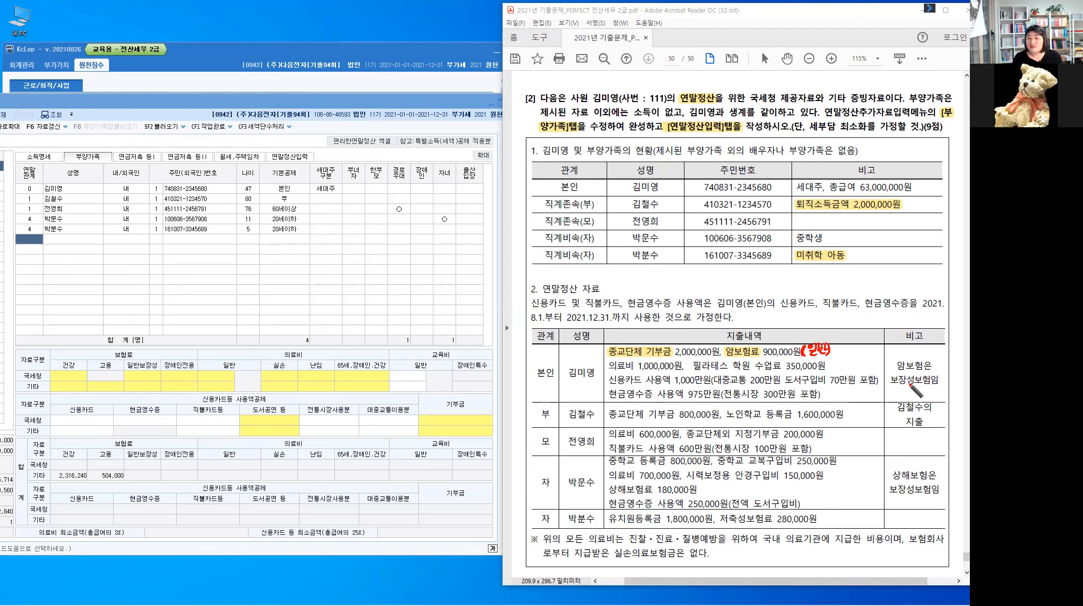
{"action": "key", "text": "Escape"}
{"action": "left_click_drag", "start_coordinate": [892, 380], "coordinate": [940, 382]}
{"action": "left_click", "coordinate": [915, 382]}
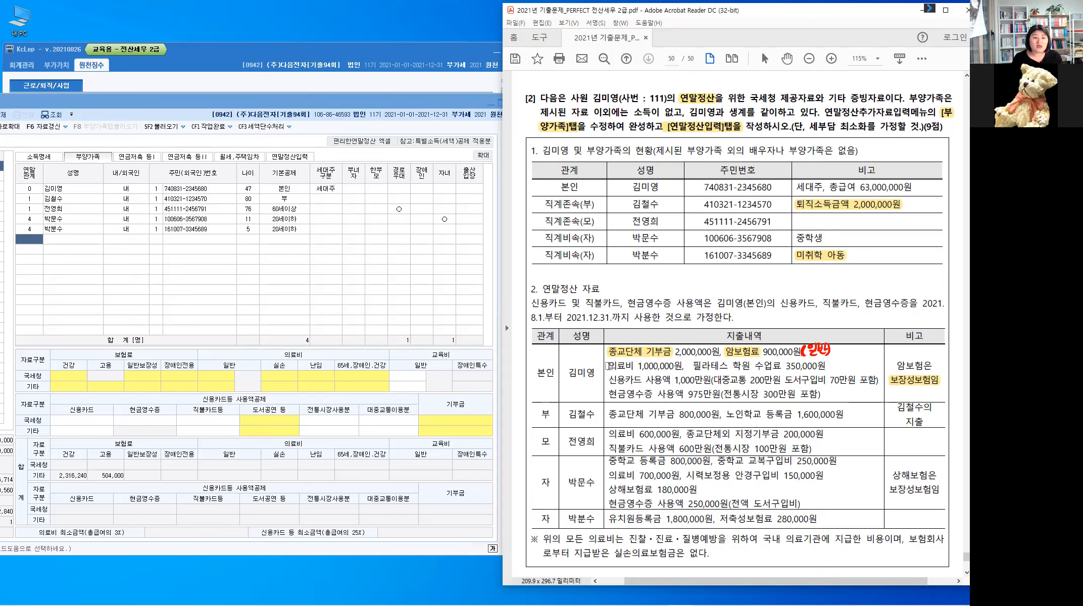
Step: Highlight 의료비 in the 본인 row, link it to a handwritten "본인", and cross out the 필라테스 학원 수업료 amount
{"action": "mouse_move", "coordinate": [616, 365]}
{"action": "left_mouse_down"}
{"action": "mouse_move", "coordinate": [633, 365]}
{"action": "mouse_move", "coordinate": [625, 372]}
{"action": "left_mouse_up"}
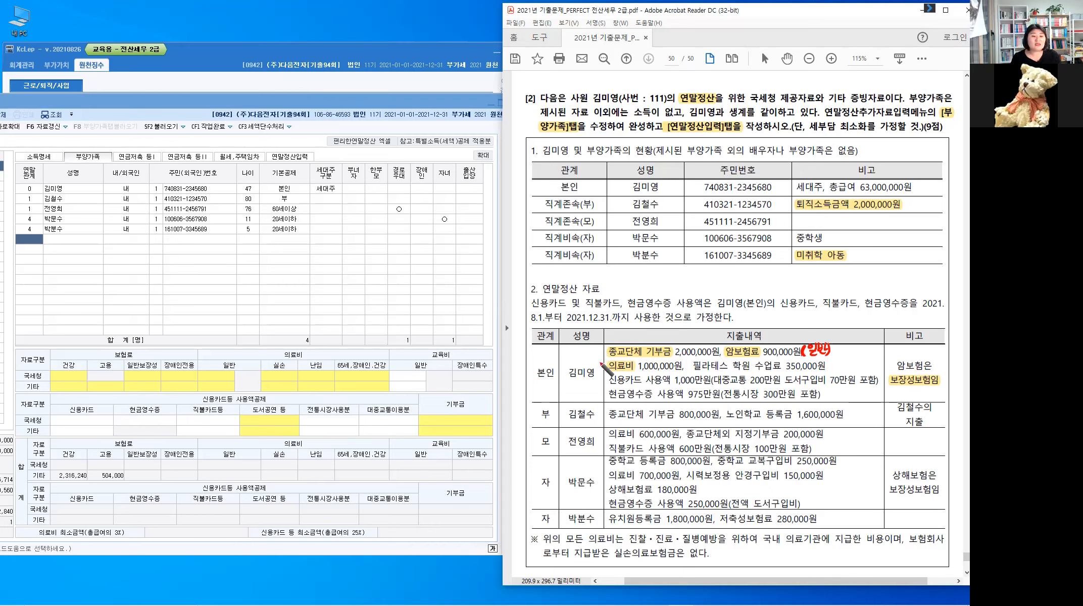
{"action": "left_click_drag", "start_coordinate": [598, 360], "coordinate": [580, 353]}
{"action": "left_click_drag", "start_coordinate": [575, 357], "coordinate": [583, 361]}
{"action": "left_click_drag", "start_coordinate": [586, 349], "coordinate": [591, 355]}
{"action": "left_click_drag", "start_coordinate": [585, 357], "coordinate": [592, 361]}
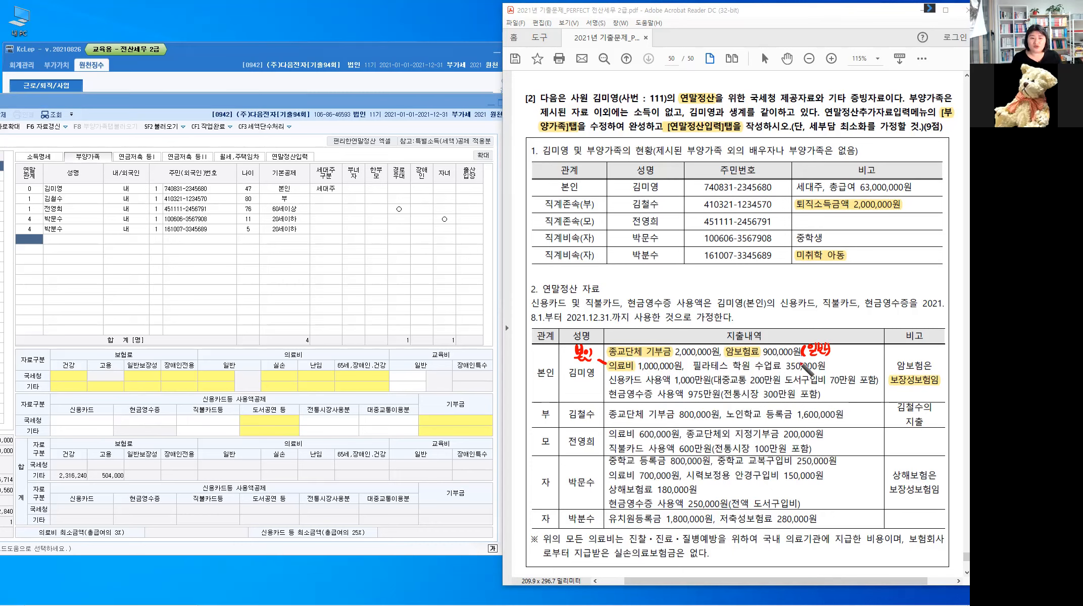
{"action": "left_click_drag", "start_coordinate": [800, 361], "coordinate": [801, 370]}
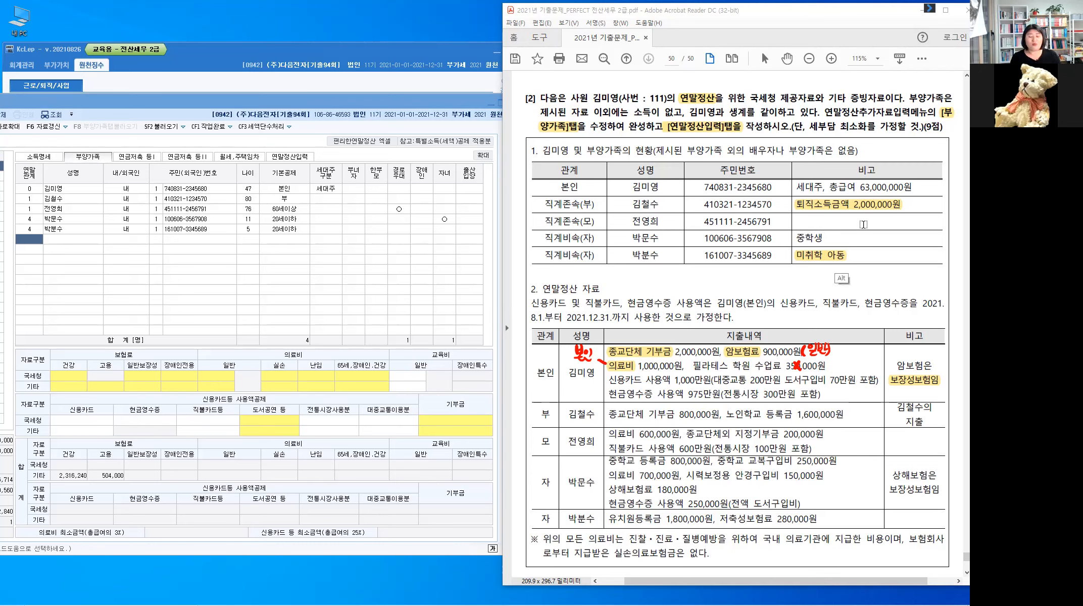
Step: Highlight 총급여 63,000,000원 and draw an arrow to 도서구입비 with the handwritten note "7,000만원이하"
{"action": "left_click_drag", "start_coordinate": [829, 187], "coordinate": [896, 187]}
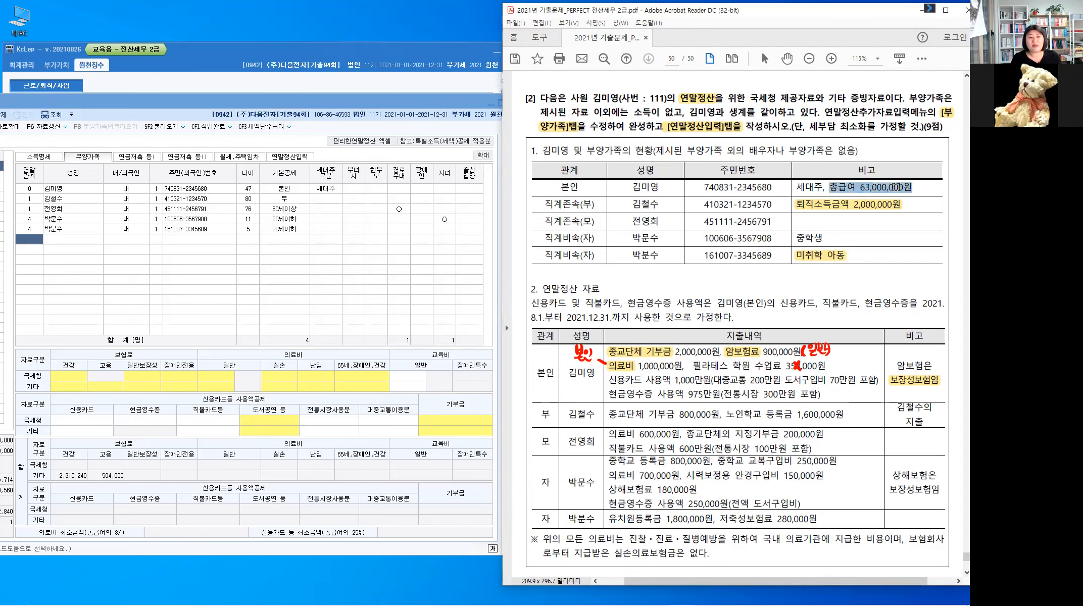
{"action": "left_click", "coordinate": [869, 212]}
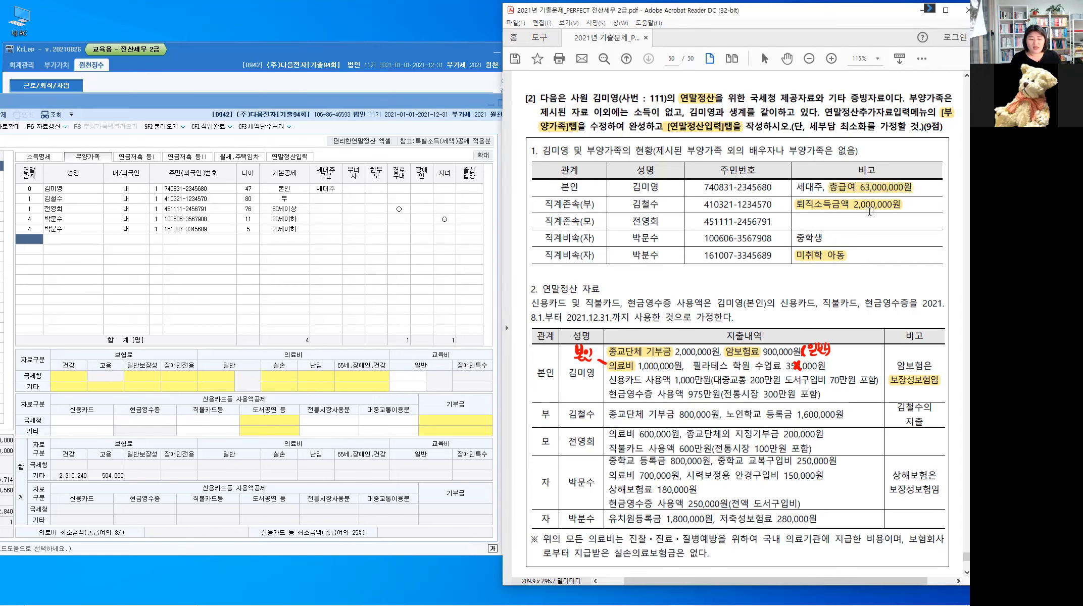
{"action": "key", "text": "ctrl+shift+3"}
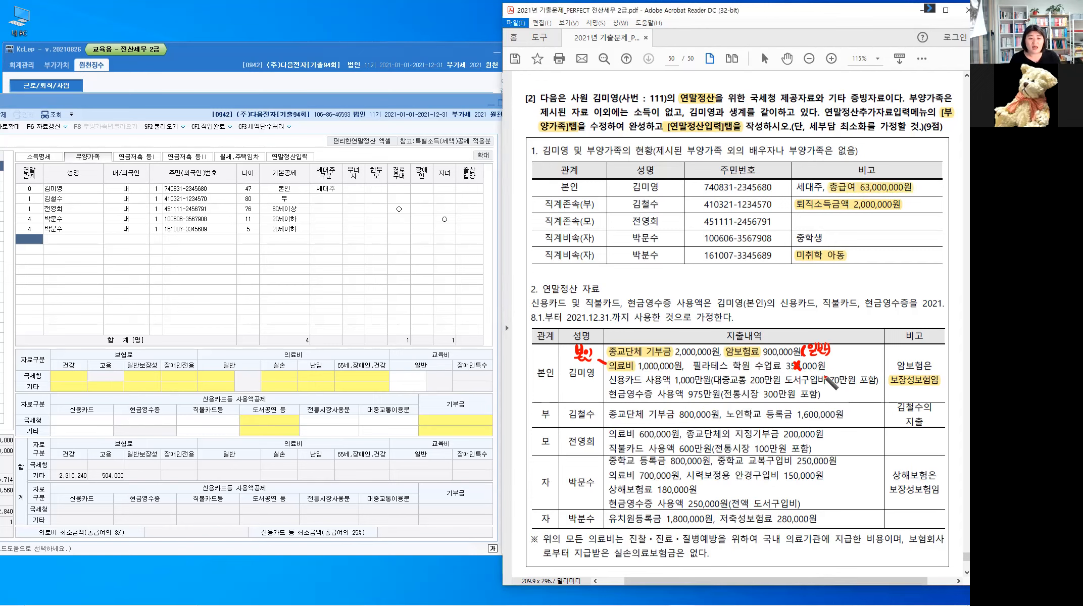
{"action": "left_click_drag", "start_coordinate": [865, 336], "coordinate": [830, 375]}
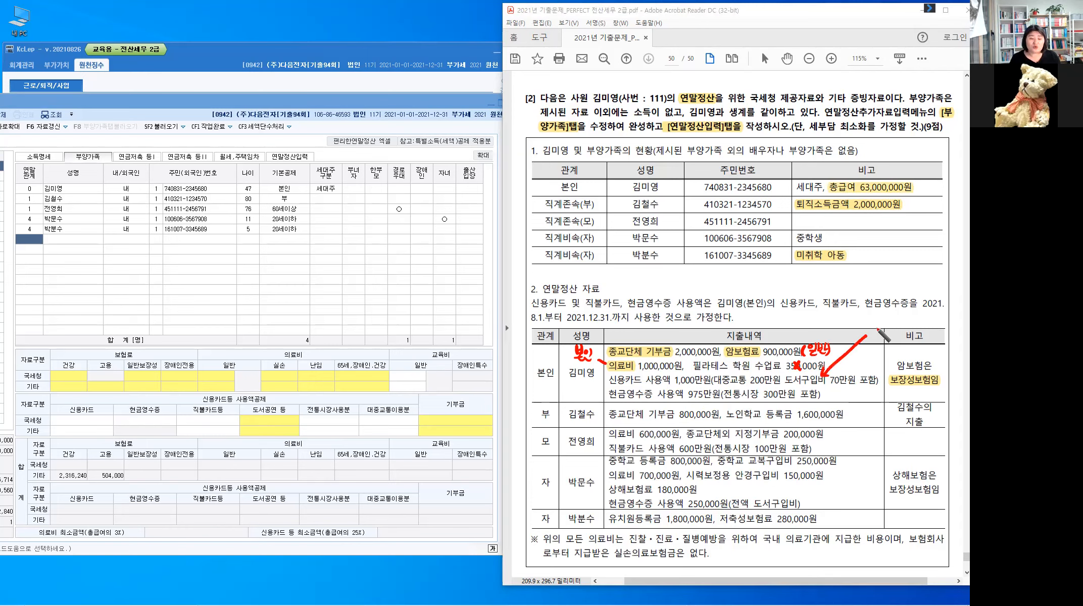
{"action": "mouse_move", "coordinate": [872, 323]}
{"action": "left_mouse_down"}
{"action": "mouse_move", "coordinate": [875, 334]}
{"action": "mouse_move", "coordinate": [912, 332]}
{"action": "mouse_move", "coordinate": [918, 322]}
{"action": "left_mouse_up"}
{"action": "left_click", "coordinate": [881, 332]}
{"action": "left_click_drag", "start_coordinate": [914, 328], "coordinate": [924, 330]}
{"action": "left_click_drag", "start_coordinate": [916, 330], "coordinate": [944, 327]}
{"action": "left_click_drag", "start_coordinate": [939, 330], "coordinate": [941, 335]}
{"action": "left_click_drag", "start_coordinate": [945, 321], "coordinate": [946, 335]}
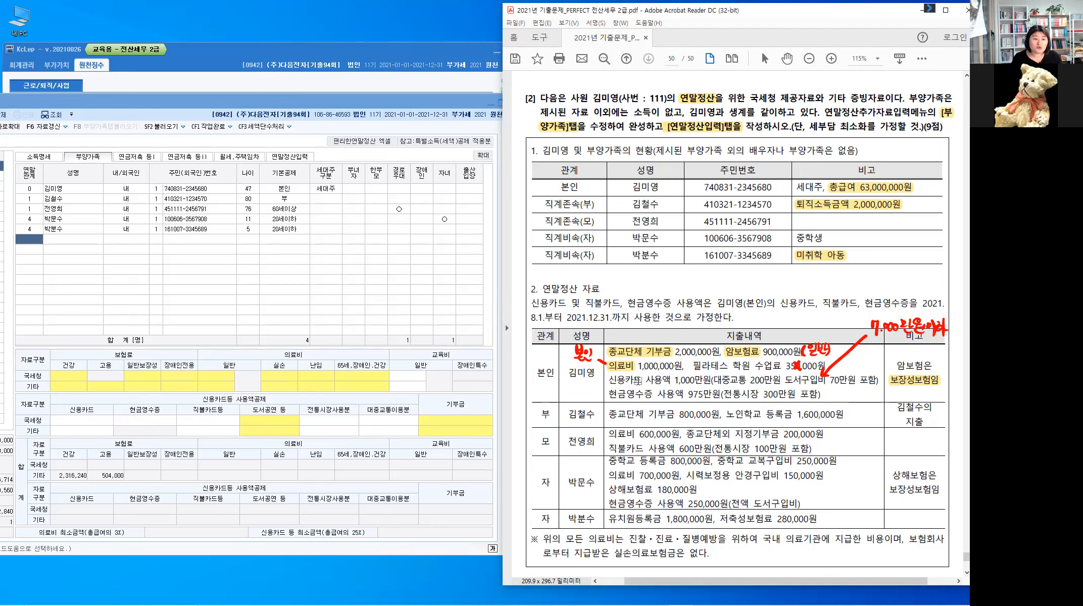
Step: Highlight 신용카드, 대중교통 and 도서구입비 in the 본인 row, strike out 1,000만원 and write 730 above it
{"action": "left_click_drag", "start_coordinate": [717, 379], "coordinate": [798, 403]}
{"action": "left_click", "coordinate": [799, 403]}
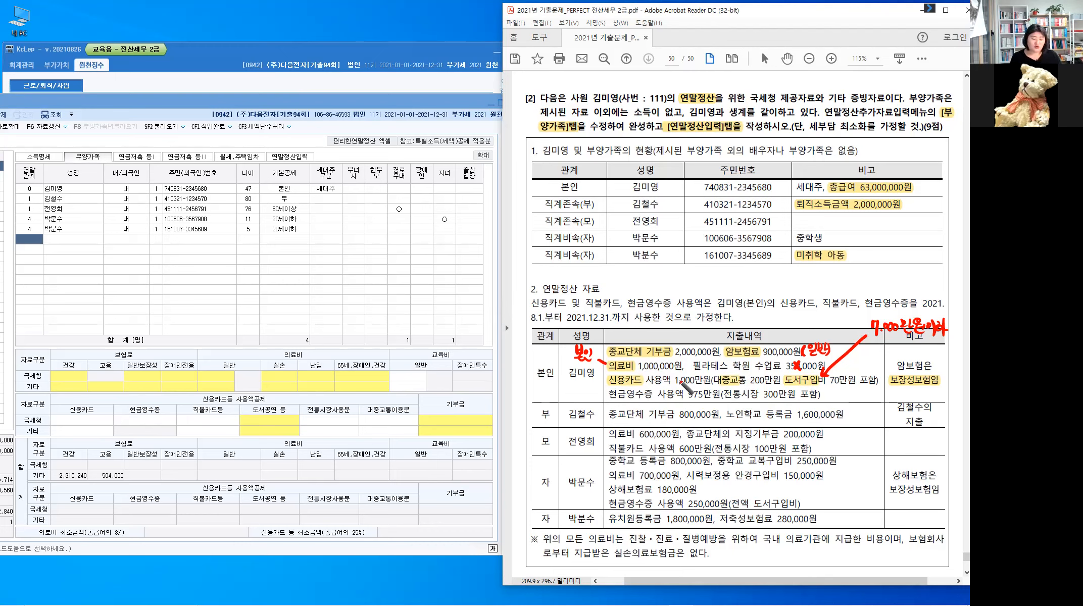
{"action": "left_click_drag", "start_coordinate": [676, 379], "coordinate": [703, 380]}
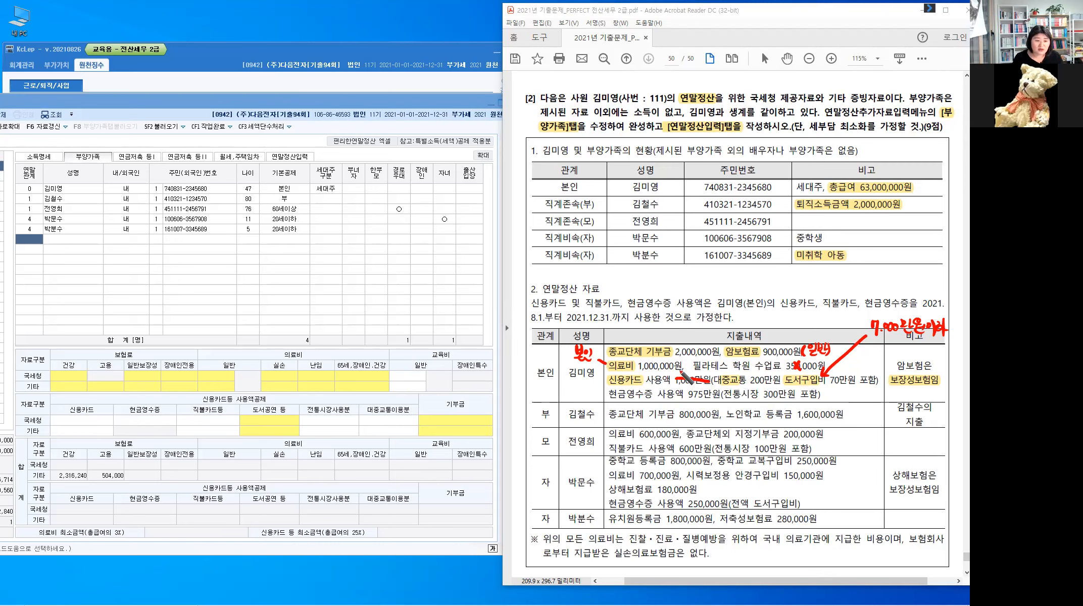
{"action": "left_click_drag", "start_coordinate": [677, 368], "coordinate": [688, 374]}
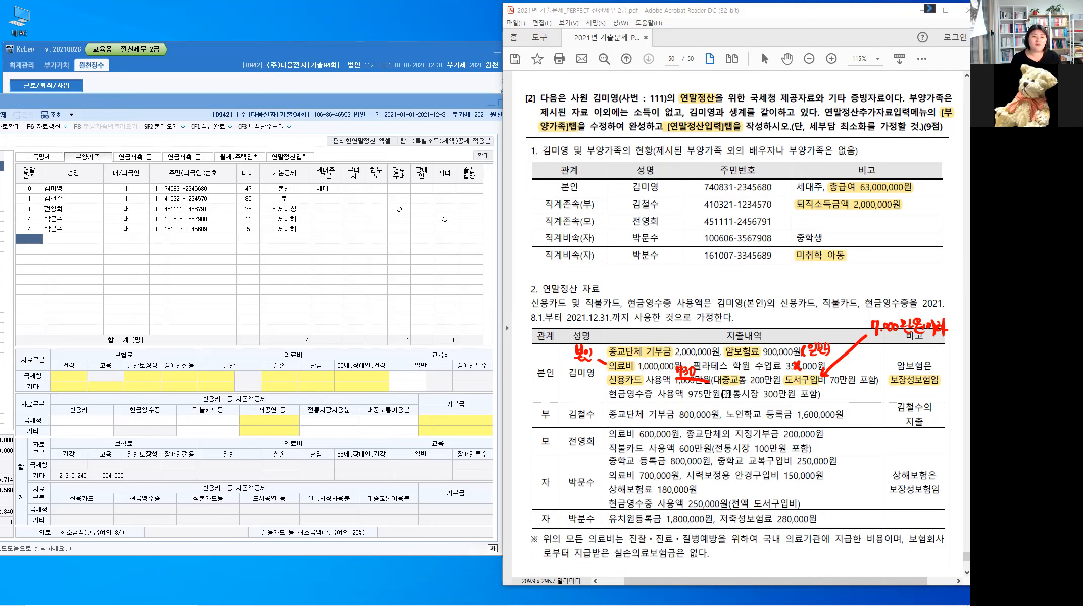
Step: Highlight 전통시장 and 현금영수증 in the 본인 row, strike out 975만원 and write 675 above it
{"action": "left_click_drag", "start_coordinate": [724, 394], "coordinate": [754, 394]}
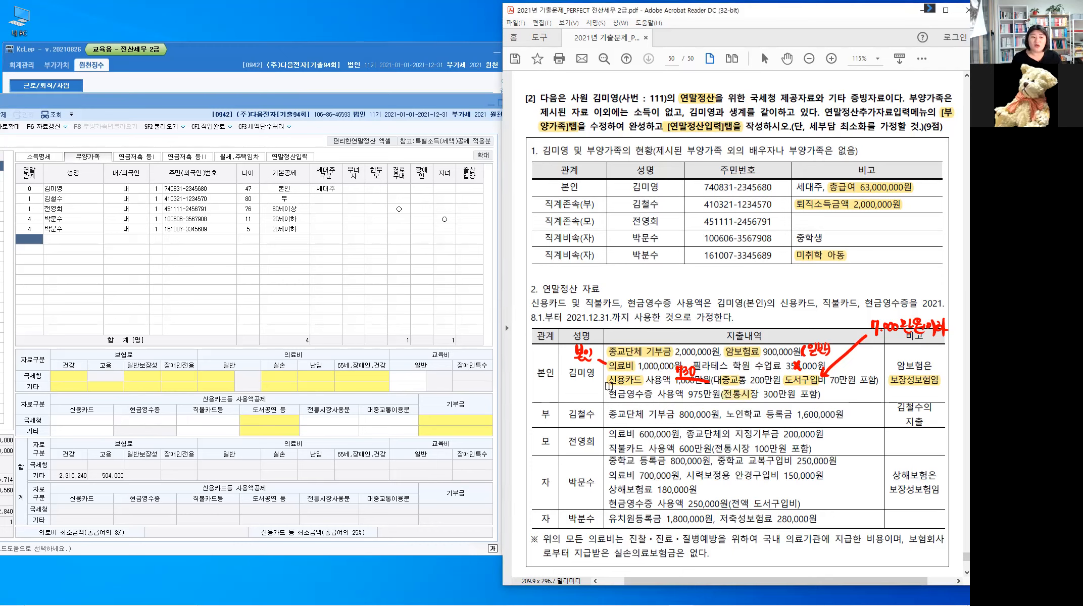
{"action": "double_click", "coordinate": [650, 400]}
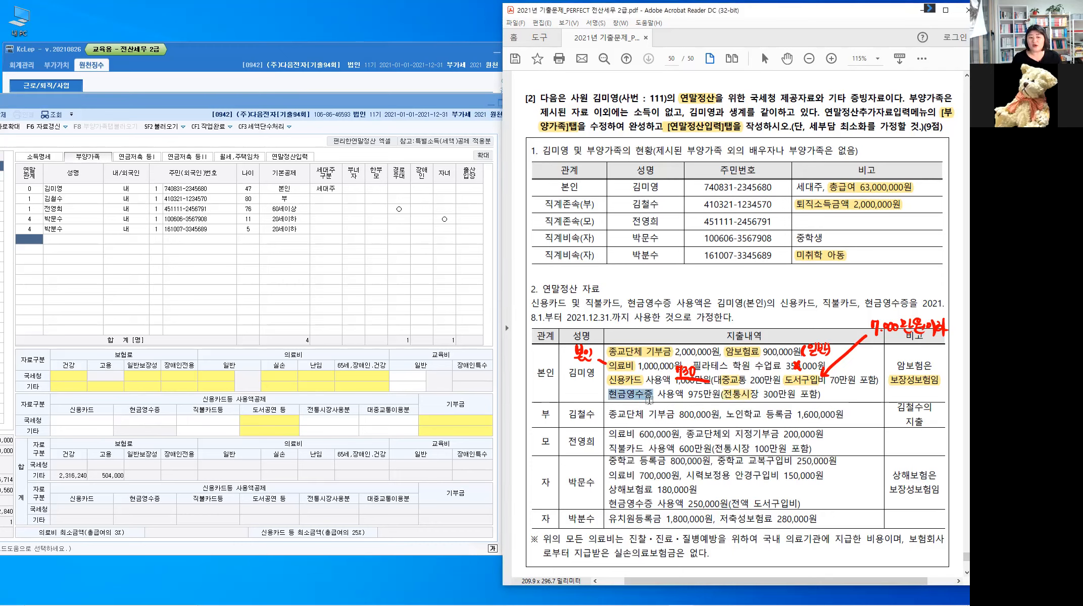
{"action": "key", "text": "alt+1"}
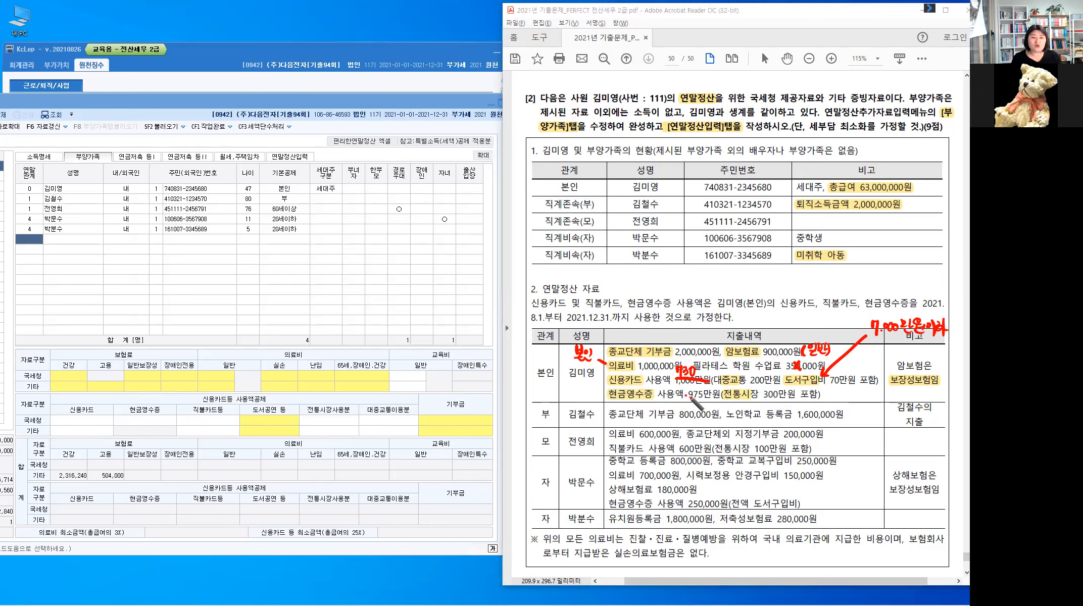
{"action": "left_click_drag", "start_coordinate": [687, 398], "coordinate": [707, 397]}
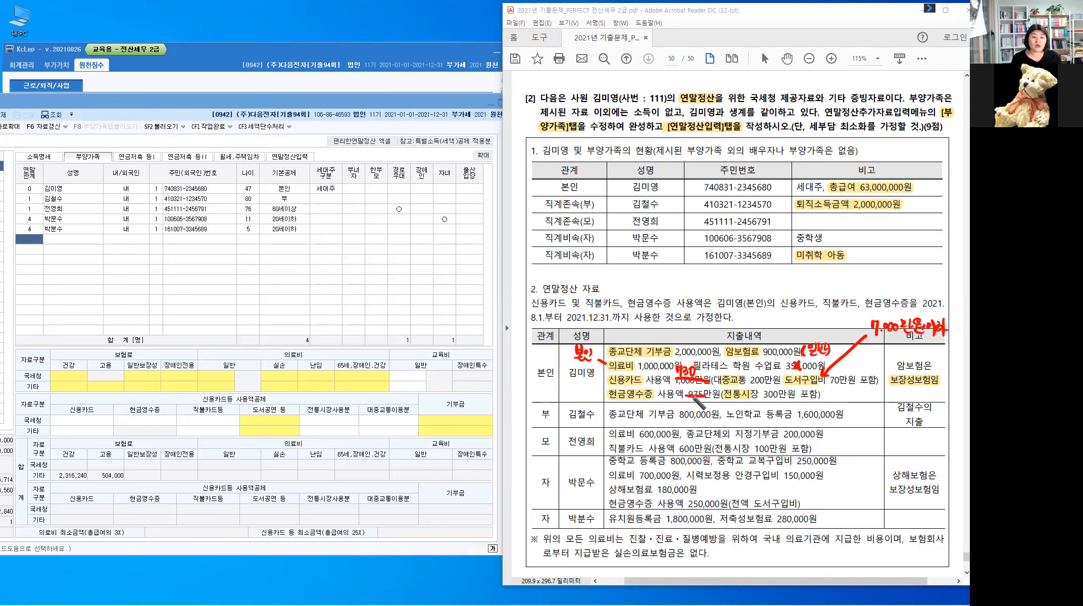
{"action": "mouse_move", "coordinate": [696, 399]}
{"action": "left_mouse_down"}
{"action": "mouse_move", "coordinate": [699, 386]}
{"action": "mouse_move", "coordinate": [707, 398]}
{"action": "left_mouse_up"}
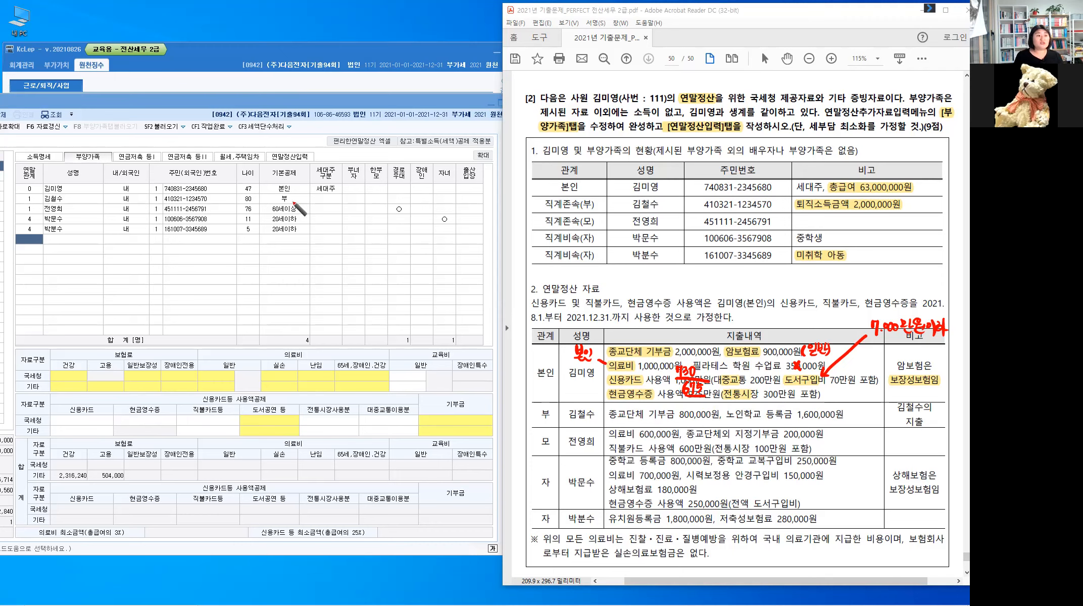
Step: Handwrite the donation rule "기부금: 연령X. 소득O" in red just below the family status table
{"action": "key", "text": "ctrl"}
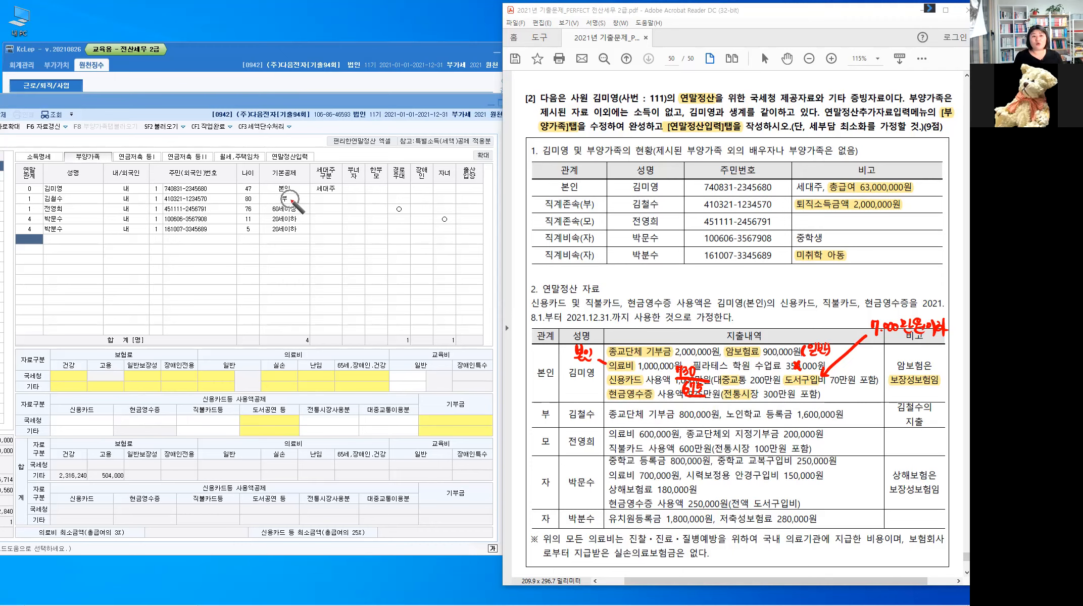
{"action": "key", "text": "ctrl"}
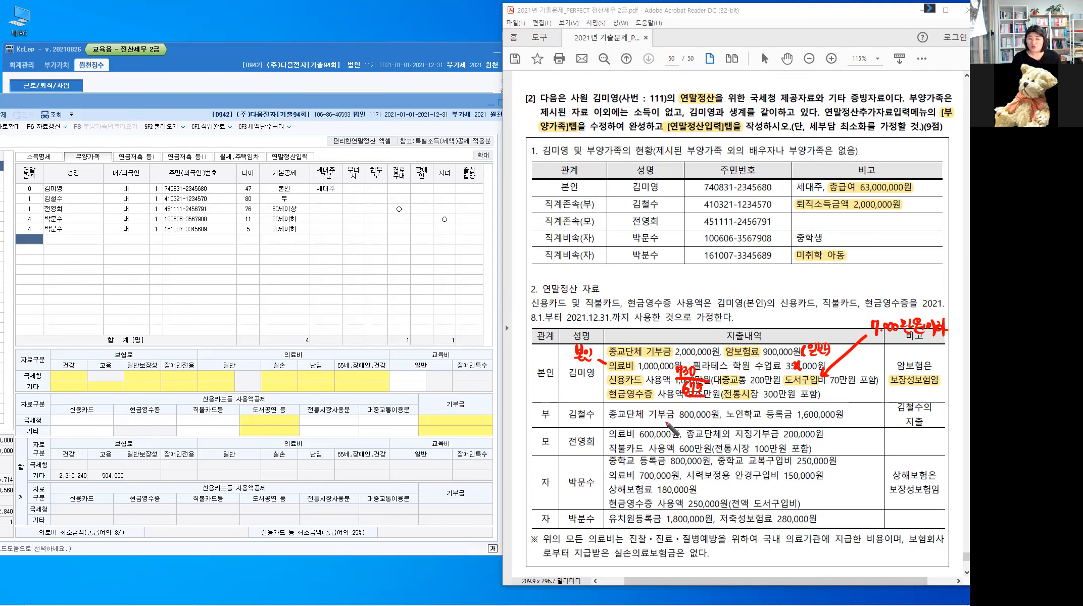
{"action": "left_click", "coordinate": [533, 258]}
{"action": "left_click_drag", "start_coordinate": [533, 258], "coordinate": [534, 271]}
{"action": "left_click_drag", "start_coordinate": [542, 257], "coordinate": [541, 277]}
{"action": "left_click_drag", "start_coordinate": [545, 259], "coordinate": [551, 266]}
{"action": "mouse_move", "coordinate": [544, 269]}
{"action": "left_mouse_down"}
{"action": "mouse_move", "coordinate": [553, 268]}
{"action": "mouse_move", "coordinate": [549, 276]}
{"action": "left_mouse_up"}
{"action": "mouse_move", "coordinate": [554, 258]}
{"action": "left_mouse_down"}
{"action": "mouse_move", "coordinate": [561, 274]}
{"action": "mouse_move", "coordinate": [576, 257]}
{"action": "left_mouse_up"}
{"action": "left_click", "coordinate": [567, 262]}
{"action": "left_click", "coordinate": [567, 270]}
{"action": "left_click_drag", "start_coordinate": [579, 258], "coordinate": [587, 269]}
{"action": "left_click_drag", "start_coordinate": [590, 257], "coordinate": [596, 265]}
{"action": "left_click_drag", "start_coordinate": [595, 259], "coordinate": [599, 259]}
{"action": "left_click_drag", "start_coordinate": [599, 254], "coordinate": [600, 262]}
{"action": "left_click_drag", "start_coordinate": [598, 264], "coordinate": [599, 264]}
{"action": "mouse_move", "coordinate": [606, 257]}
{"action": "left_mouse_down"}
{"action": "mouse_move", "coordinate": [605, 270]}
{"action": "mouse_move", "coordinate": [625, 262]}
{"action": "left_mouse_up"}
{"action": "left_click", "coordinate": [616, 269]}
{"action": "left_click_drag", "start_coordinate": [629, 257], "coordinate": [635, 262]}
{"action": "left_click_drag", "start_coordinate": [629, 264], "coordinate": [636, 270]}
{"action": "left_click_drag", "start_coordinate": [638, 252], "coordinate": [645, 252]}
{"action": "left_click_drag", "start_coordinate": [639, 253], "coordinate": [646, 258]}
{"action": "left_click_drag", "start_coordinate": [636, 261], "coordinate": [651, 261]}
{"action": "left_click_drag", "start_coordinate": [640, 264], "coordinate": [657, 254]}
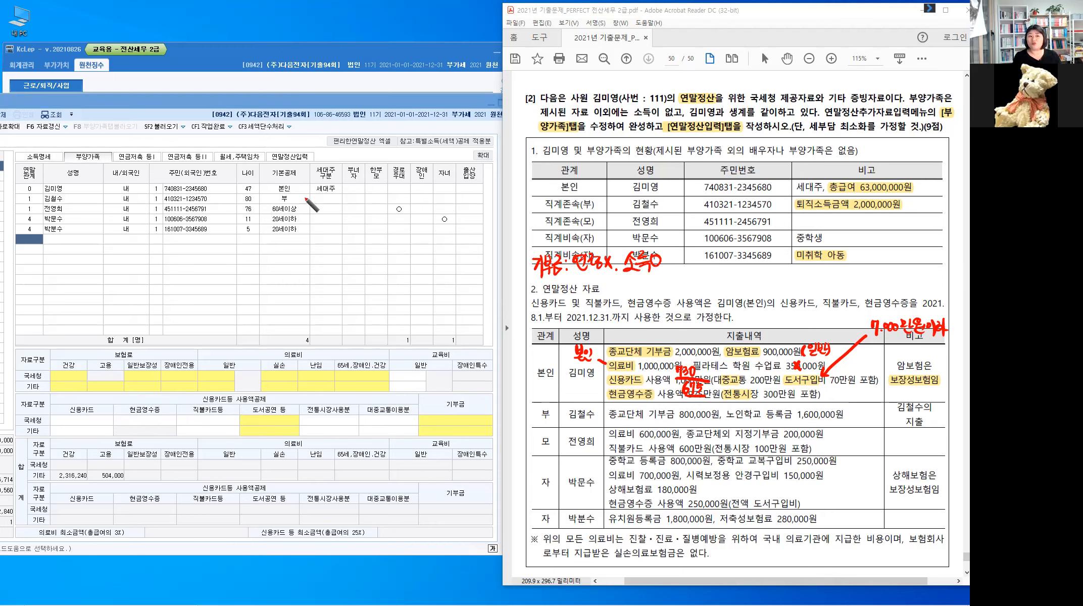
Step: Cross out 종교단체 기부금 in the 부 row and handwrite the rule "교육비: 연령X, 소득O, 직계존속제외" beside the donation rule
{"action": "key", "text": "ctrl"}
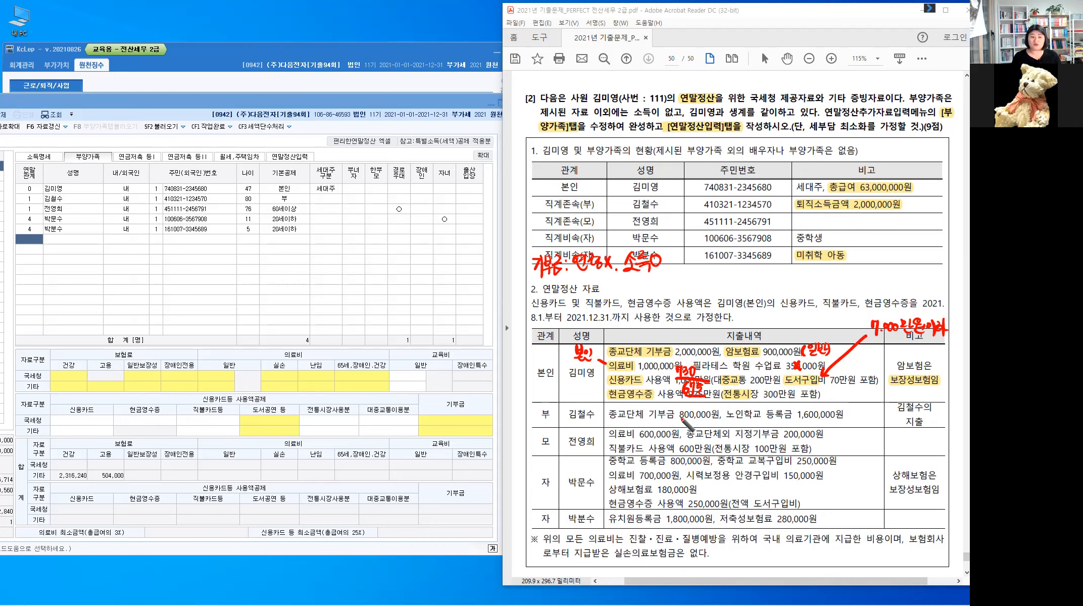
{"action": "mouse_move", "coordinate": [657, 409]}
{"action": "left_mouse_down"}
{"action": "mouse_move", "coordinate": [668, 420]}
{"action": "mouse_move", "coordinate": [657, 419]}
{"action": "left_mouse_up"}
{"action": "left_click_drag", "start_coordinate": [678, 257], "coordinate": [683, 272]}
{"action": "mouse_move", "coordinate": [678, 273]}
{"action": "left_mouse_down"}
{"action": "mouse_move", "coordinate": [691, 263]}
{"action": "mouse_move", "coordinate": [720, 274]}
{"action": "left_mouse_up"}
{"action": "left_click", "coordinate": [721, 262]}
{"action": "left_click_drag", "start_coordinate": [734, 259], "coordinate": [744, 261]}
{"action": "left_click_drag", "start_coordinate": [738, 265], "coordinate": [748, 273]}
{"action": "left_click_drag", "start_coordinate": [749, 261], "coordinate": [756, 266]}
{"action": "left_click_drag", "start_coordinate": [757, 259], "coordinate": [761, 259]}
{"action": "left_click_drag", "start_coordinate": [757, 263], "coordinate": [761, 263]}
{"action": "mouse_move", "coordinate": [762, 255]}
{"action": "left_mouse_down"}
{"action": "mouse_move", "coordinate": [758, 270]}
{"action": "mouse_move", "coordinate": [777, 273]}
{"action": "left_mouse_up"}
{"action": "mouse_move", "coordinate": [776, 260]}
{"action": "left_mouse_down"}
{"action": "mouse_move", "coordinate": [768, 274]}
{"action": "mouse_move", "coordinate": [792, 266]}
{"action": "left_mouse_up"}
{"action": "left_click_drag", "start_coordinate": [797, 261], "coordinate": [802, 265]}
{"action": "left_click_drag", "start_coordinate": [797, 267], "coordinate": [796, 272]}
{"action": "left_click_drag", "start_coordinate": [790, 273], "coordinate": [816, 263]}
{"action": "left_click_drag", "start_coordinate": [804, 267], "coordinate": [819, 265]}
{"action": "left_click_drag", "start_coordinate": [808, 269], "coordinate": [814, 276]}
{"action": "mouse_move", "coordinate": [826, 261]}
{"action": "left_mouse_down"}
{"action": "mouse_move", "coordinate": [832, 274]}
{"action": "mouse_move", "coordinate": [844, 266]}
{"action": "left_mouse_up"}
{"action": "left_click_drag", "start_coordinate": [848, 260], "coordinate": [857, 268]}
{"action": "left_click_drag", "start_coordinate": [861, 261], "coordinate": [865, 260]}
{"action": "left_click_drag", "start_coordinate": [865, 254], "coordinate": [865, 271]}
{"action": "mouse_move", "coordinate": [869, 254]}
{"action": "left_mouse_down"}
{"action": "mouse_move", "coordinate": [870, 276]}
{"action": "mouse_move", "coordinate": [874, 264]}
{"action": "left_mouse_up"}
{"action": "left_click_drag", "start_coordinate": [878, 260], "coordinate": [882, 263]}
{"action": "left_click_drag", "start_coordinate": [873, 267], "coordinate": [883, 265]}
{"action": "left_click_drag", "start_coordinate": [874, 268], "coordinate": [886, 264]}
{"action": "left_click_drag", "start_coordinate": [889, 258], "coordinate": [904, 273]}
{"action": "left_click_drag", "start_coordinate": [899, 257], "coordinate": [908, 265]}
{"action": "left_click_drag", "start_coordinate": [909, 256], "coordinate": [917, 264]}
{"action": "left_click_drag", "start_coordinate": [918, 252], "coordinate": [919, 269]}
{"action": "left_click_drag", "start_coordinate": [921, 252], "coordinate": [921, 269]}
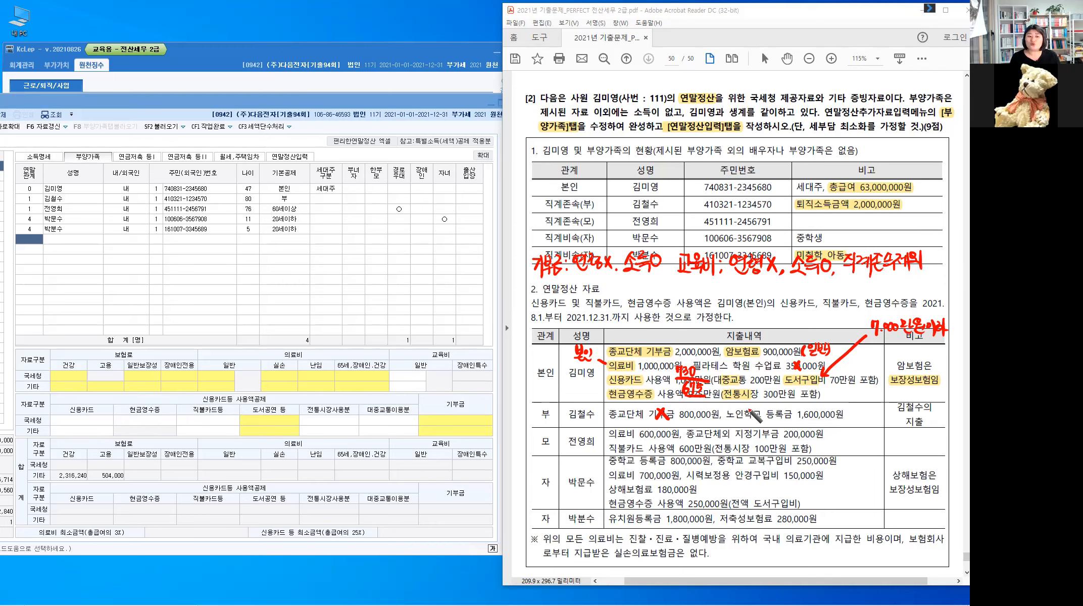
Step: Cross out 노인학교 등록금 in the 부 row with a red X
{"action": "left_click_drag", "start_coordinate": [740, 405], "coordinate": [748, 419]}
{"action": "left_click_drag", "start_coordinate": [749, 406], "coordinate": [739, 419]}
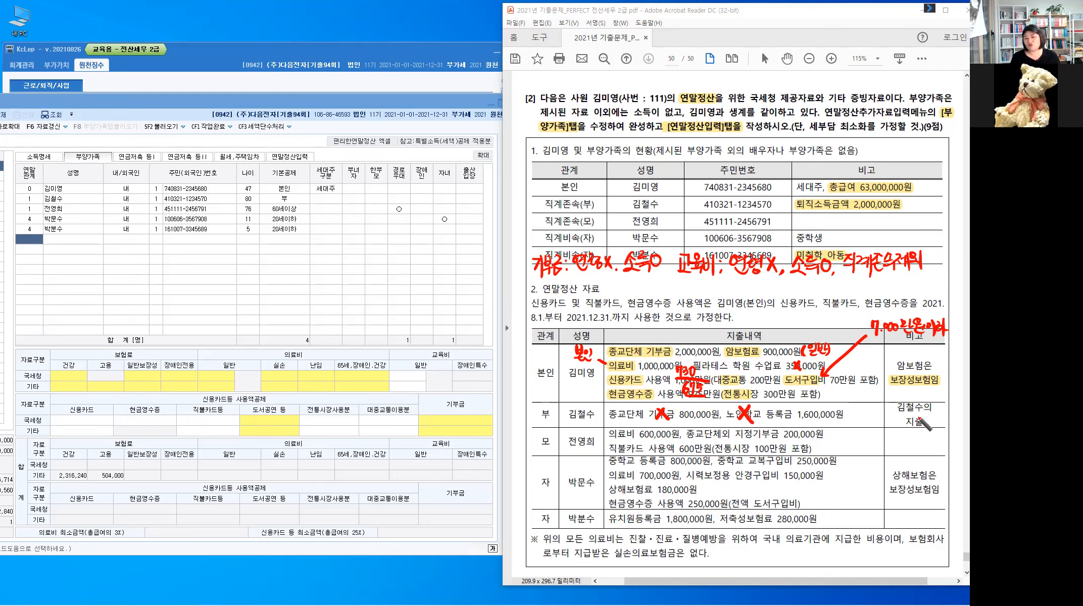
{"action": "left_click", "coordinate": [918, 415]}
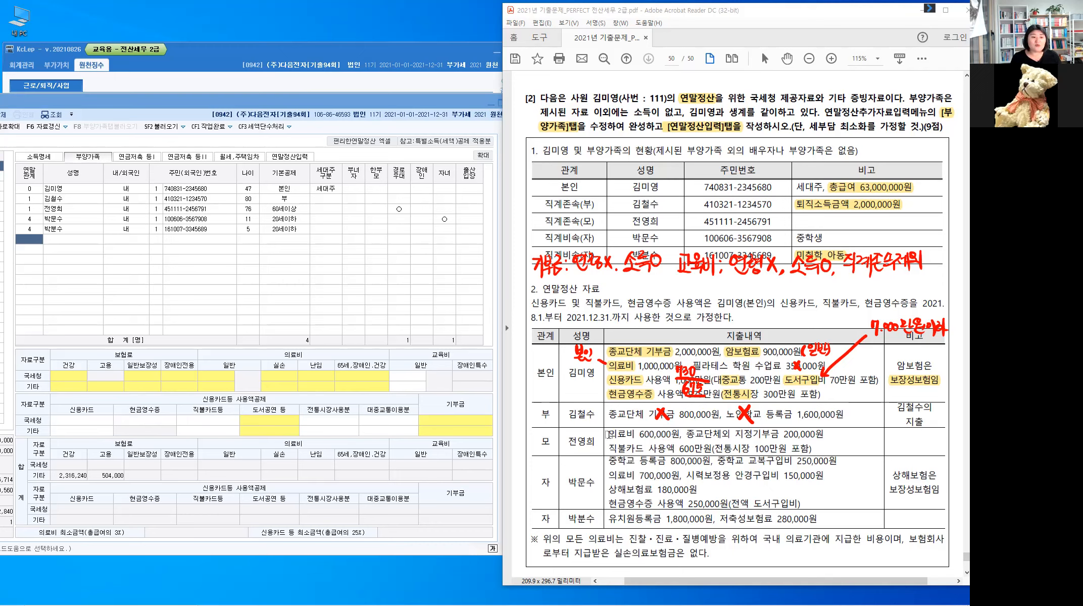
Step: Highlight 의료비 in the 모 row and handwrite "65세" beside it with a connecting line
{"action": "left_click_drag", "start_coordinate": [608, 434], "coordinate": [634, 434]}
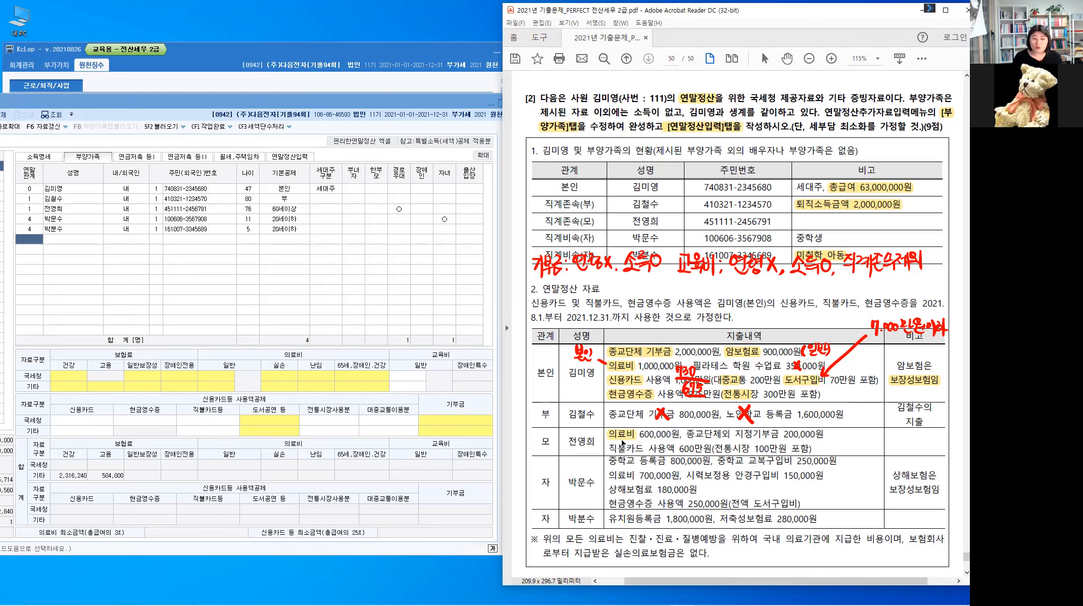
{"action": "key", "text": "alt"}
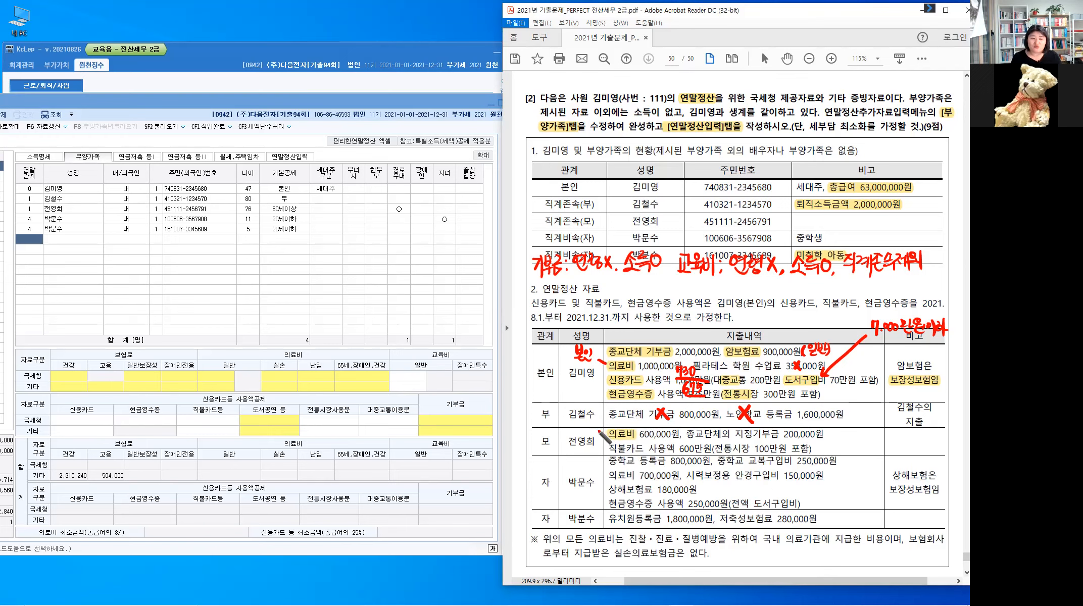
{"action": "left_click_drag", "start_coordinate": [597, 430], "coordinate": [572, 433]}
{"action": "left_click_drag", "start_coordinate": [574, 424], "coordinate": [580, 432]}
{"action": "left_click_drag", "start_coordinate": [581, 427], "coordinate": [584, 431]}
{"action": "left_click_drag", "start_coordinate": [586, 422], "coordinate": [589, 436]}
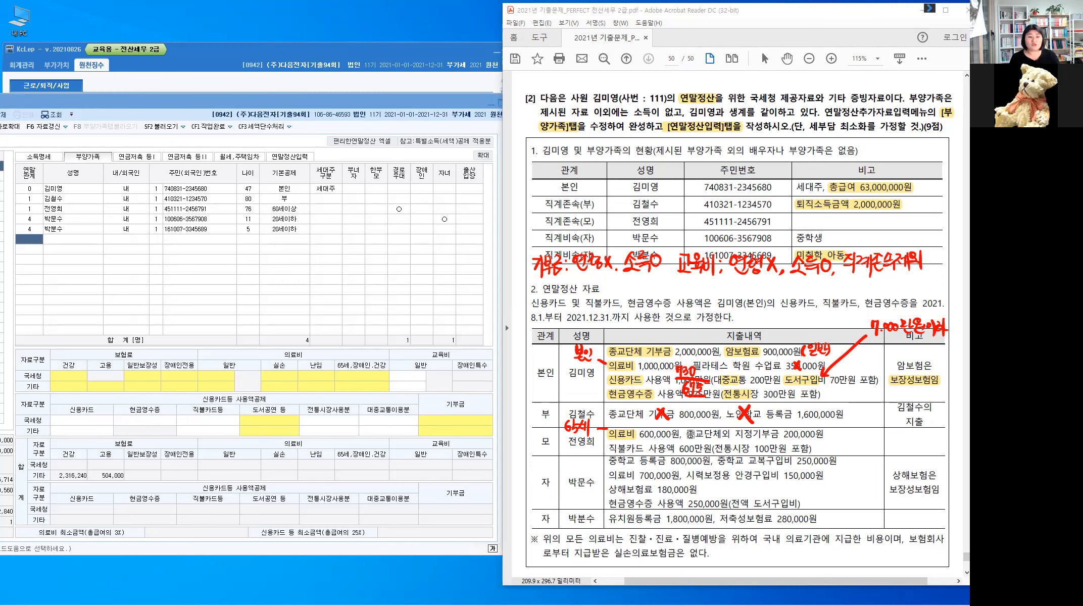
Step: Highlight 종교단체외 지정기부금, 전통시장 and 직불카드 in the 모 row, strike out 600 and write 500 above it
{"action": "left_click_drag", "start_coordinate": [688, 434], "coordinate": [753, 437]}
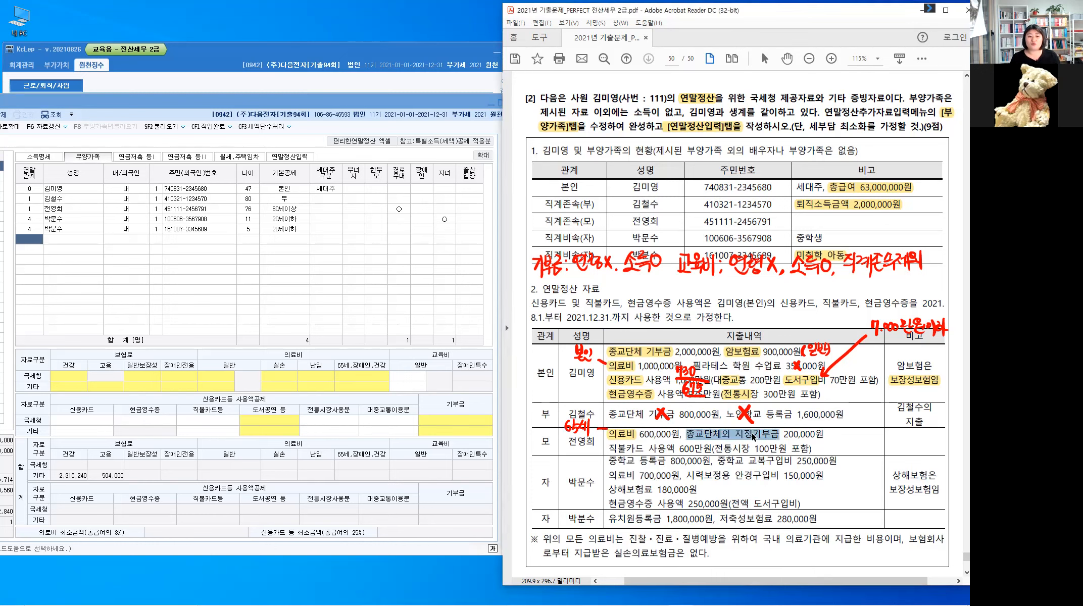
{"action": "left_click", "coordinate": [718, 447]}
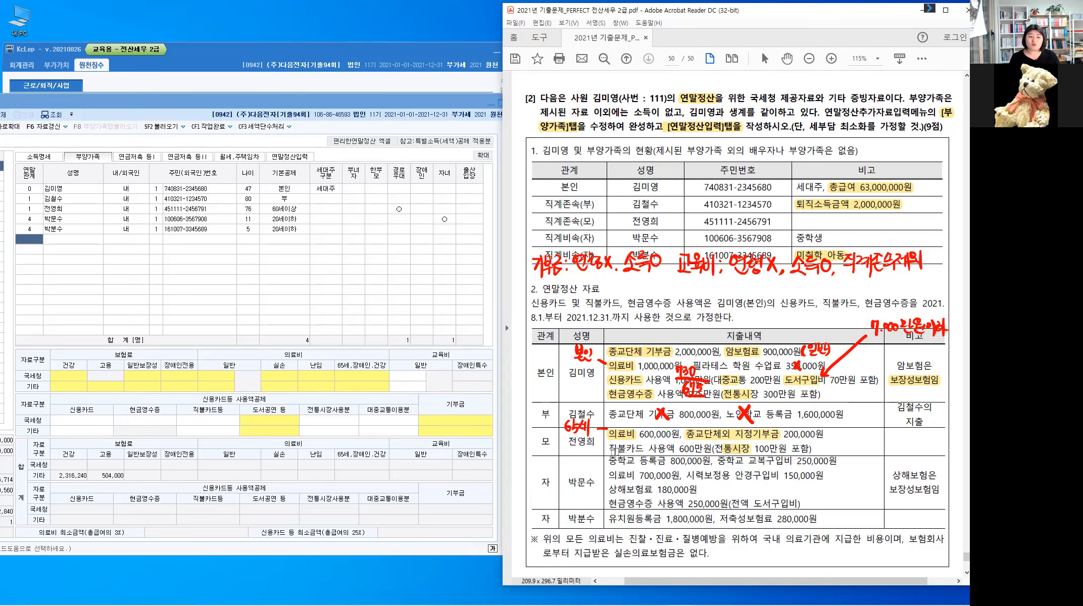
{"action": "double_click", "coordinate": [639, 449]}
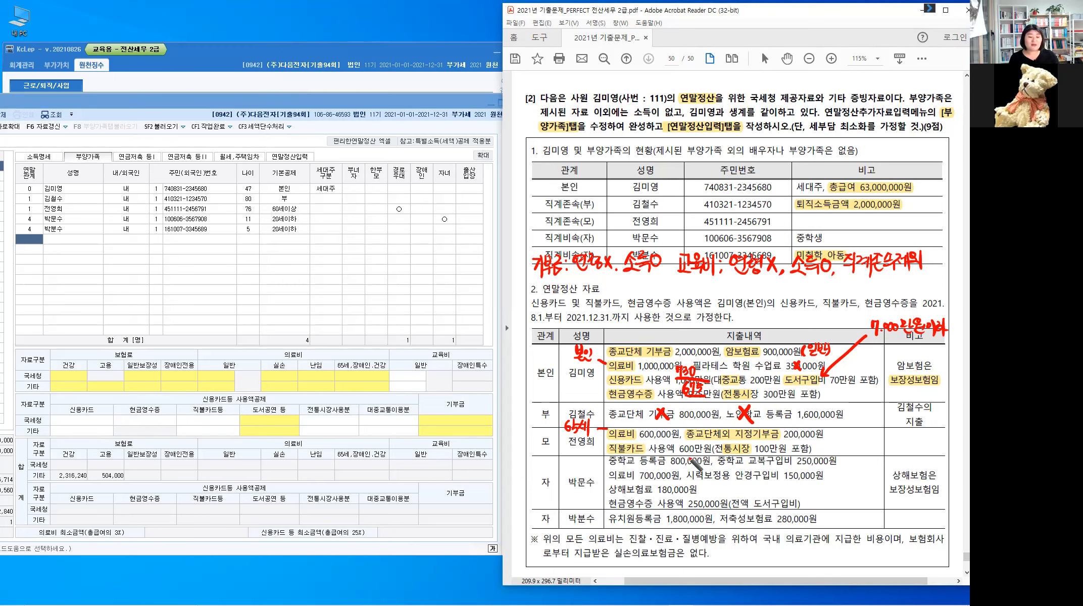
{"action": "key", "text": "alt"}
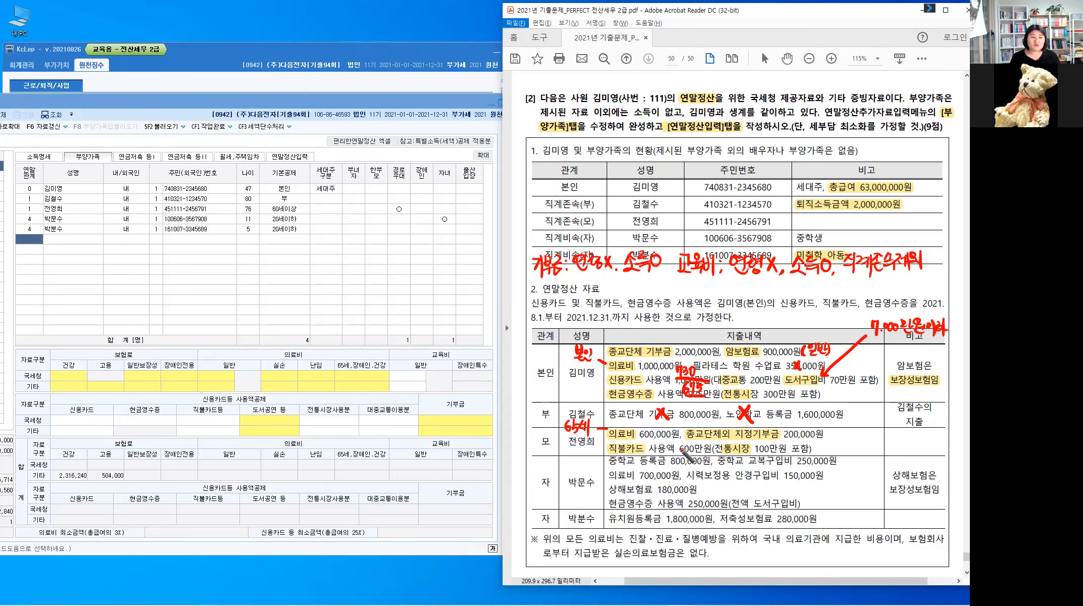
{"action": "left_click_drag", "start_coordinate": [680, 449], "coordinate": [697, 444]}
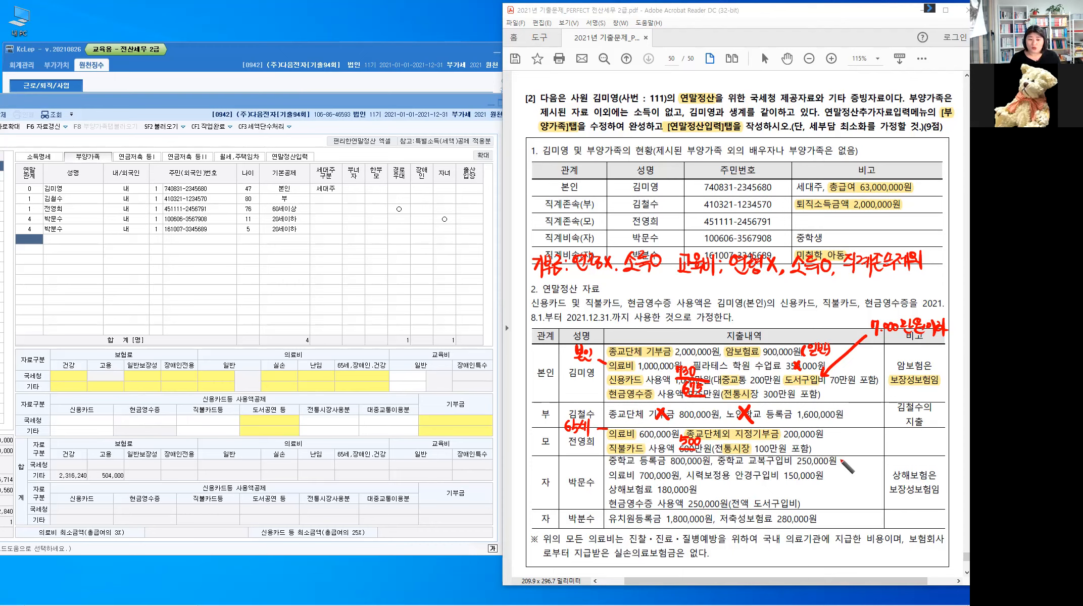
Step: Draw an arrow from the middle school tuition and uniform costs and handwrite "교육비 1,050,000" beside it
{"action": "left_click_drag", "start_coordinate": [839, 461], "coordinate": [862, 462]}
{"action": "left_click_drag", "start_coordinate": [856, 461], "coordinate": [859, 465]}
{"action": "left_click_drag", "start_coordinate": [854, 466], "coordinate": [873, 458]}
{"action": "left_click_drag", "start_coordinate": [869, 459], "coordinate": [871, 468]}
{"action": "left_click_drag", "start_coordinate": [875, 455], "coordinate": [881, 464]}
{"action": "left_click_drag", "start_coordinate": [877, 459], "coordinate": [881, 459]}
{"action": "left_click_drag", "start_coordinate": [877, 465], "coordinate": [881, 463]}
{"action": "left_click_drag", "start_coordinate": [885, 453], "coordinate": [885, 468]}
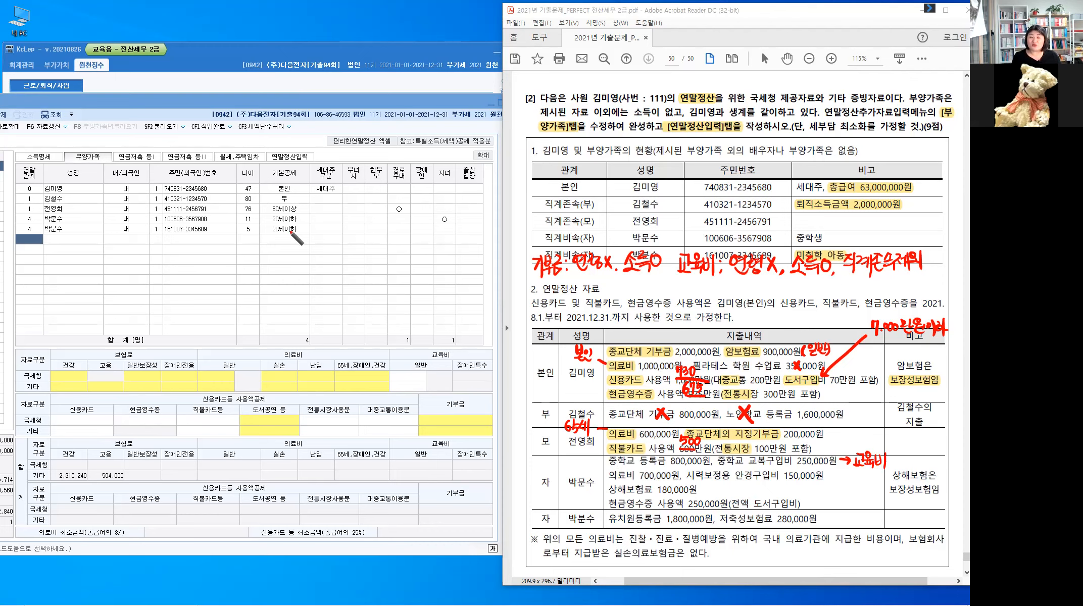
{"action": "mouse_move", "coordinate": [895, 455]}
{"action": "left_mouse_down"}
{"action": "mouse_move", "coordinate": [896, 465]}
{"action": "mouse_move", "coordinate": [906, 455]}
{"action": "left_mouse_up"}
{"action": "left_click", "coordinate": [905, 455]}
{"action": "left_click_drag", "start_coordinate": [911, 455], "coordinate": [911, 463]}
{"action": "left_click_drag", "start_coordinate": [911, 453], "coordinate": [919, 455]}
{"action": "left_click", "coordinate": [925, 461]}
{"action": "left_click_drag", "start_coordinate": [931, 454], "coordinate": [941, 456]}
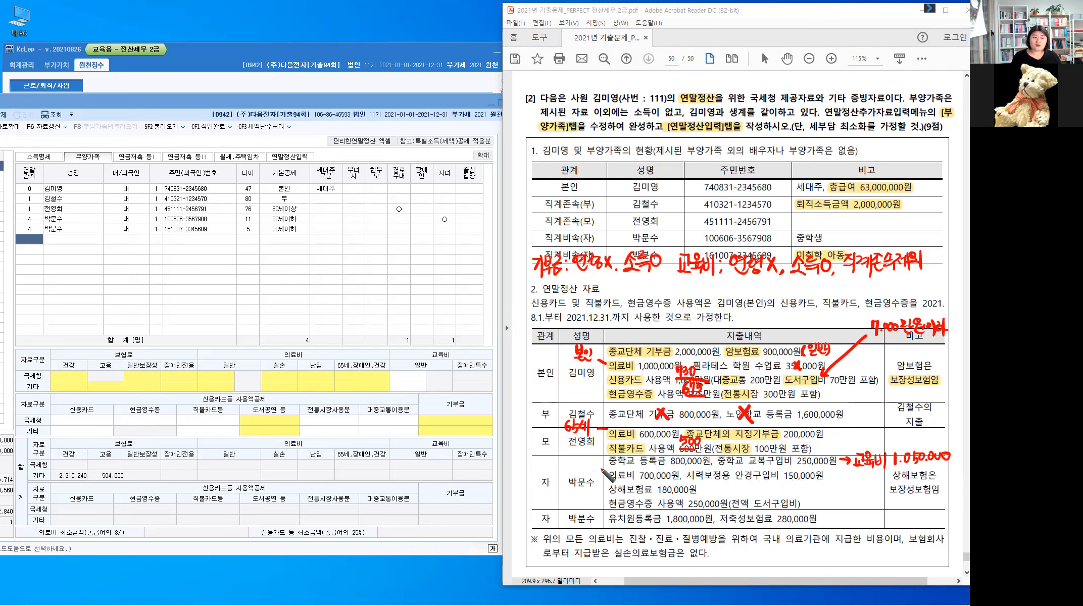
Step: Label the middle schooler's 의료비 line with "그밖의" and add an arrow with "의료비 850,000" after the glasses cost
{"action": "mouse_move", "coordinate": [598, 469]}
{"action": "left_mouse_down"}
{"action": "mouse_move", "coordinate": [607, 476]}
{"action": "mouse_move", "coordinate": [570, 466]}
{"action": "mouse_move", "coordinate": [593, 468]}
{"action": "left_mouse_up"}
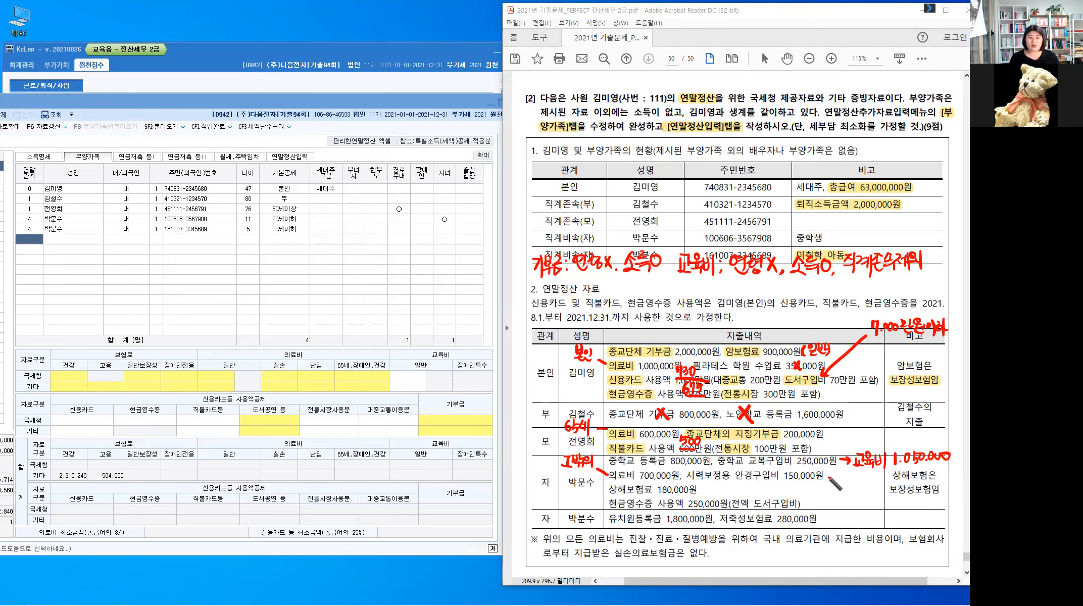
{"action": "left_click_drag", "start_coordinate": [827, 476], "coordinate": [910, 478]}
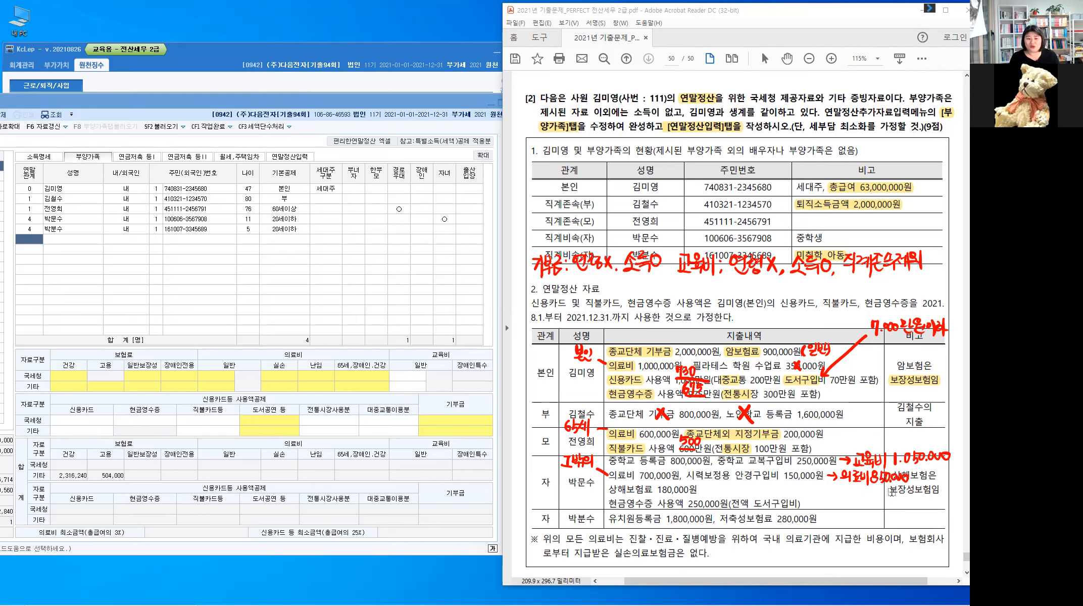
Step: Highlight 보장성 in the middle schooler's remarks, plus 상해보험료 and 현금영수증 in the same row's expenses
{"action": "mouse_move", "coordinate": [892, 490]}
{"action": "left_mouse_down"}
{"action": "mouse_move", "coordinate": [915, 490]}
{"action": "mouse_move", "coordinate": [911, 499]}
{"action": "left_mouse_up"}
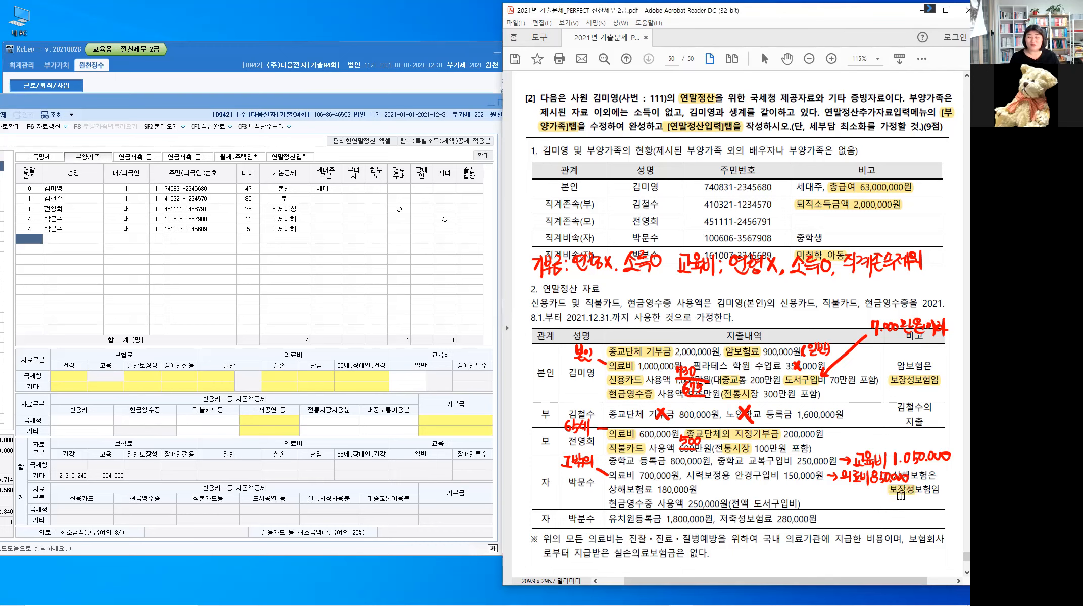
{"action": "left_click_drag", "start_coordinate": [612, 490], "coordinate": [652, 490]}
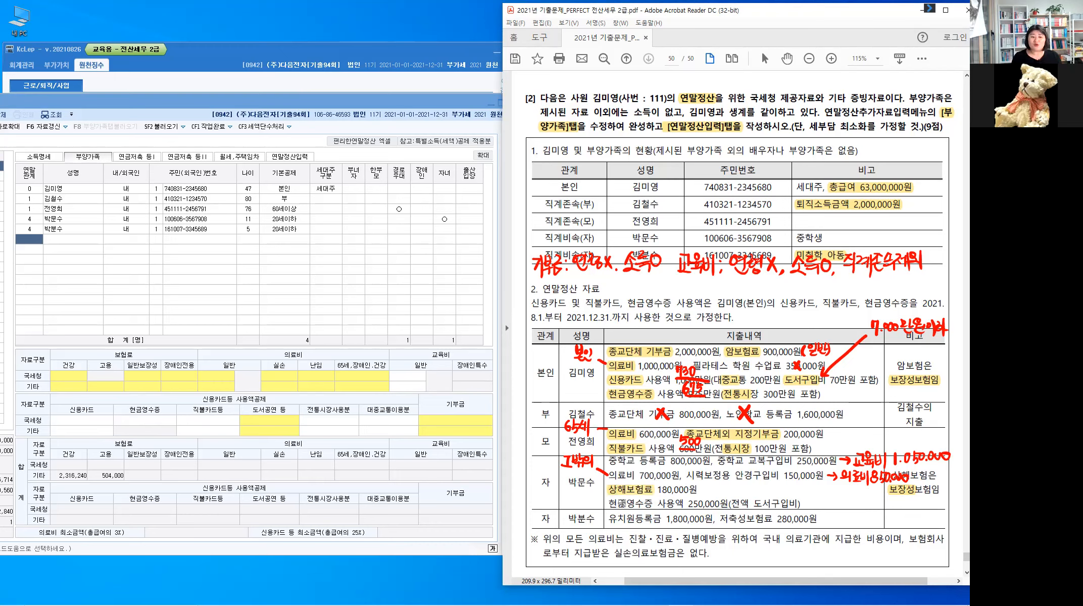
{"action": "left_click_drag", "start_coordinate": [650, 504], "coordinate": [654, 510]}
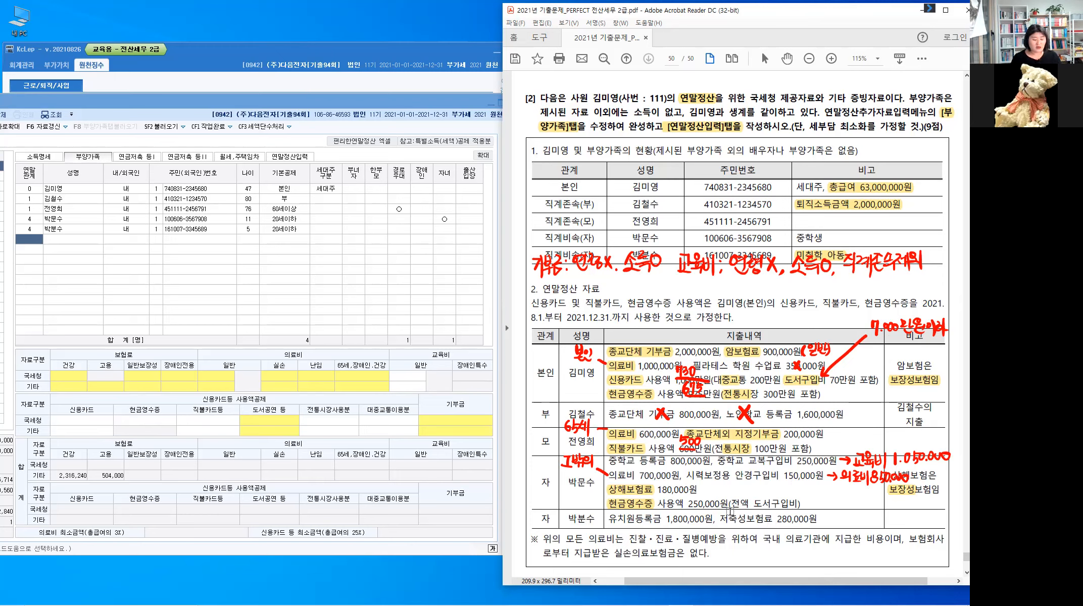
Step: Handwrite "교육비" under 유치원등록금 and cross out 저축성보험료 in the last 자 row
{"action": "key", "text": "alt"}
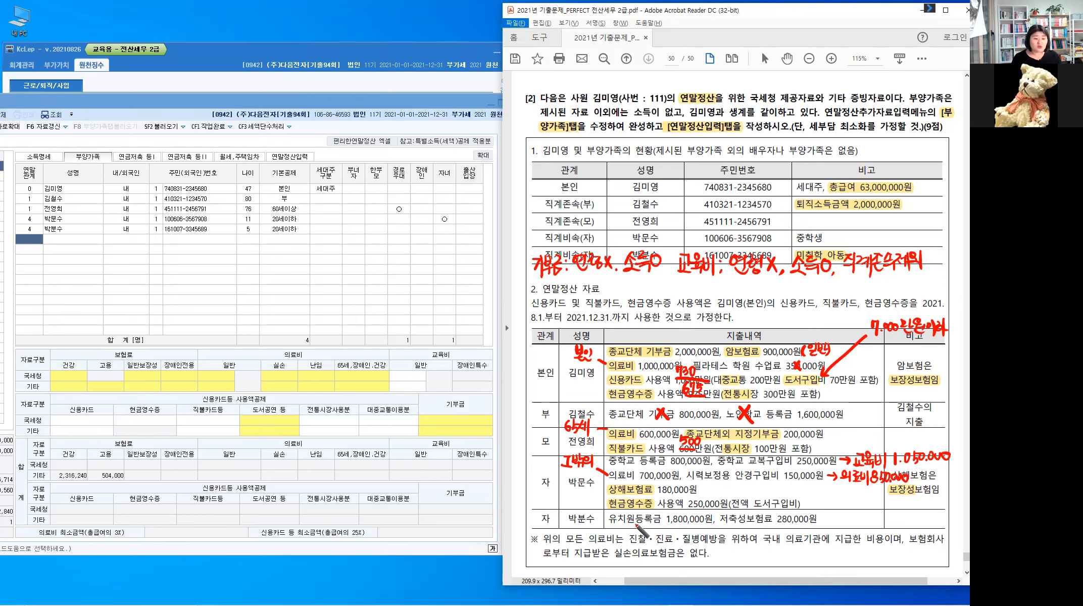
{"action": "left_click_drag", "start_coordinate": [629, 526], "coordinate": [650, 536]}
{"action": "left_click_drag", "start_coordinate": [655, 524], "coordinate": [658, 530]}
{"action": "left_click_drag", "start_coordinate": [653, 532], "coordinate": [655, 533]}
{"action": "left_click_drag", "start_coordinate": [651, 535], "coordinate": [656, 539]}
{"action": "left_click_drag", "start_coordinate": [659, 529], "coordinate": [660, 535]}
{"action": "left_click_drag", "start_coordinate": [663, 528], "coordinate": [663, 532]}
{"action": "left_click_drag", "start_coordinate": [659, 537], "coordinate": [666, 539]}
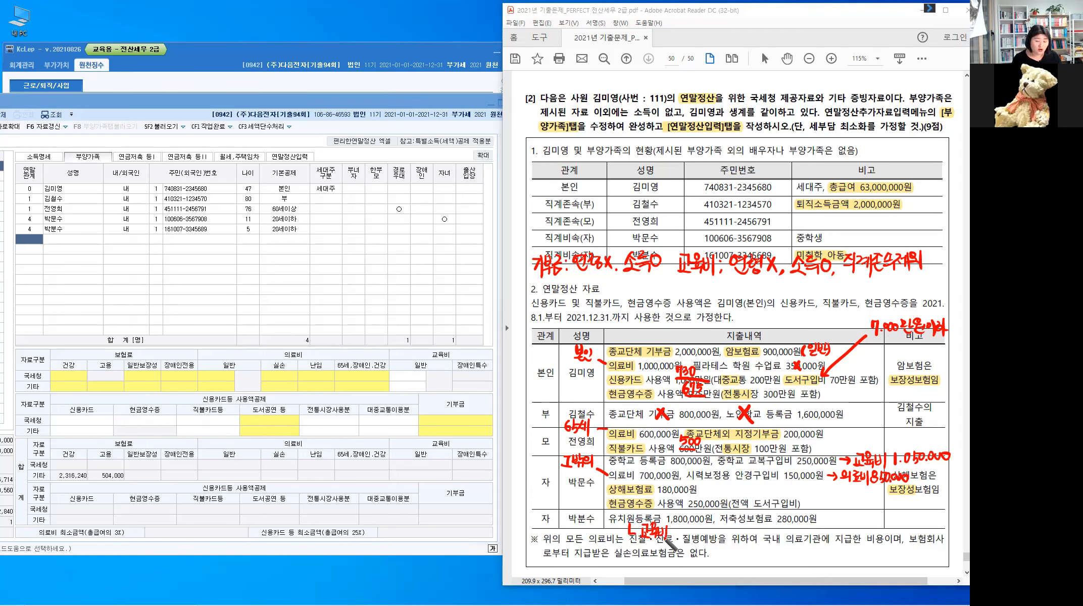
{"action": "mouse_move", "coordinate": [750, 515]}
{"action": "left_mouse_down"}
{"action": "mouse_move", "coordinate": [760, 526]}
{"action": "mouse_move", "coordinate": [750, 527]}
{"action": "left_mouse_up"}
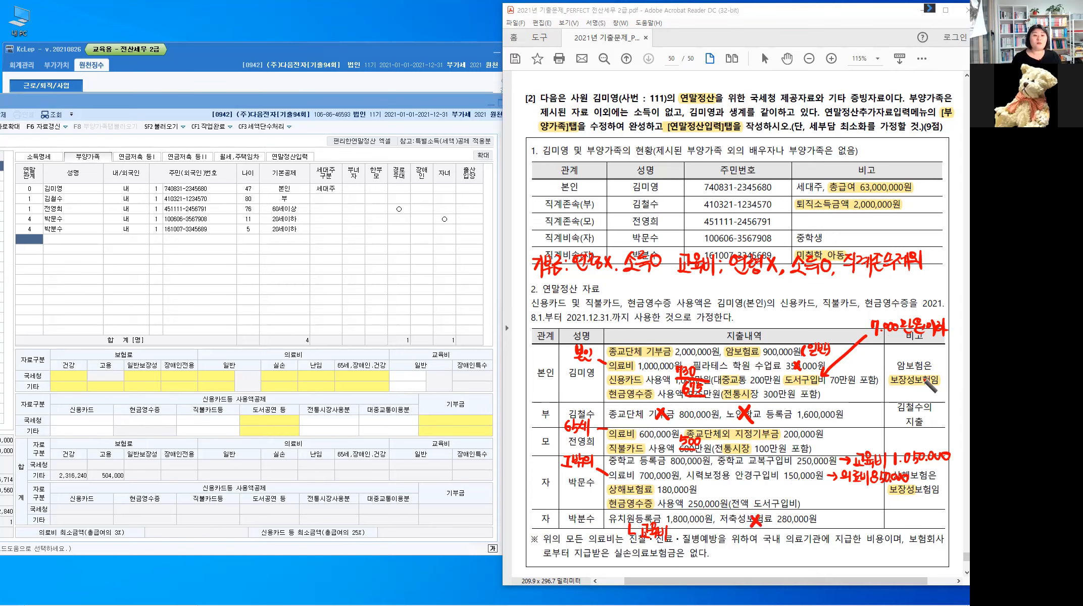
Step: Handwrite the underlined label "신용카드" in red above the exam page
{"action": "key", "text": "ctrl"}
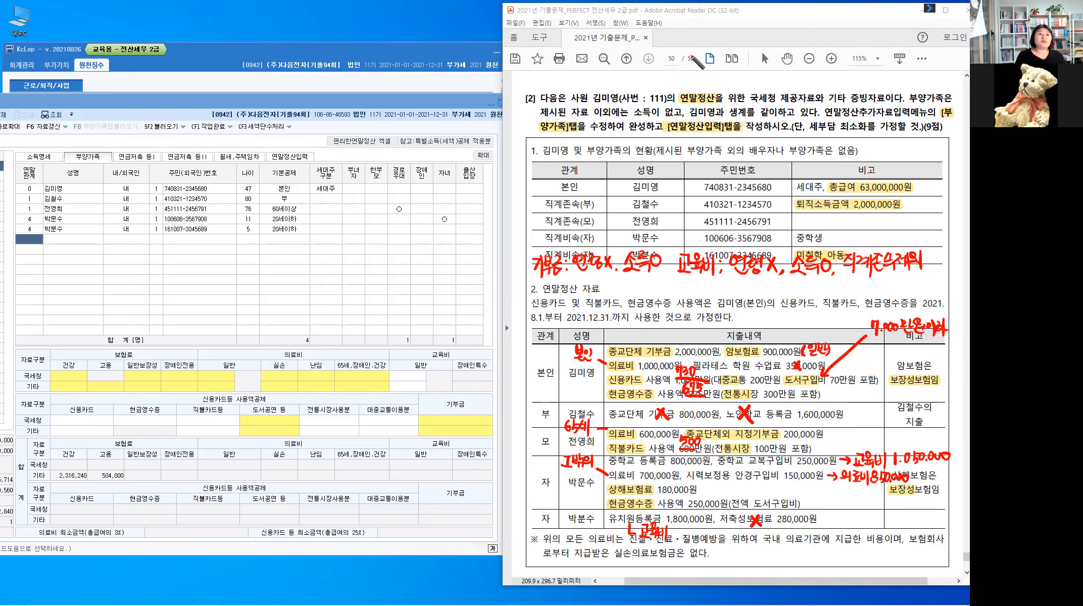
{"action": "mouse_move", "coordinate": [670, 23]}
{"action": "left_mouse_down"}
{"action": "mouse_move", "coordinate": [667, 34]}
{"action": "mouse_move", "coordinate": [680, 22]}
{"action": "mouse_move", "coordinate": [700, 35]}
{"action": "mouse_move", "coordinate": [704, 25]}
{"action": "mouse_move", "coordinate": [710, 40]}
{"action": "left_mouse_up"}
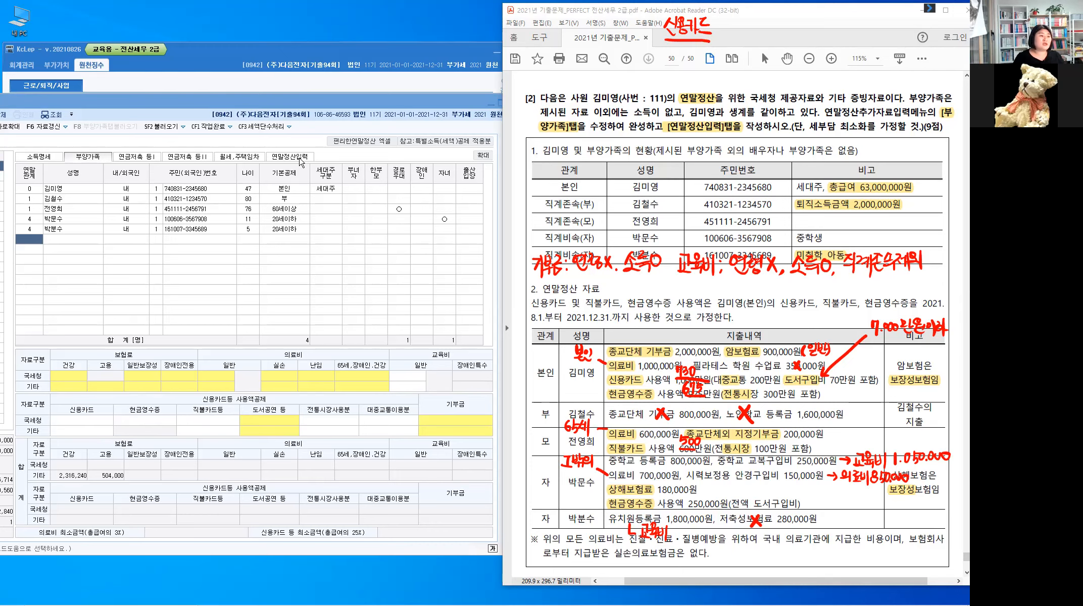
Step: Open the deduction detail window for item 42, 신용카드 등 사용액, in the 연말정산입력 section
{"action": "left_click", "coordinate": [301, 161]}
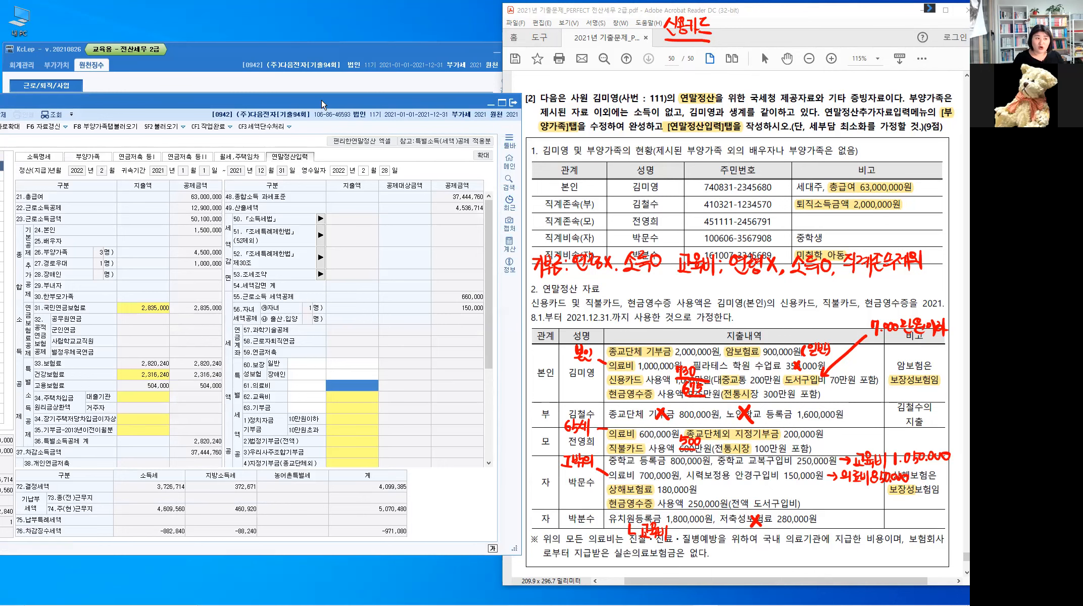
{"action": "left_click", "coordinate": [152, 352]}
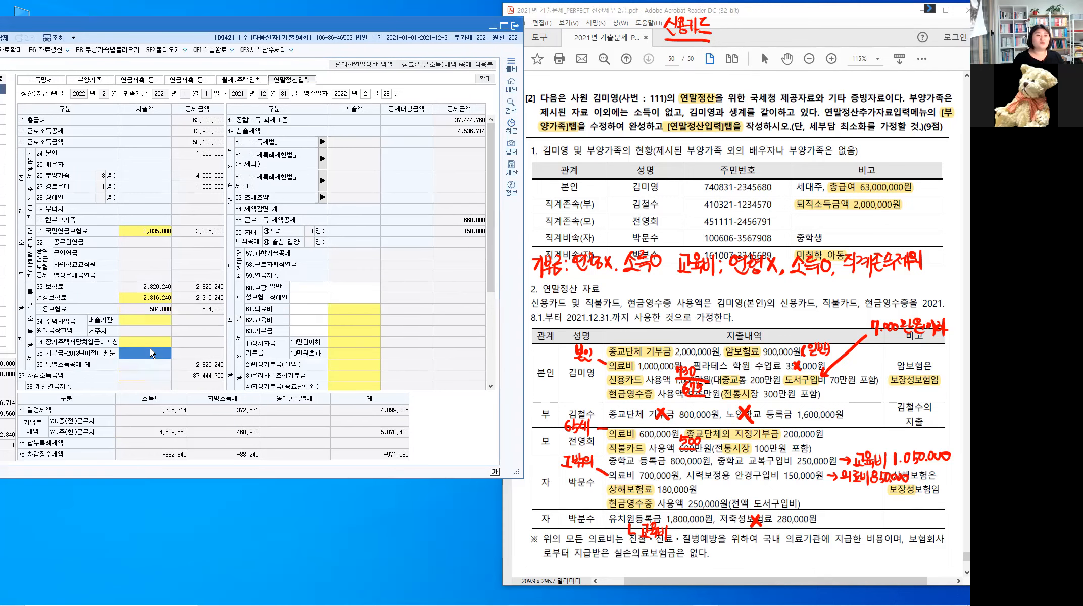
{"action": "scroll", "coordinate": [152, 353], "scroll_direction": "down", "scroll_amount": 4}
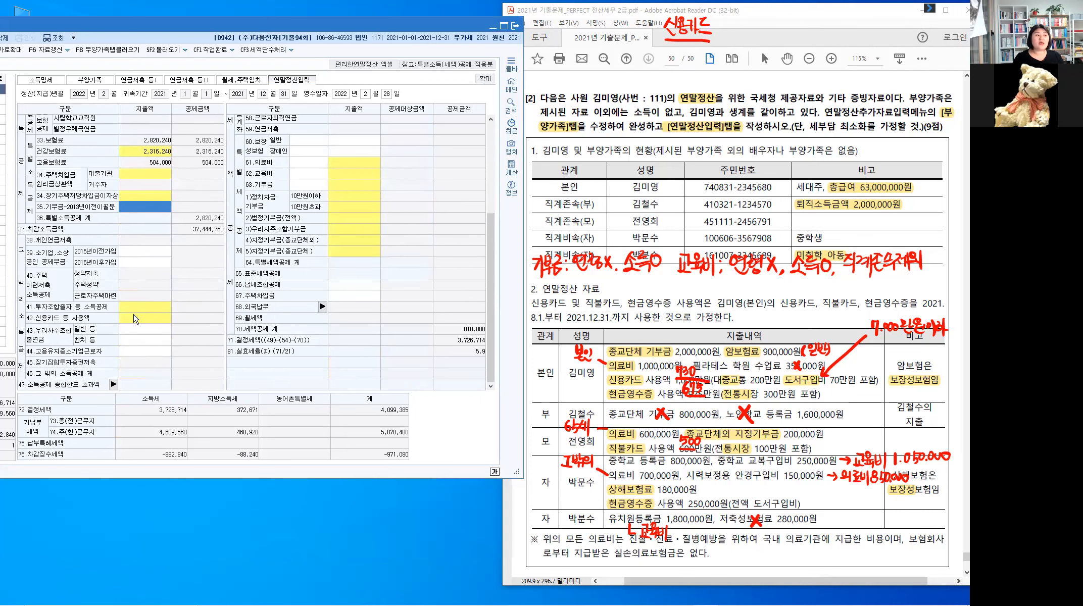
{"action": "left_click", "coordinate": [136, 318]}
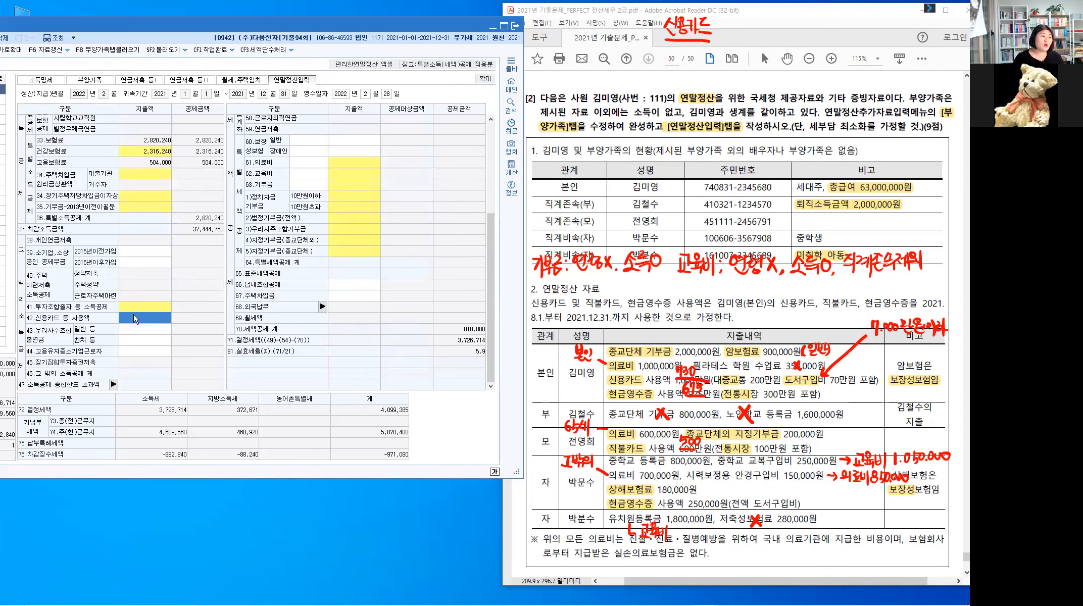
{"action": "double_click", "coordinate": [135, 318]}
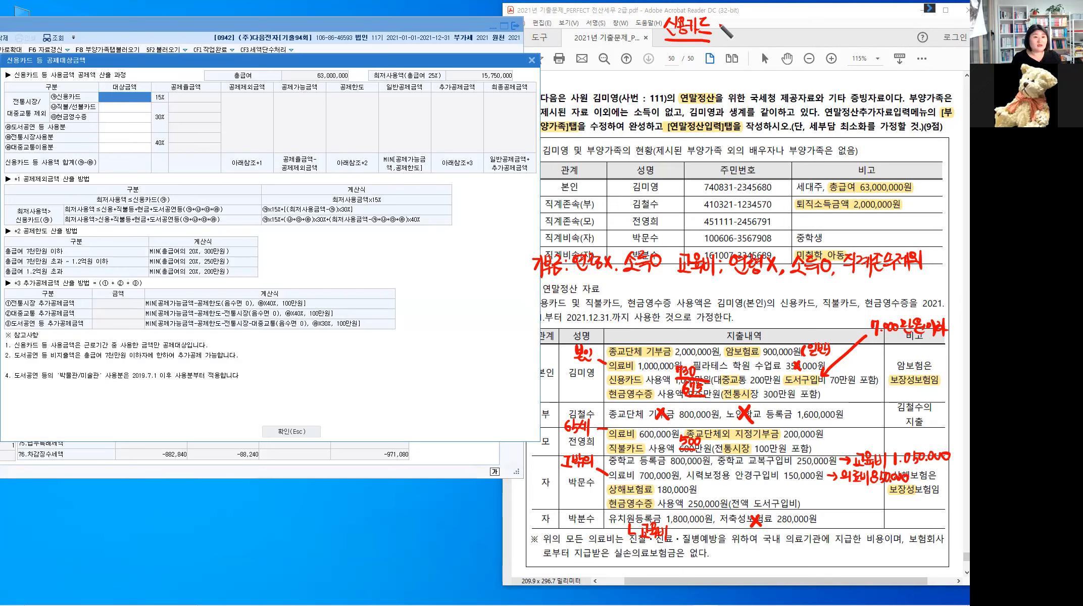
Step: Complete the handwritten 신용카드 note above the page with ": 730만원"
{"action": "left_click", "coordinate": [715, 21]}
{"action": "left_click", "coordinate": [715, 28]}
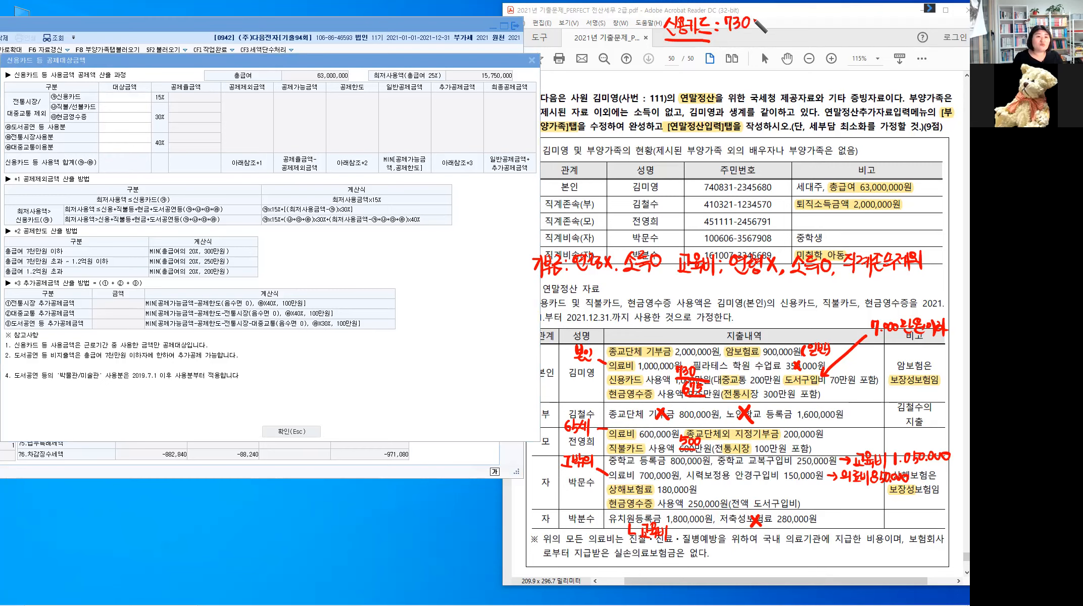
{"action": "left_click_drag", "start_coordinate": [756, 17], "coordinate": [777, 29]}
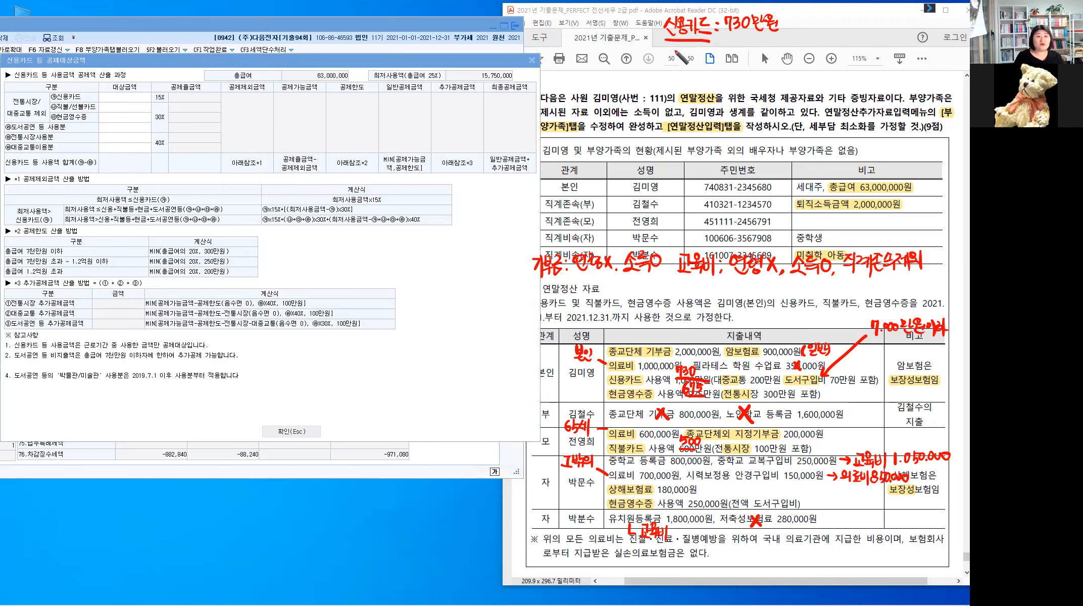
Step: Handwrite "직불카드: 500만원" below the 신용카드 note
{"action": "mouse_move", "coordinate": [669, 49]}
{"action": "left_mouse_down"}
{"action": "mouse_move", "coordinate": [690, 67]}
{"action": "mouse_move", "coordinate": [696, 57]}
{"action": "mouse_move", "coordinate": [715, 62]}
{"action": "left_mouse_up"}
{"action": "left_click", "coordinate": [721, 54]}
{"action": "left_click", "coordinate": [720, 62]}
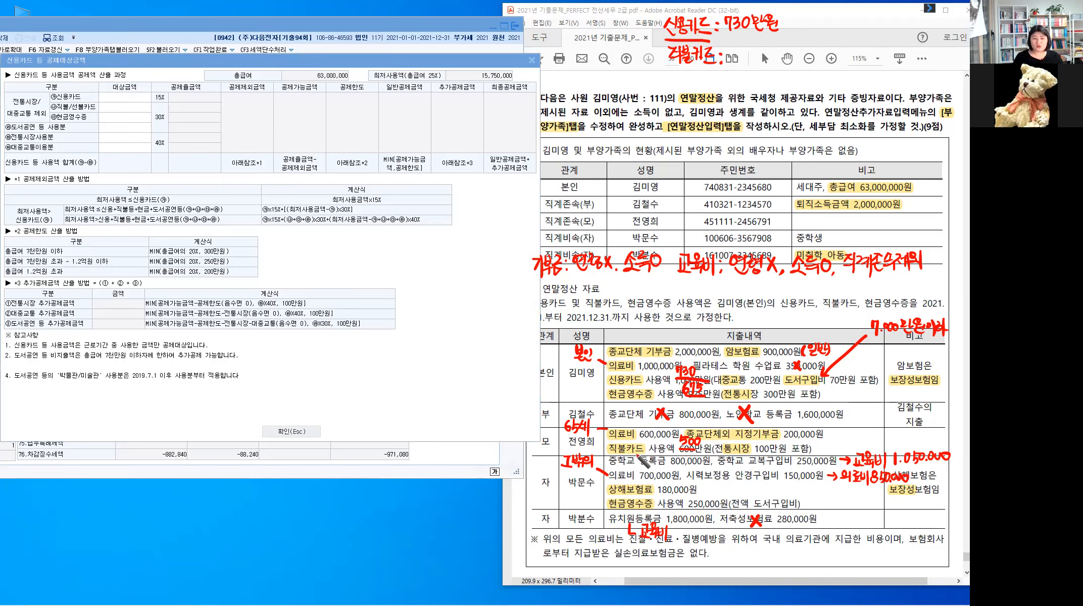
{"action": "key", "text": "ctrl"}
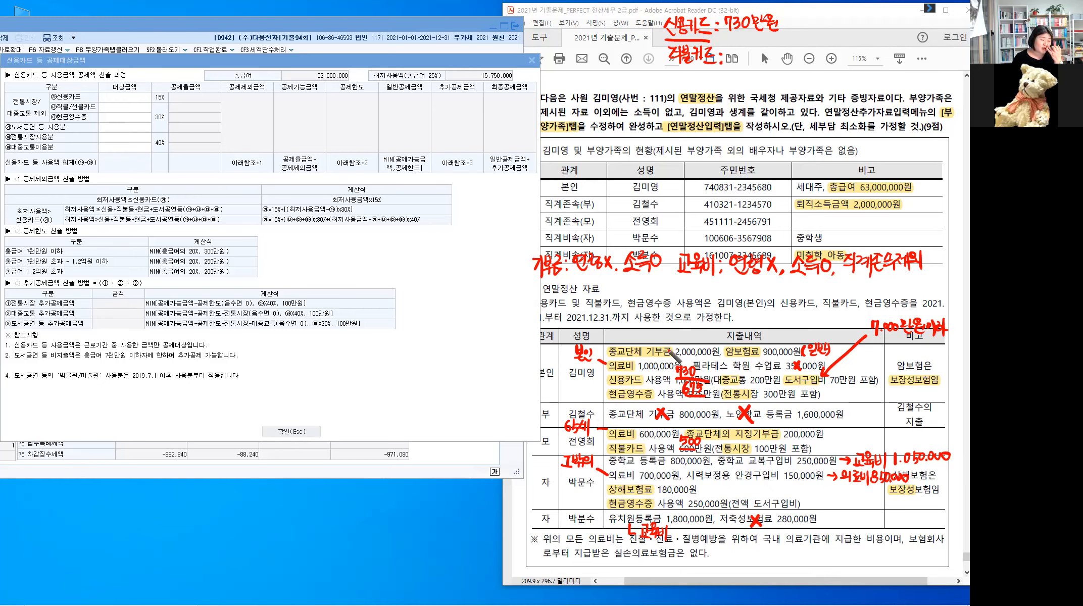
{"action": "mouse_move", "coordinate": [734, 46]}
{"action": "left_mouse_down"}
{"action": "mouse_move", "coordinate": [738, 59]}
{"action": "mouse_move", "coordinate": [782, 67]}
{"action": "left_mouse_up"}
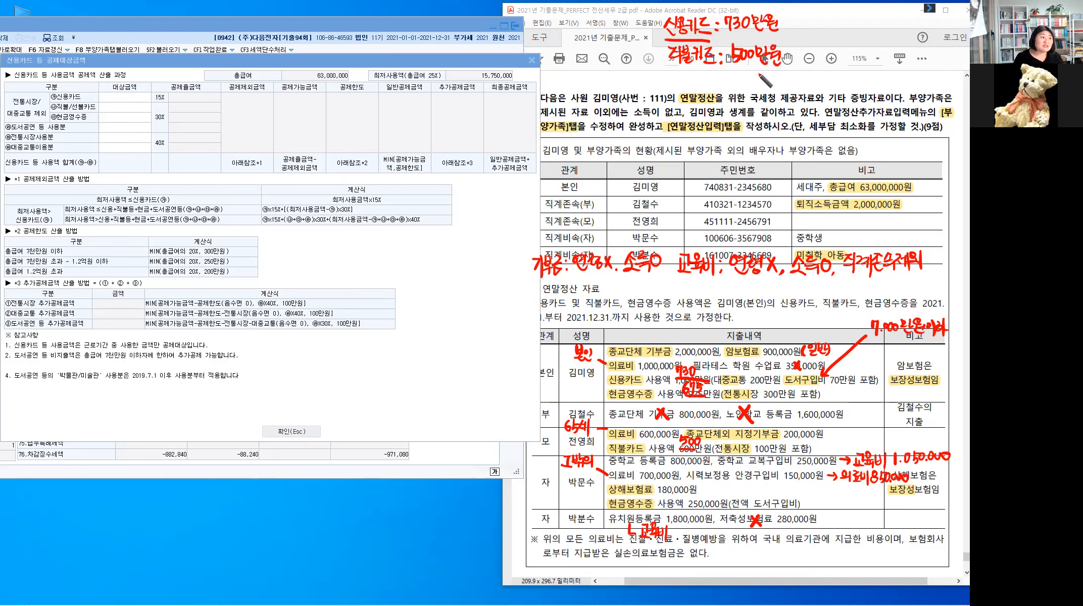
Step: Handwrite the label "현금영수증:" in red below the 직불카드 note
{"action": "left_click_drag", "start_coordinate": [671, 69], "coordinate": [675, 70]}
{"action": "left_click_drag", "start_coordinate": [669, 73], "coordinate": [673, 74]}
{"action": "left_click_drag", "start_coordinate": [676, 74], "coordinate": [681, 79]}
{"action": "left_click_drag", "start_coordinate": [671, 79], "coordinate": [689, 75]}
{"action": "left_click_drag", "start_coordinate": [681, 76], "coordinate": [690, 83]}
{"action": "left_click_drag", "start_coordinate": [693, 72], "coordinate": [694, 73]}
{"action": "left_click_drag", "start_coordinate": [697, 74], "coordinate": [701, 79]}
{"action": "left_click_drag", "start_coordinate": [697, 79], "coordinate": [709, 75]}
{"action": "left_click_drag", "start_coordinate": [703, 78], "coordinate": [711, 77]}
{"action": "left_click_drag", "start_coordinate": [707, 79], "coordinate": [706, 84]}
{"action": "left_click_drag", "start_coordinate": [711, 72], "coordinate": [718, 76]}
{"action": "left_click_drag", "start_coordinate": [712, 78], "coordinate": [716, 81]}
{"action": "left_click", "coordinate": [725, 77]}
{"action": "left_click", "coordinate": [725, 83]}
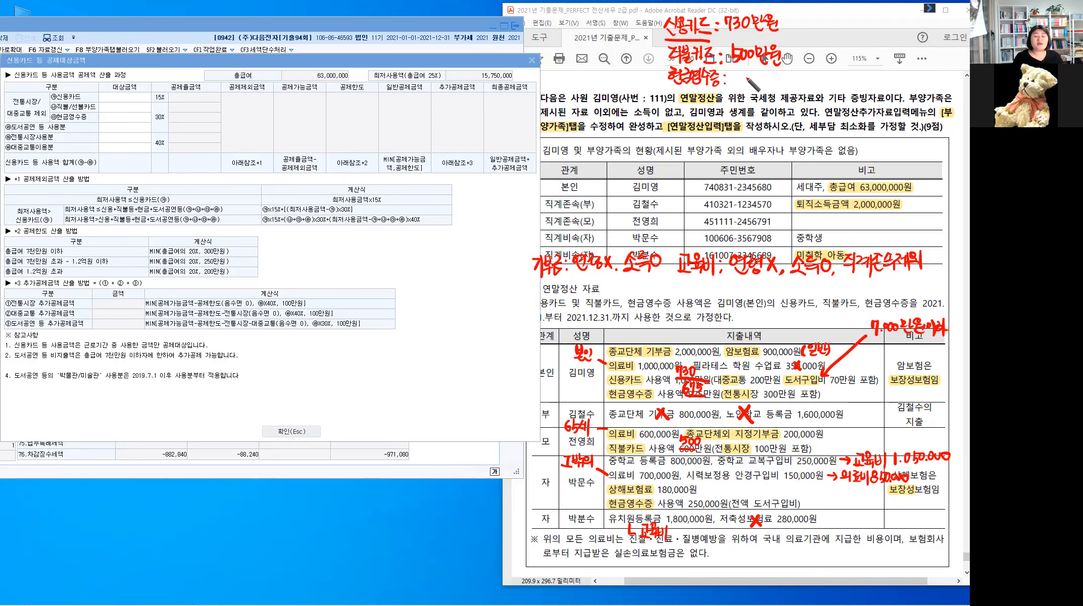
Step: Add the amount "675만원 +" in handwriting after the 현금영수증 label
{"action": "mouse_move", "coordinate": [744, 72]}
{"action": "left_mouse_down"}
{"action": "mouse_move", "coordinate": [741, 82]}
{"action": "mouse_move", "coordinate": [771, 82]}
{"action": "left_mouse_up"}
{"action": "mouse_move", "coordinate": [763, 81]}
{"action": "left_mouse_down"}
{"action": "mouse_move", "coordinate": [773, 85]}
{"action": "mouse_move", "coordinate": [779, 72]}
{"action": "left_mouse_up"}
{"action": "left_click_drag", "start_coordinate": [774, 79], "coordinate": [784, 83]}
{"action": "left_click_drag", "start_coordinate": [777, 83], "coordinate": [786, 88]}
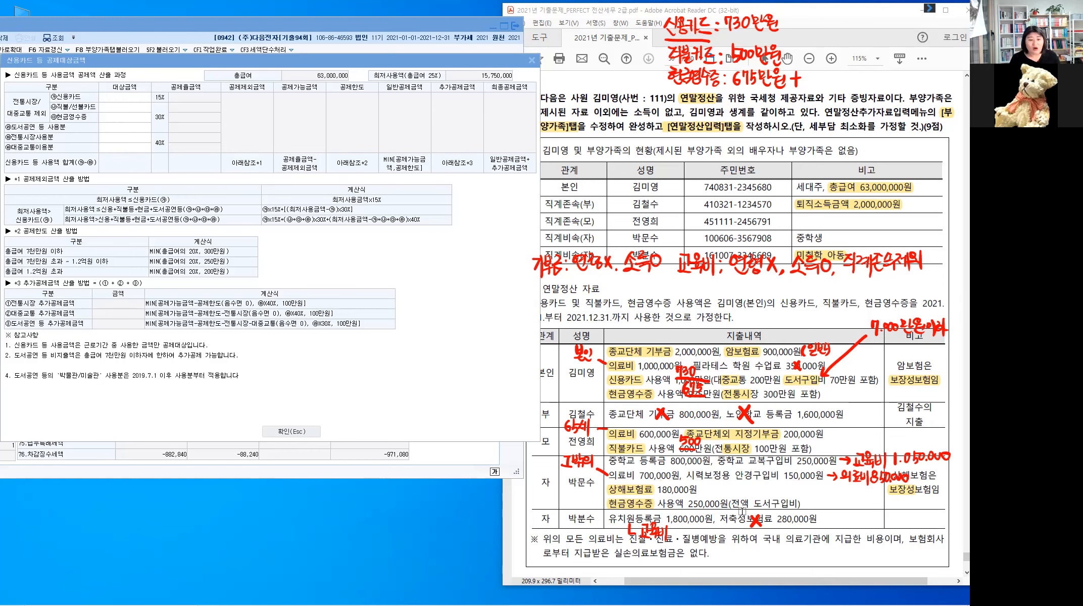
Step: Highlight "(전액 도서구입비)" in the child's 현금영수증 line and complete the handwritten 현금영수증 sum with "0원 = 675만원"
{"action": "left_click_drag", "start_coordinate": [734, 504], "coordinate": [785, 507]}
{"action": "left_click", "coordinate": [781, 302]}
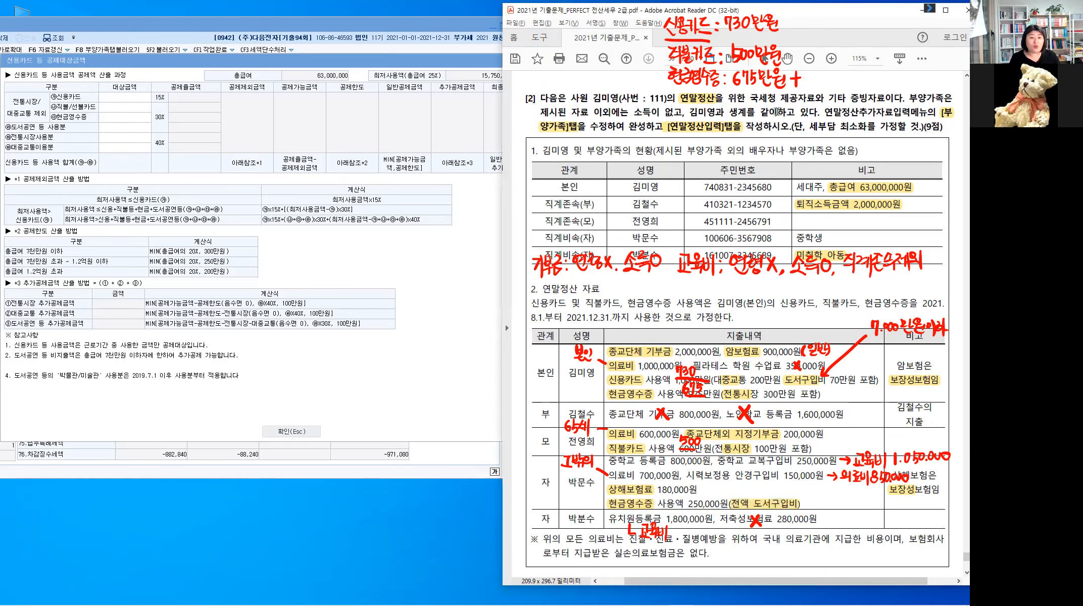
{"action": "key", "text": "alt"}
{"action": "left_click_drag", "start_coordinate": [809, 72], "coordinate": [809, 76]}
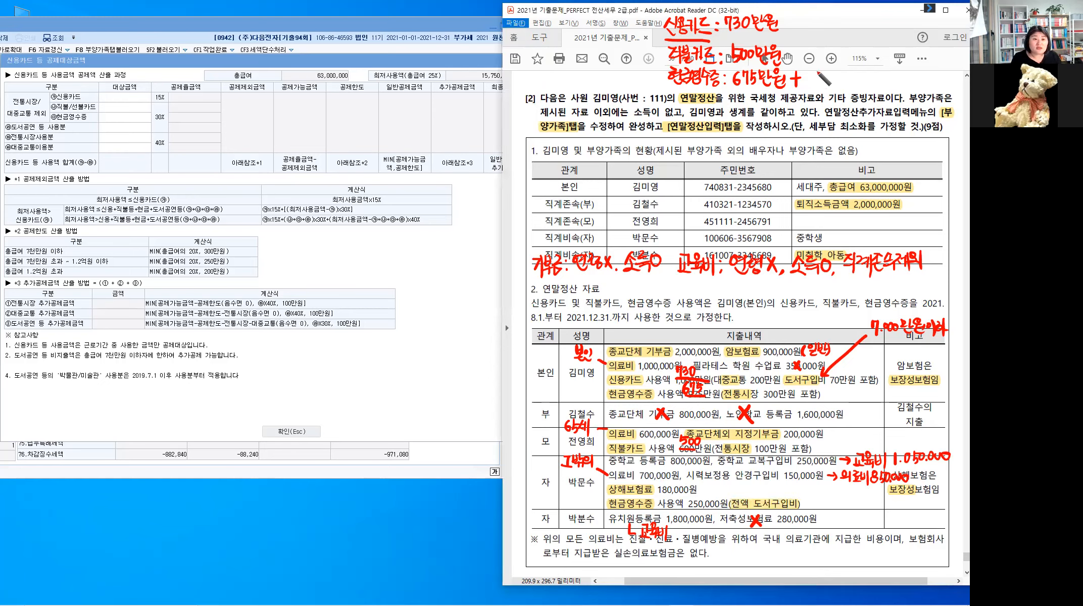
{"action": "mouse_move", "coordinate": [815, 77]}
{"action": "left_mouse_down"}
{"action": "mouse_move", "coordinate": [895, 80]}
{"action": "mouse_move", "coordinate": [885, 86]}
{"action": "left_mouse_up"}
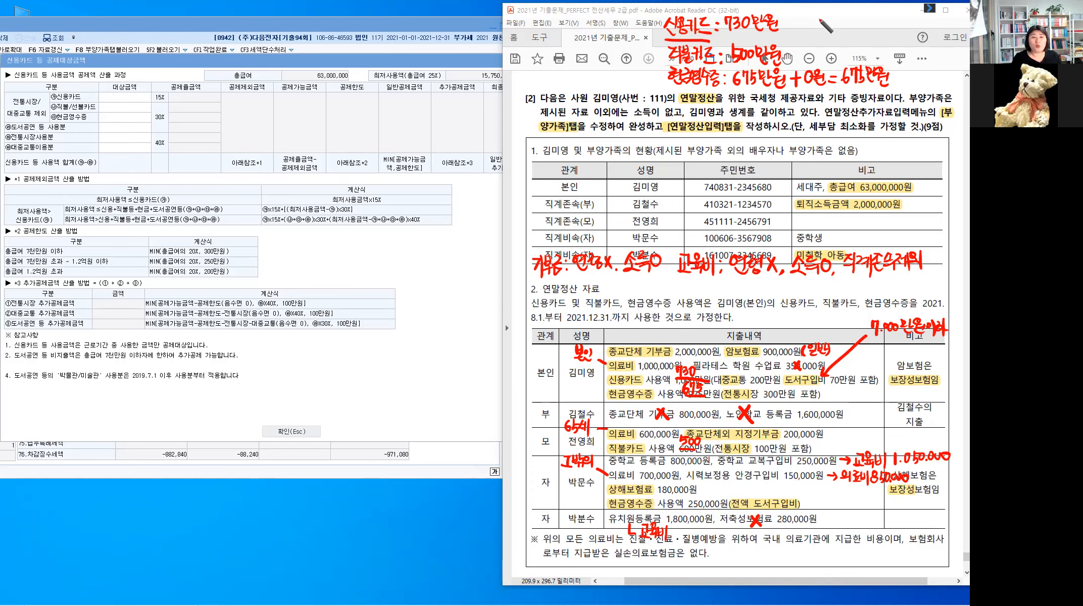
Step: Handwrite "도서: 95만원" in red beside the 신용카드 note above the exam page
{"action": "left_click_drag", "start_coordinate": [816, 12], "coordinate": [825, 18]}
{"action": "left_click_drag", "start_coordinate": [821, 19], "coordinate": [821, 23]}
{"action": "left_click_drag", "start_coordinate": [815, 25], "coordinate": [827, 23]}
{"action": "left_click_drag", "start_coordinate": [830, 14], "coordinate": [827, 21]}
{"action": "left_click_drag", "start_coordinate": [830, 17], "coordinate": [834, 21]}
{"action": "left_click_drag", "start_coordinate": [837, 12], "coordinate": [836, 25]}
{"action": "left_click", "coordinate": [843, 18]}
{"action": "left_click", "coordinate": [843, 22]}
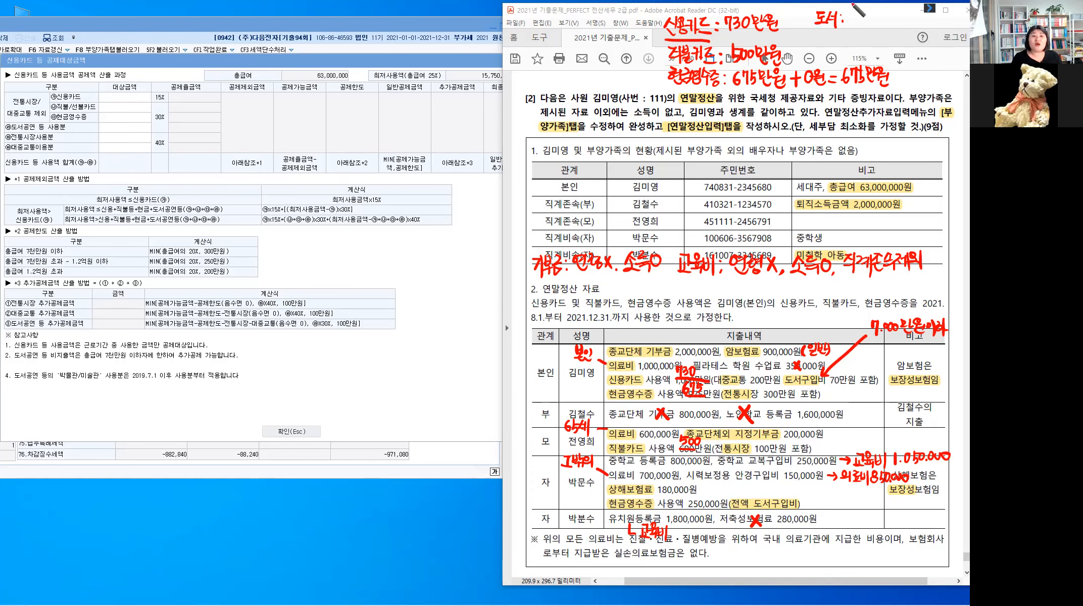
{"action": "mouse_move", "coordinate": [862, 16]}
{"action": "left_mouse_down"}
{"action": "mouse_move", "coordinate": [858, 25]}
{"action": "mouse_move", "coordinate": [893, 24]}
{"action": "left_mouse_up"}
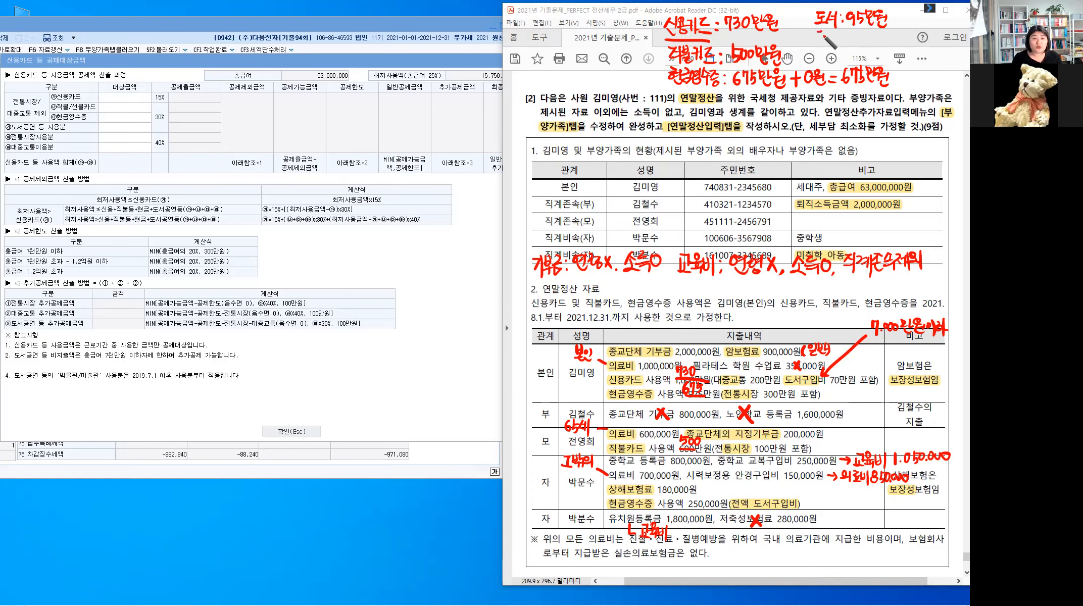
Step: Handwrite "전통: 400만원" below the 도서 note
{"action": "left_click_drag", "start_coordinate": [816, 34], "coordinate": [815, 41]}
{"action": "left_click_drag", "start_coordinate": [819, 37], "coordinate": [822, 40]}
{"action": "left_click_drag", "start_coordinate": [826, 31], "coordinate": [826, 41]}
{"action": "left_click_drag", "start_coordinate": [818, 41], "coordinate": [838, 37]}
{"action": "left_click_drag", "start_coordinate": [830, 40], "coordinate": [843, 39]}
{"action": "left_click_drag", "start_coordinate": [835, 42], "coordinate": [836, 44]}
{"action": "left_click", "coordinate": [847, 35]}
{"action": "left_click", "coordinate": [847, 41]}
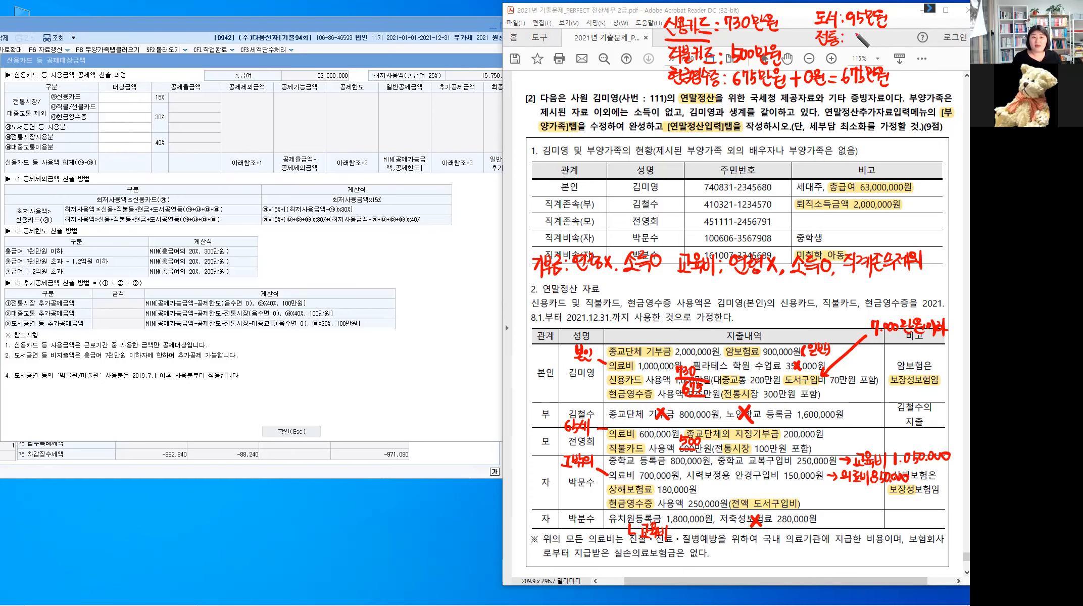
{"action": "left_click_drag", "start_coordinate": [850, 36], "coordinate": [889, 37]}
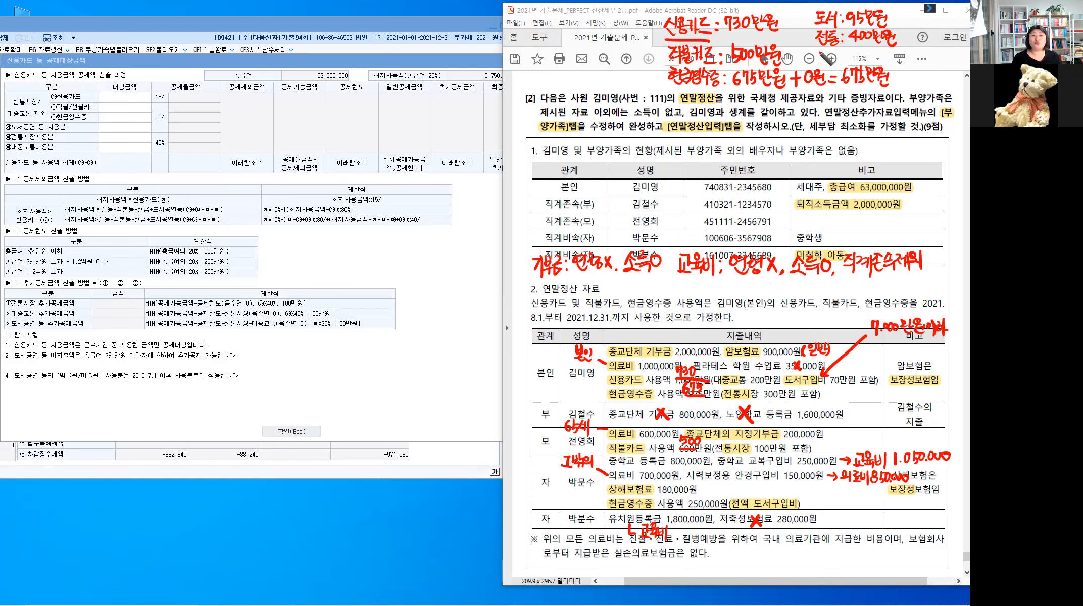
Step: Handwrite "대중: 200만원" below the 전통 note
{"action": "left_click_drag", "start_coordinate": [824, 53], "coordinate": [842, 64]}
{"action": "left_click", "coordinate": [847, 55]}
{"action": "left_click", "coordinate": [848, 61]}
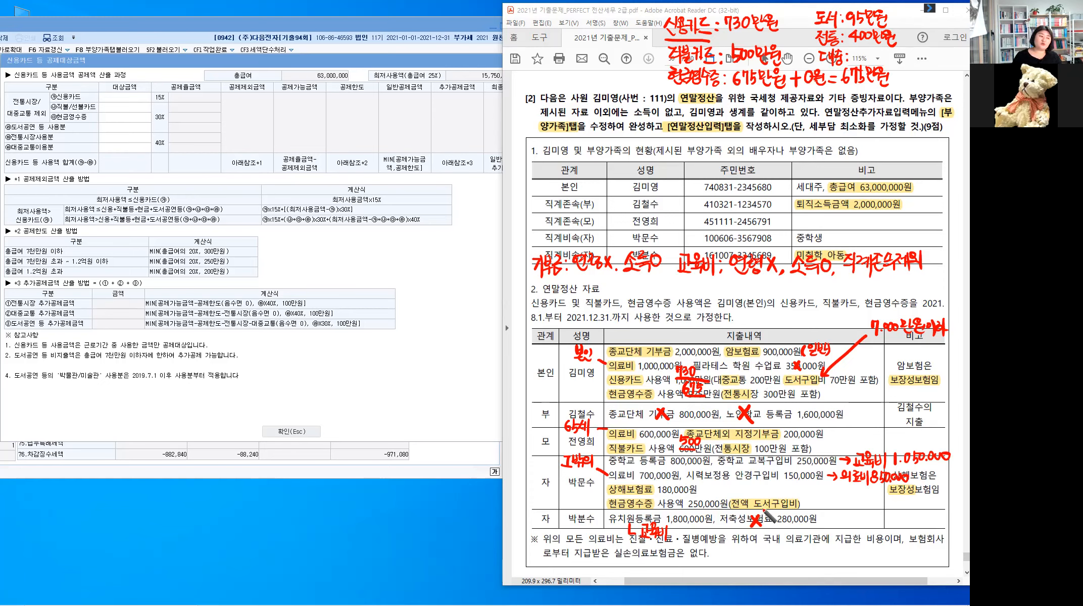
{"action": "mouse_move", "coordinate": [856, 59]}
{"action": "left_mouse_down"}
{"action": "mouse_move", "coordinate": [896, 52]}
{"action": "mouse_move", "coordinate": [906, 65]}
{"action": "left_mouse_up"}
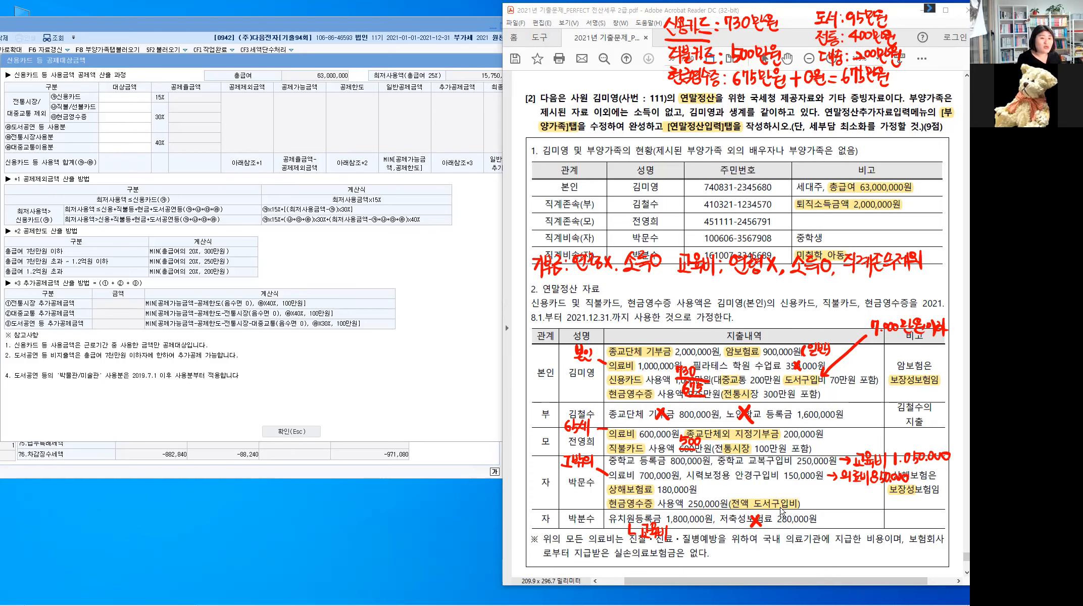
Step: Enter target amounts of 7,300,000 for 신용카드 and 5,000,000 for 직불/선불카드 in the deduction detail window
{"action": "left_click", "coordinate": [118, 99]}
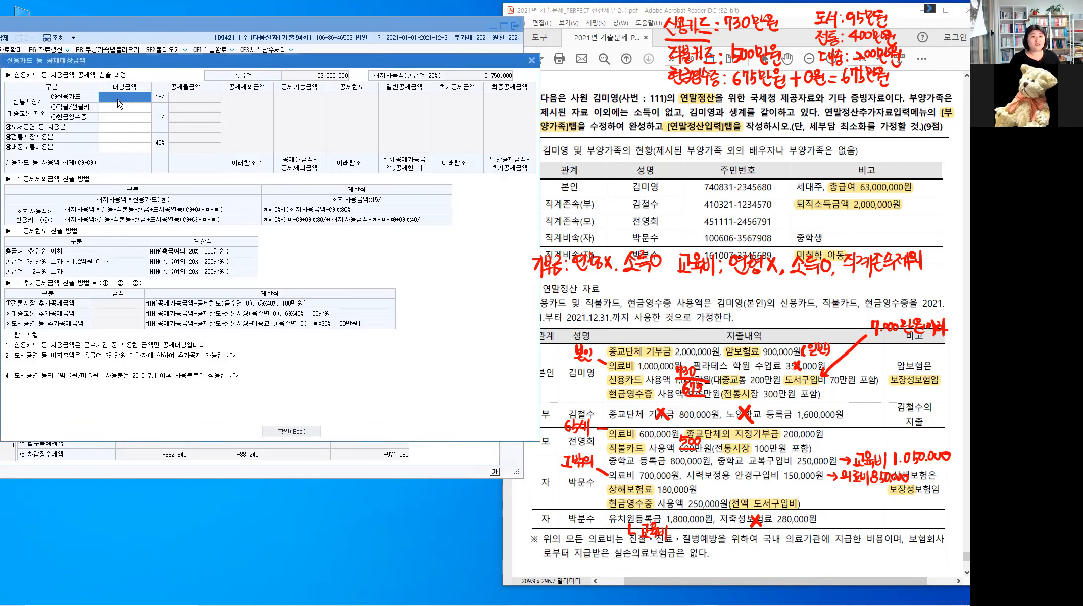
{"action": "type", "text": "7,30"}
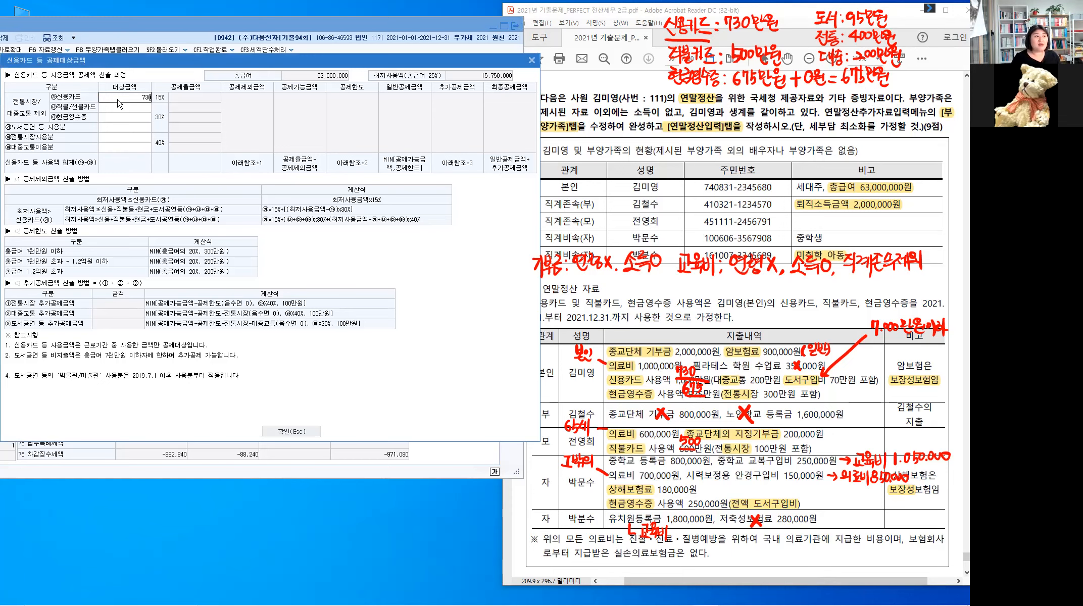
{"action": "type", "text": "0,000"}
{"action": "key", "text": "Return"}
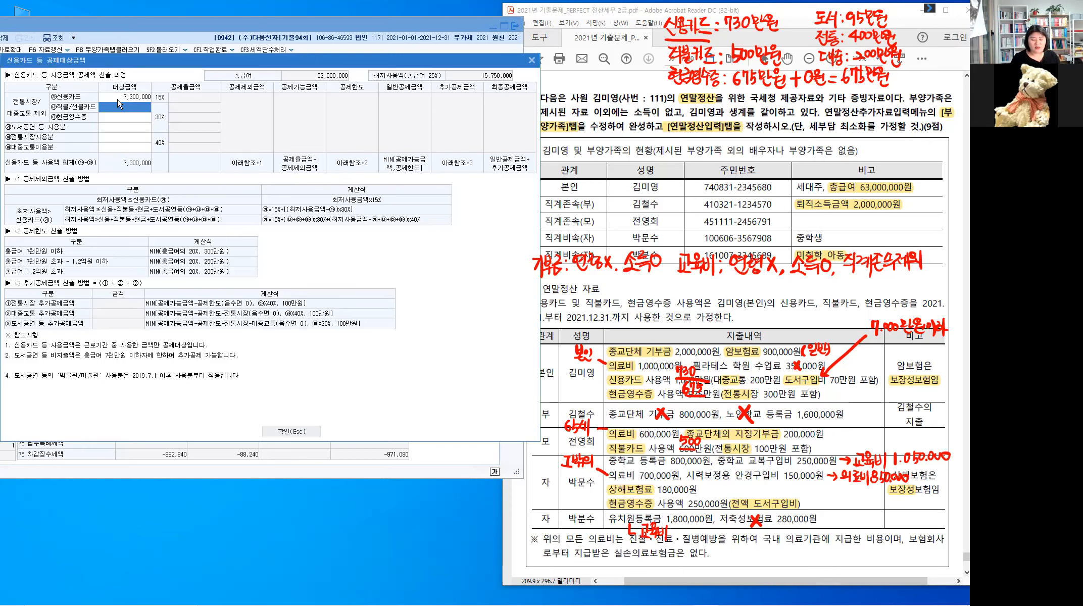
{"action": "type", "text": "500,000"}
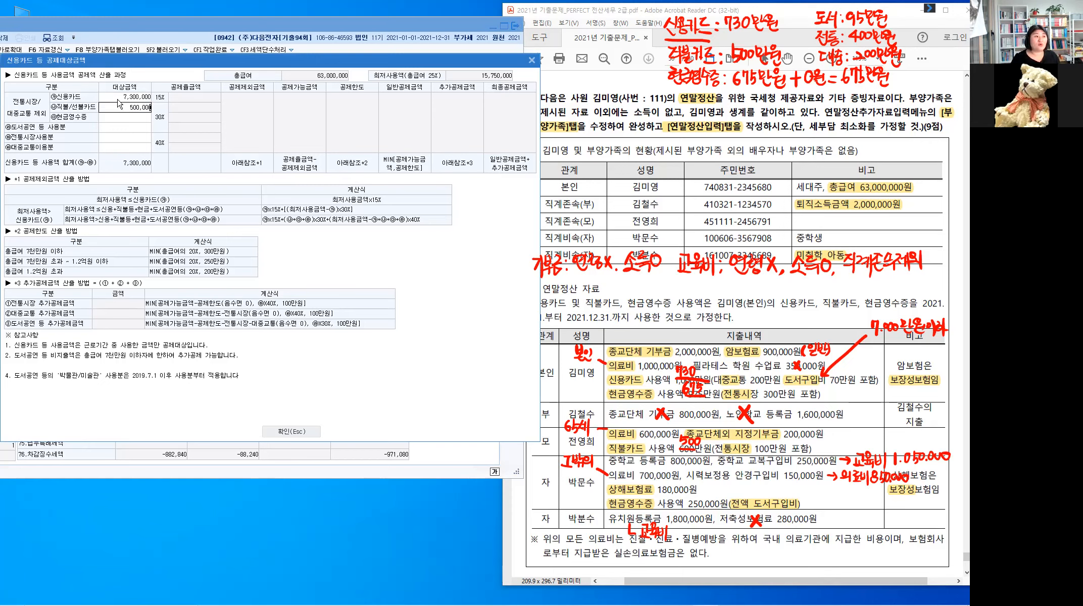
{"action": "key", "text": "Return"}
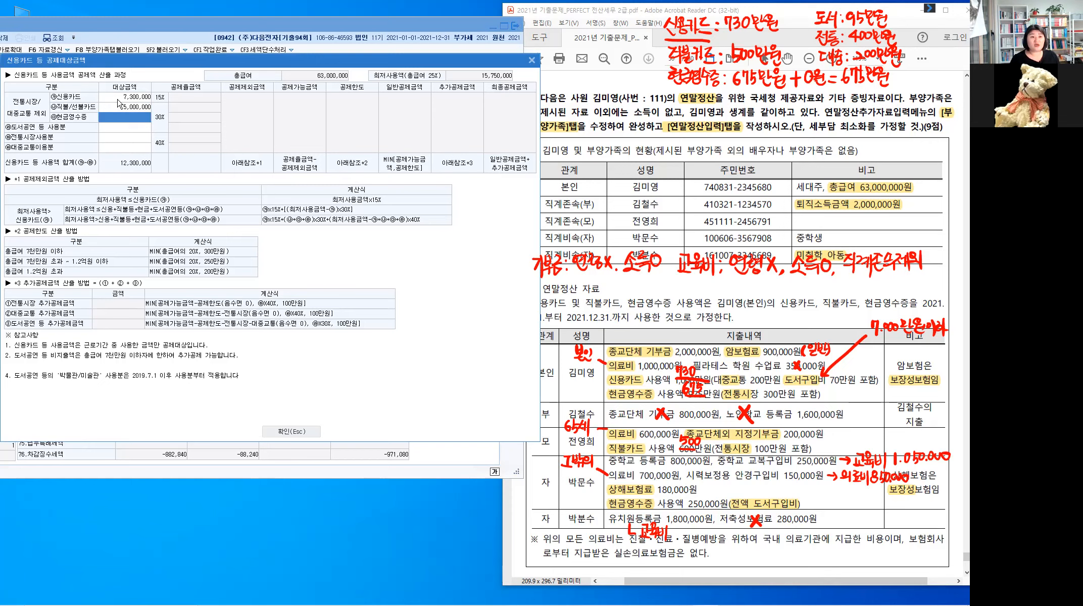
Step: Enter target amounts of 6,750,000 for 현금영수증 and 950,000 for 도서공연 등 사용분
{"action": "type", "text": "6"}
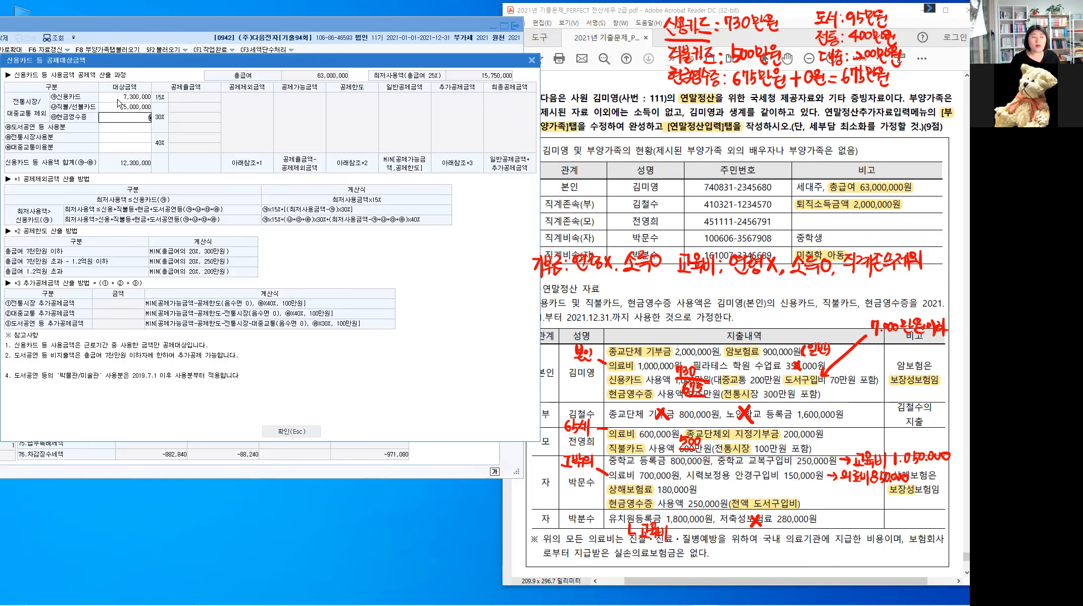
{"action": "type", "text": "7,500,"}
{"action": "type", "text": "000"}
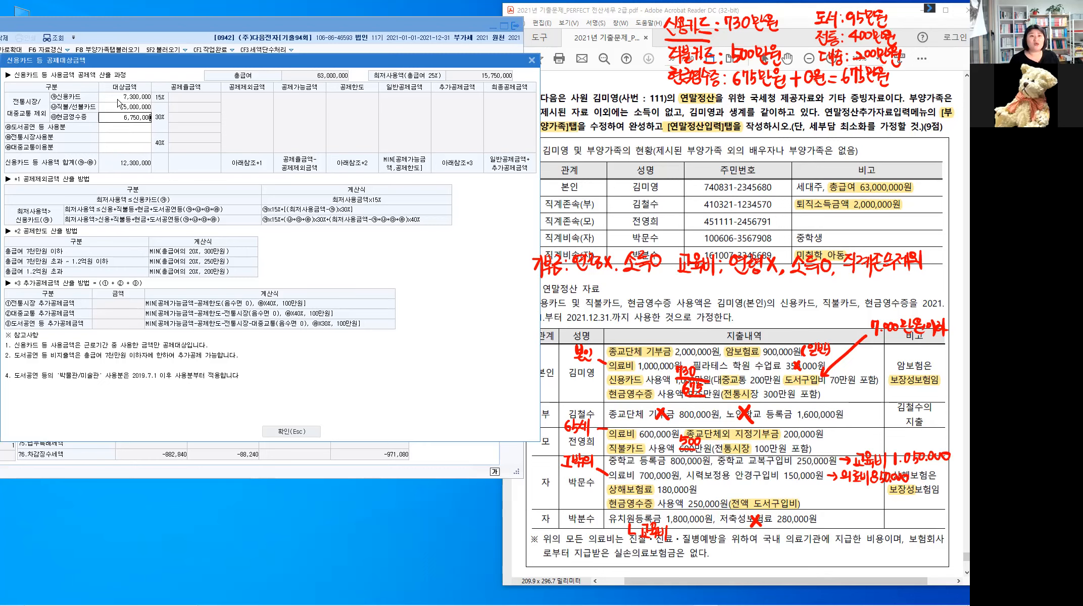
{"action": "key", "text": "Return"}
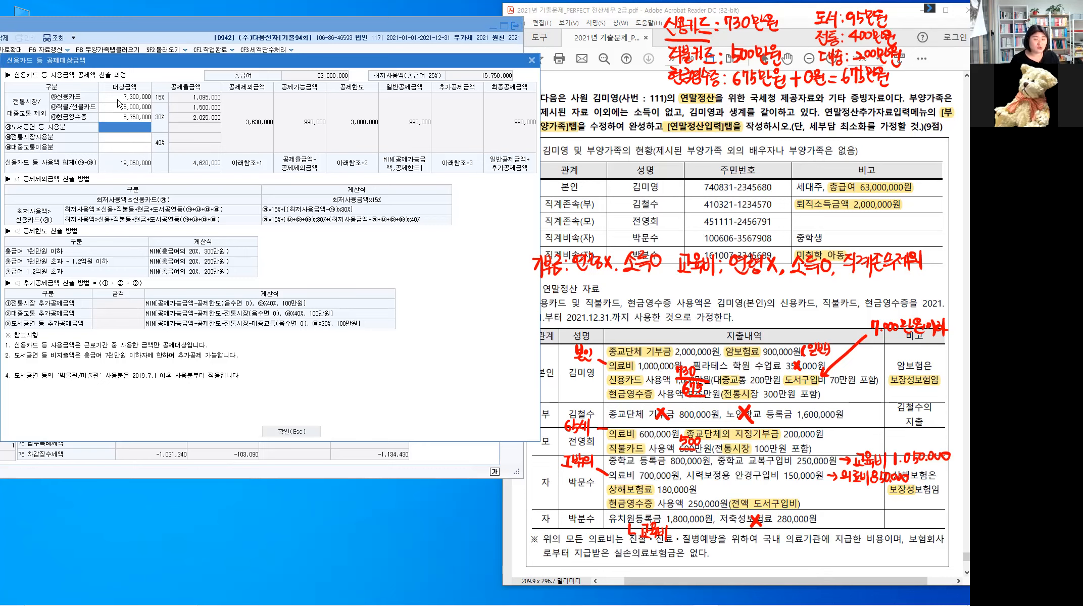
{"action": "type", "text": "95"}
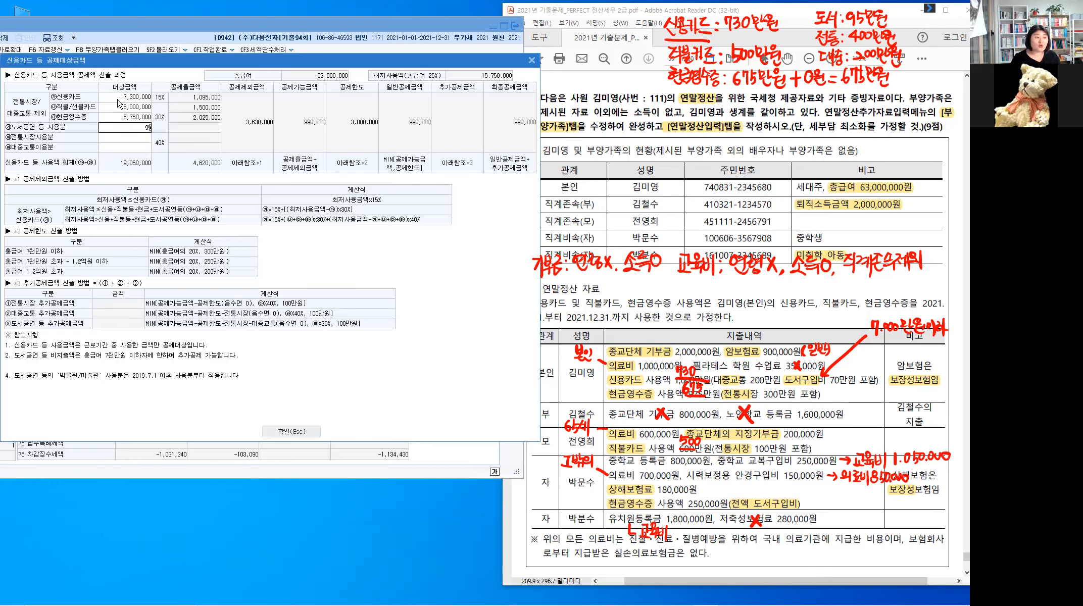
{"action": "type", "text": "0,000"}
{"action": "key", "text": "Return"}
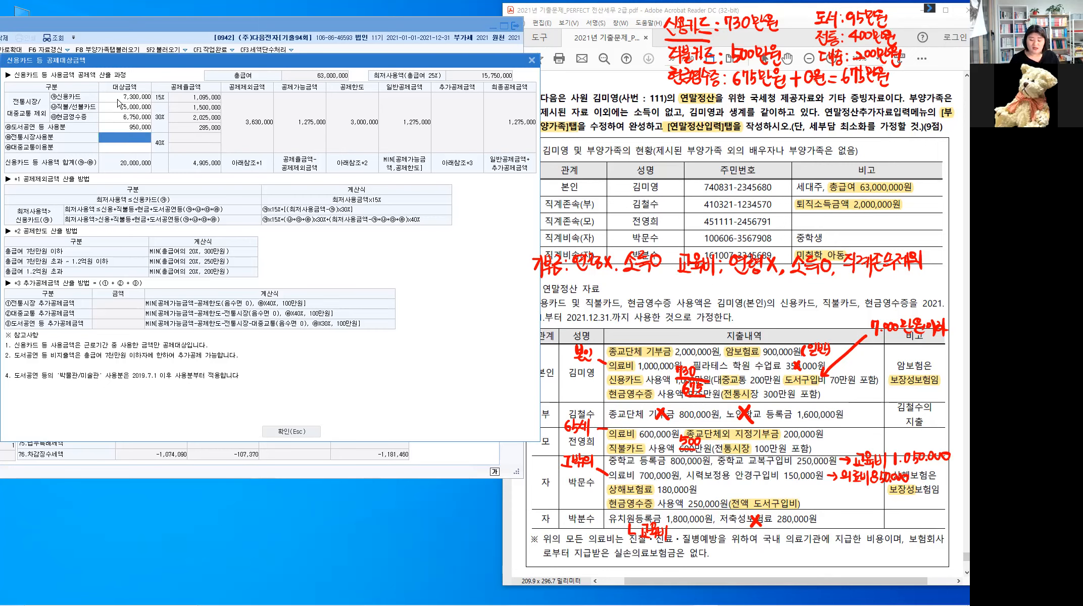
Step: Enter 4,000,000 for 전통시장사용분 and 2,000,000 for 대중교통이용분, and confirm the card deduction details
{"action": "type", "text": "4000000"}
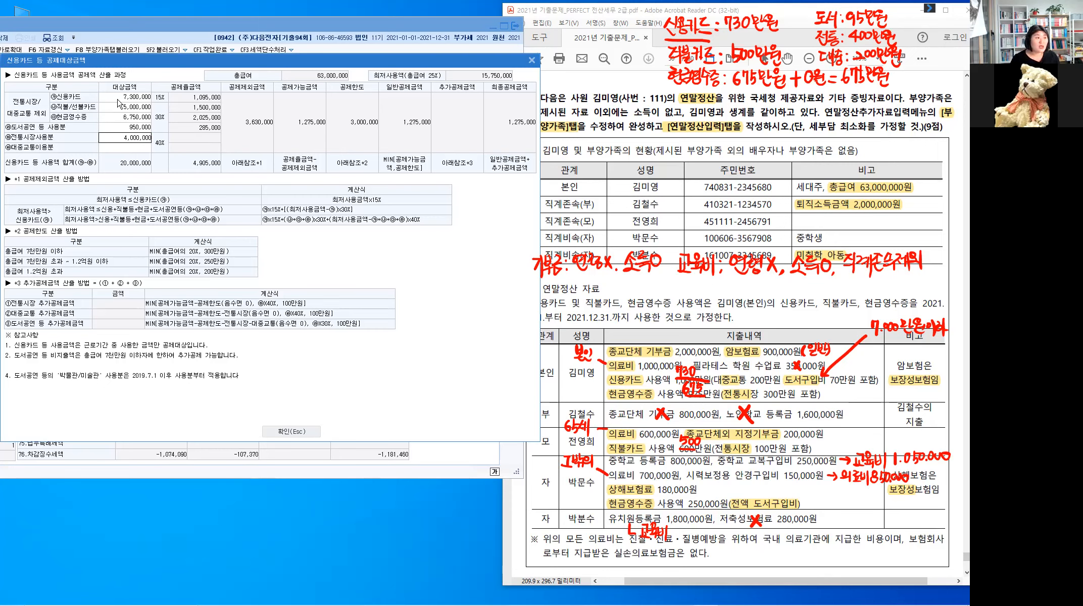
{"action": "key", "text": "Return"}
{"action": "type", "text": "2,"}
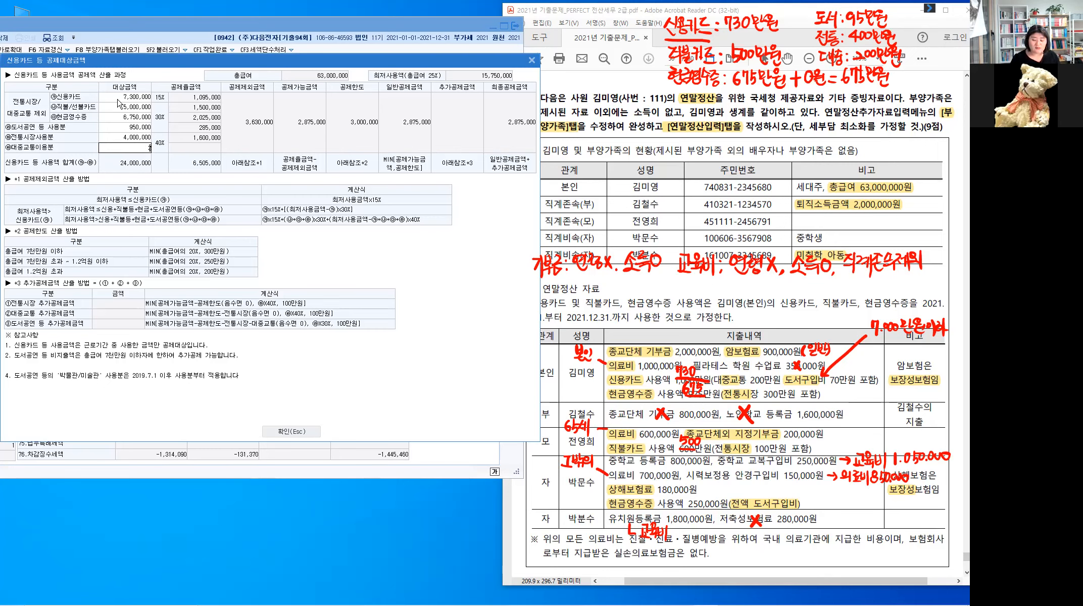
{"action": "type", "text": "000,000"}
{"action": "key", "text": "Return"}
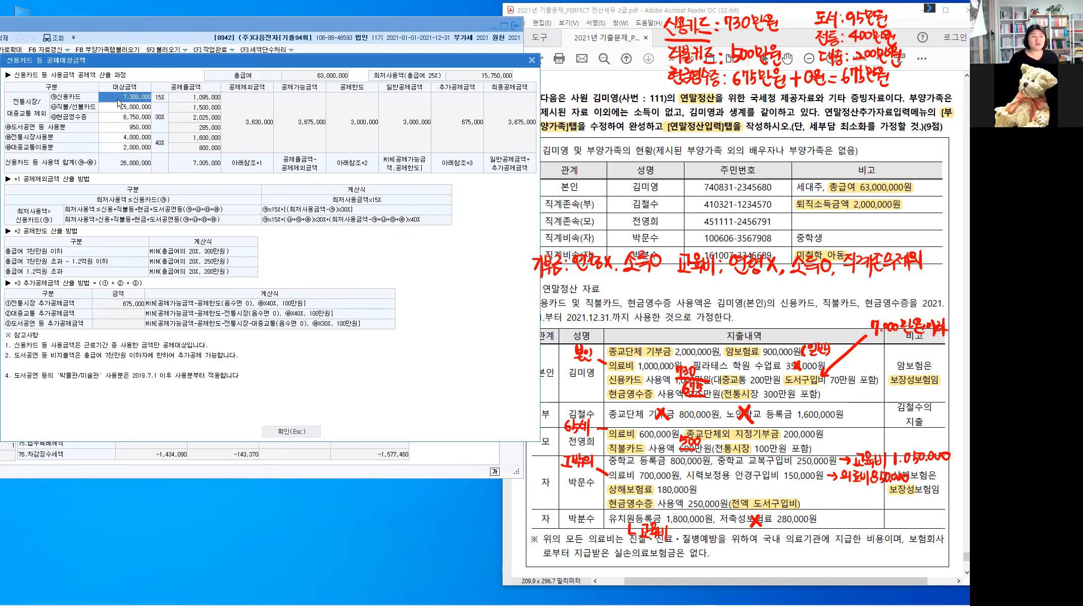
{"action": "key", "text": "ctrl"}
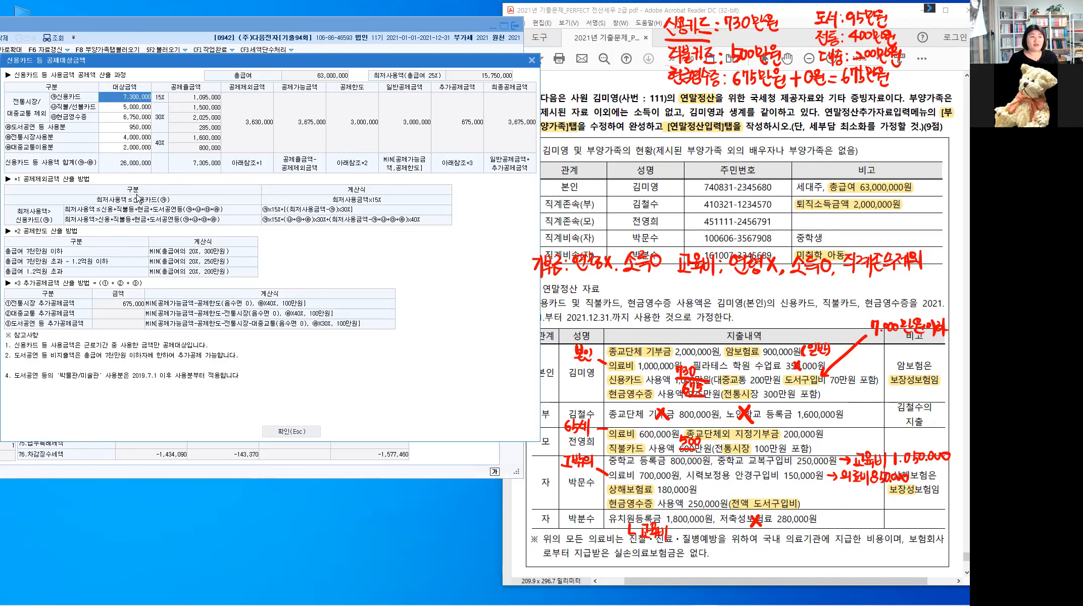
{"action": "left_click", "coordinate": [301, 433]}
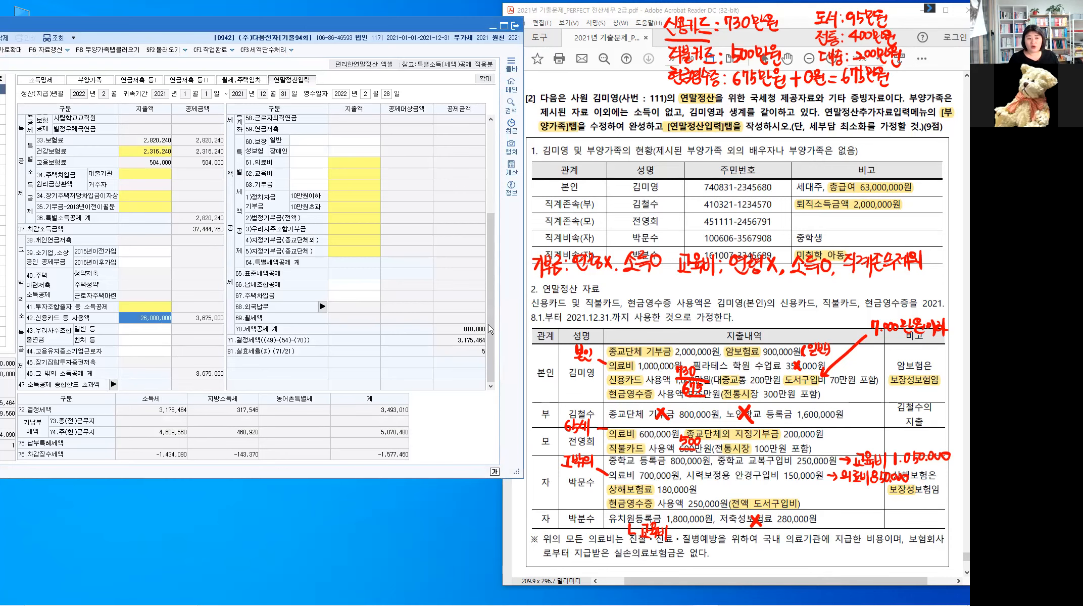
Step: For item 60, 보장성보험 일반, mark 암보험료 in the 본인 row and 상해보험료 in the child's row with red check marks
{"action": "scroll", "coordinate": [497, 180], "scroll_direction": "up", "scroll_amount": 5}
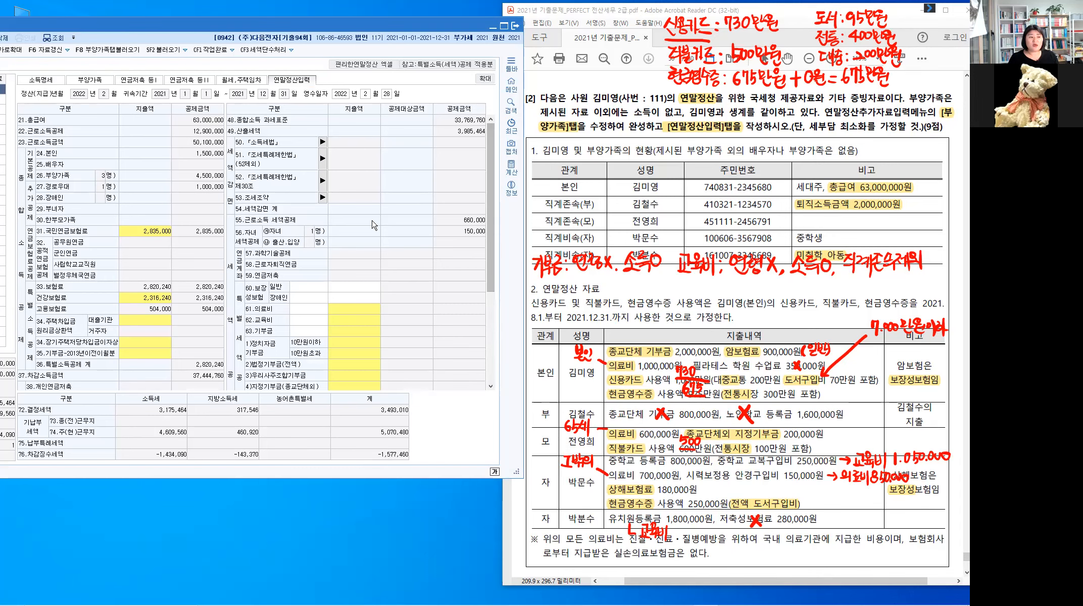
{"action": "scroll", "coordinate": [307, 169], "scroll_direction": "down", "scroll_amount": 4}
{"action": "left_click", "coordinate": [307, 167]}
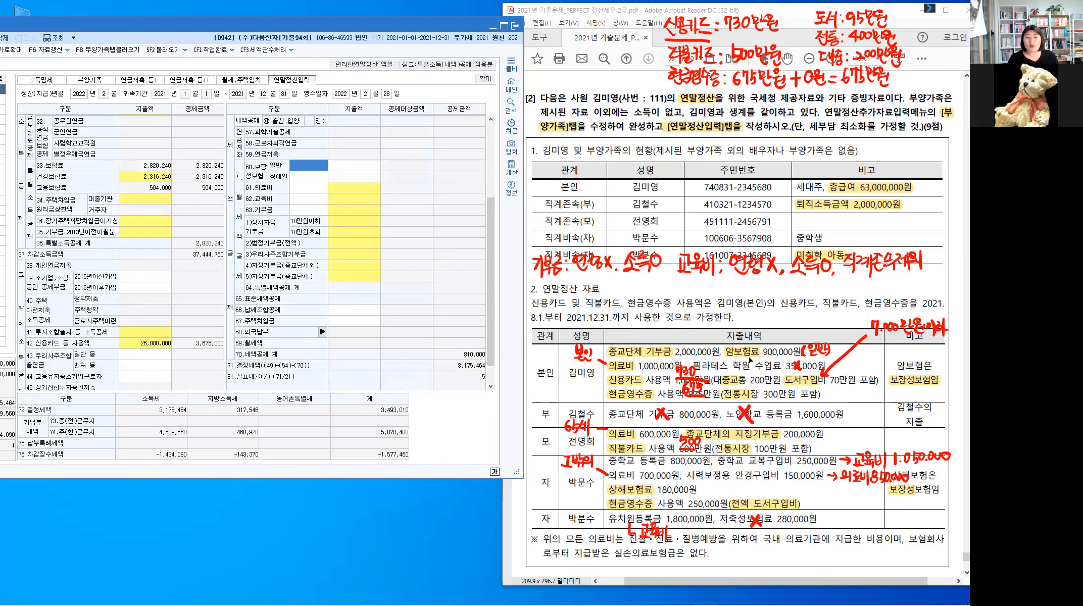
{"action": "left_click", "coordinate": [779, 357]}
{"action": "left_click", "coordinate": [354, 166]}
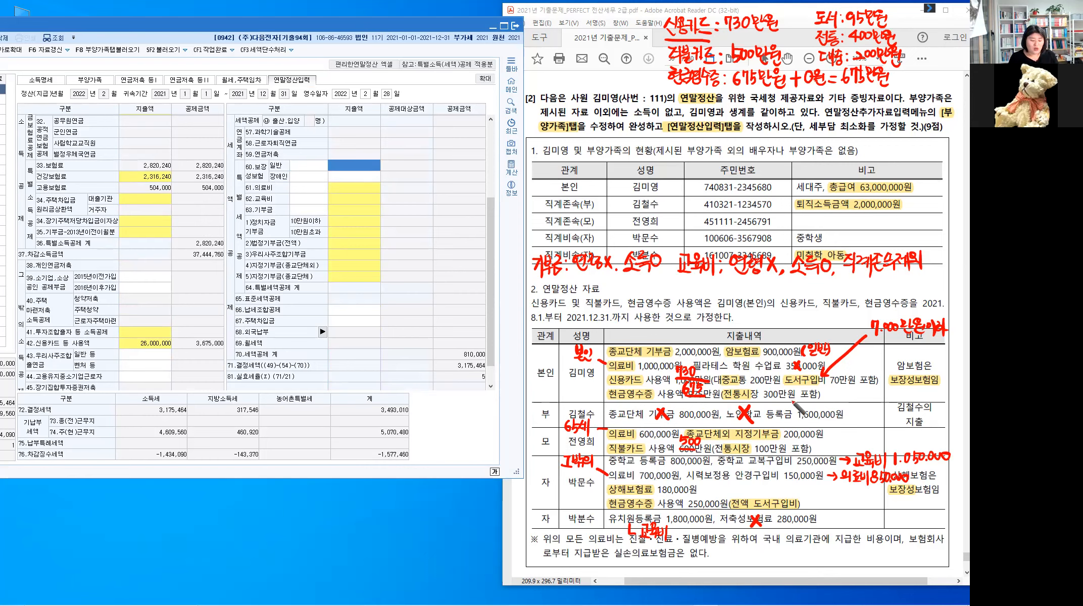
{"action": "left_click_drag", "start_coordinate": [741, 343], "coordinate": [747, 339]}
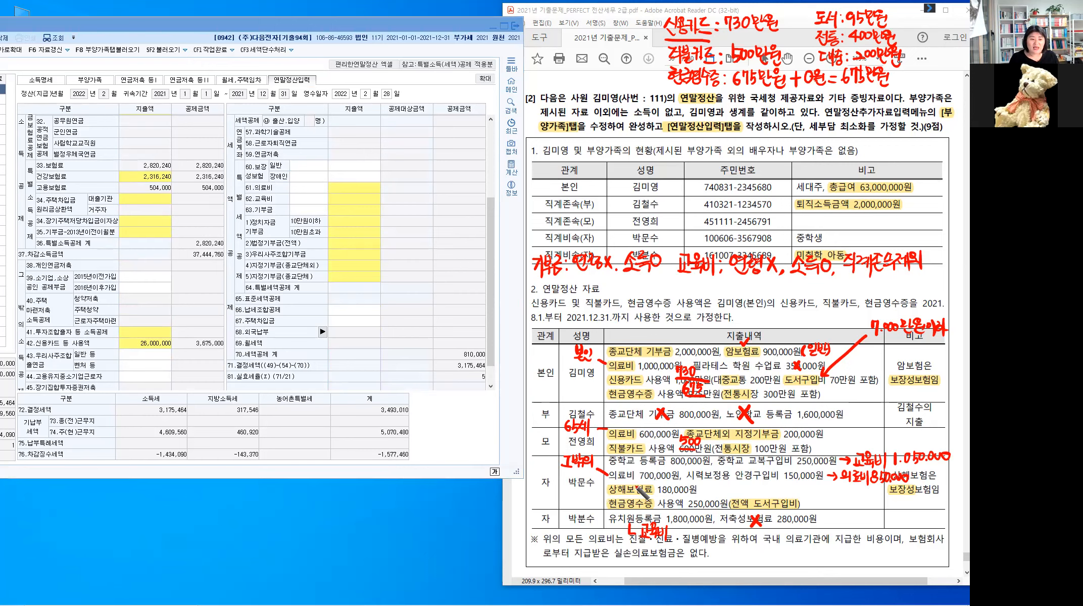
{"action": "left_click_drag", "start_coordinate": [631, 482], "coordinate": [640, 478]}
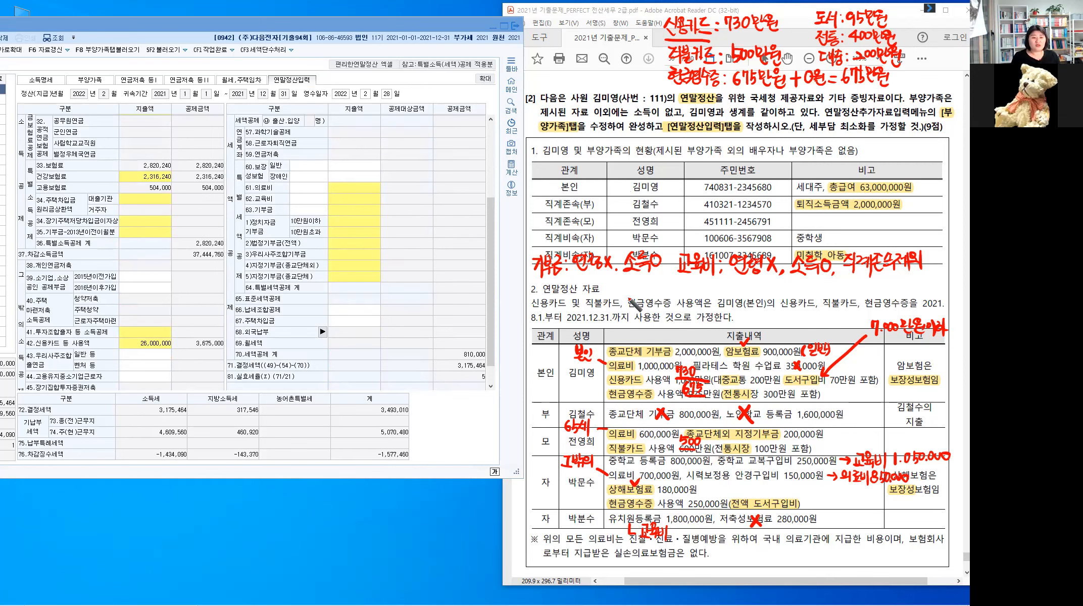
{"action": "left_click_drag", "start_coordinate": [791, 360], "coordinate": [800, 369]}
{"action": "left_click_drag", "start_coordinate": [800, 360], "coordinate": [791, 370]}
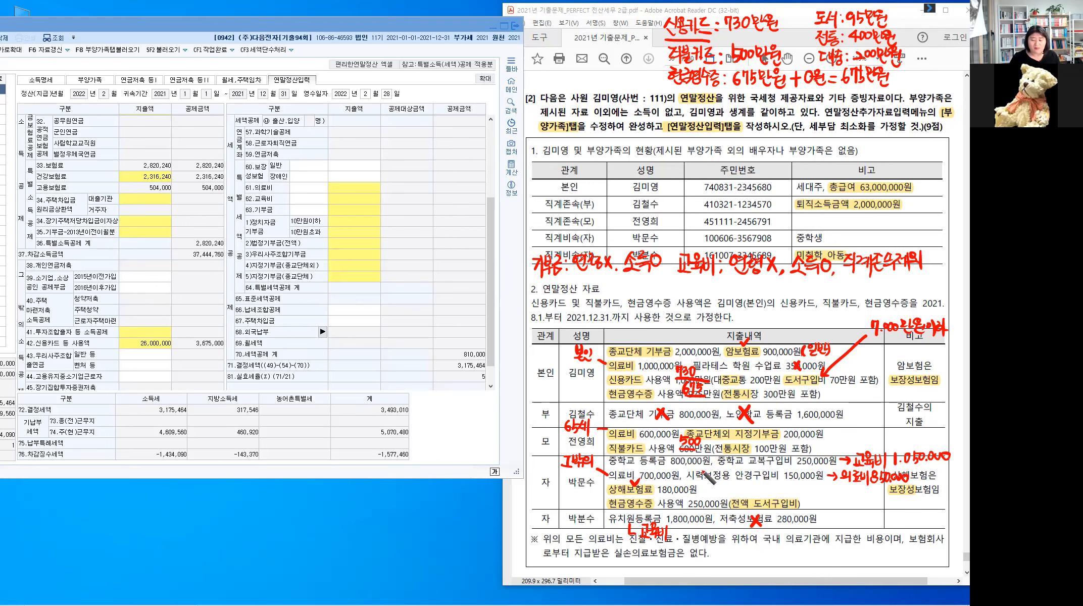
Step: Enter 1,080,000 as the 지출액 for item 60, 보장성보험 일반
{"action": "left_click", "coordinate": [352, 170]}
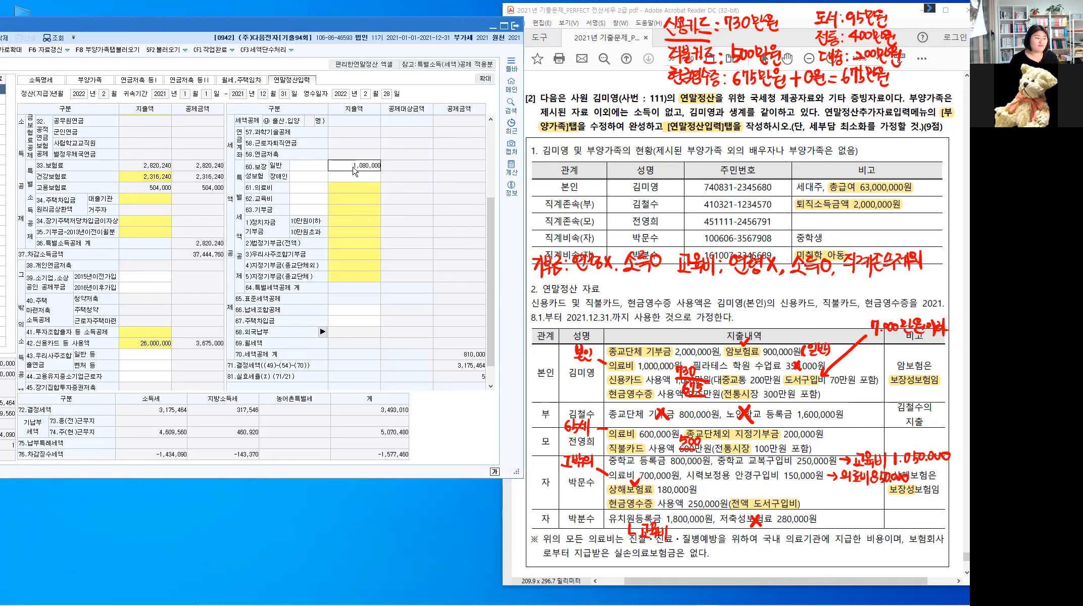
{"action": "key", "text": "Return"}
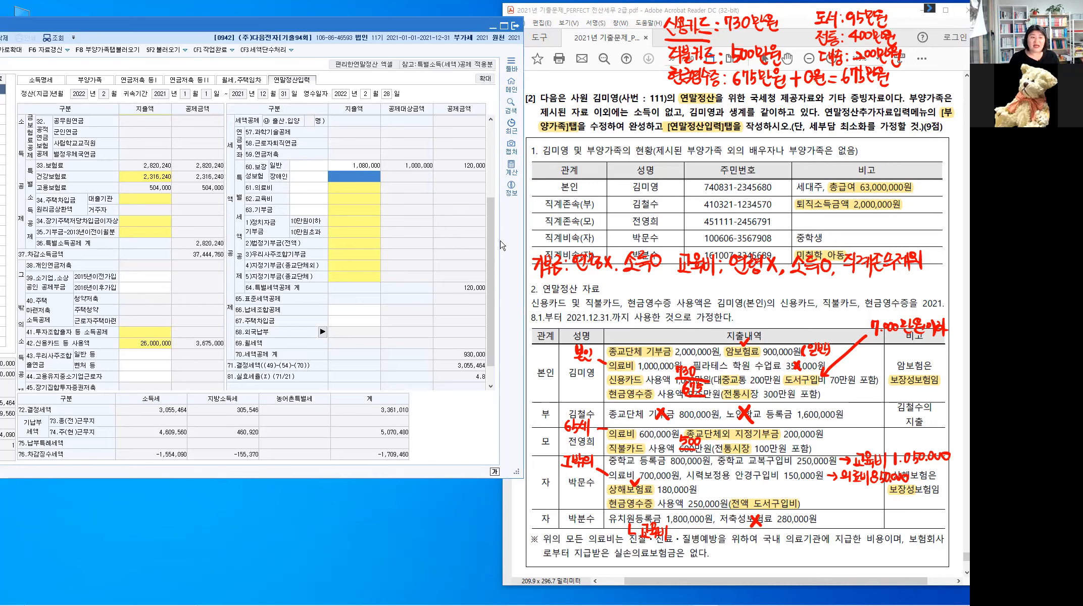
Step: Strike through the entered 암보험료 900,000 and 상해보험료 180,000 in the problem's expense table with red lines
{"action": "left_click", "coordinate": [356, 190]}
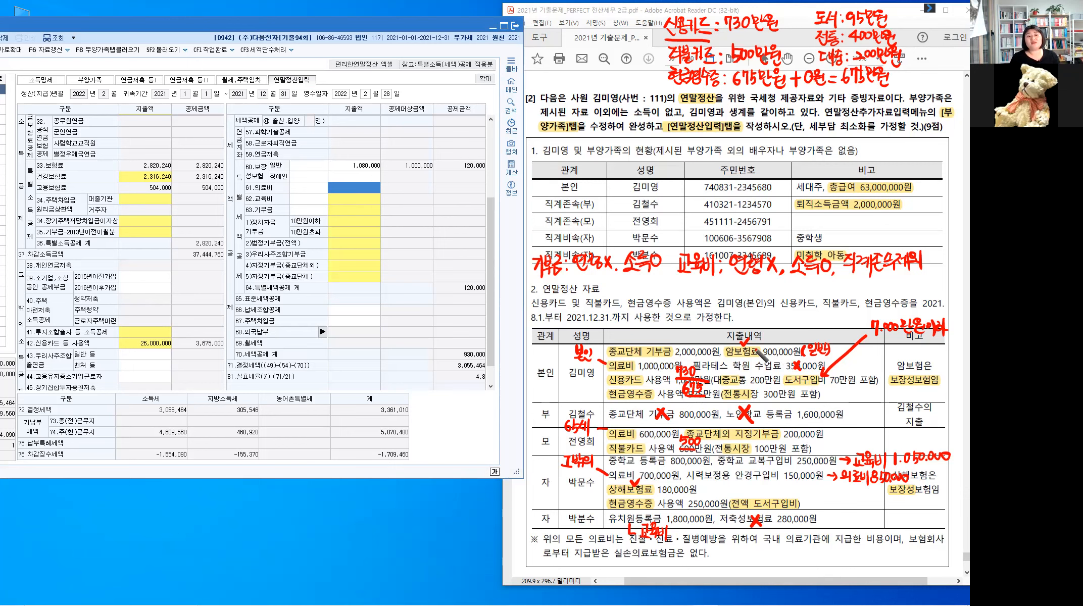
{"action": "left_click_drag", "start_coordinate": [728, 351], "coordinate": [802, 352]}
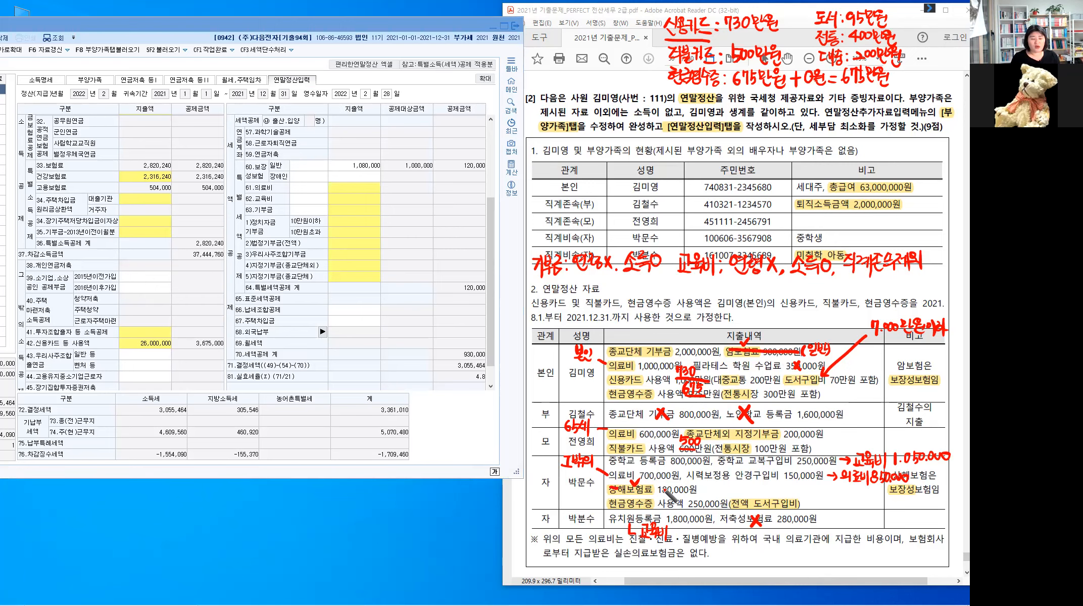
{"action": "left_click_drag", "start_coordinate": [700, 489], "coordinate": [609, 486]}
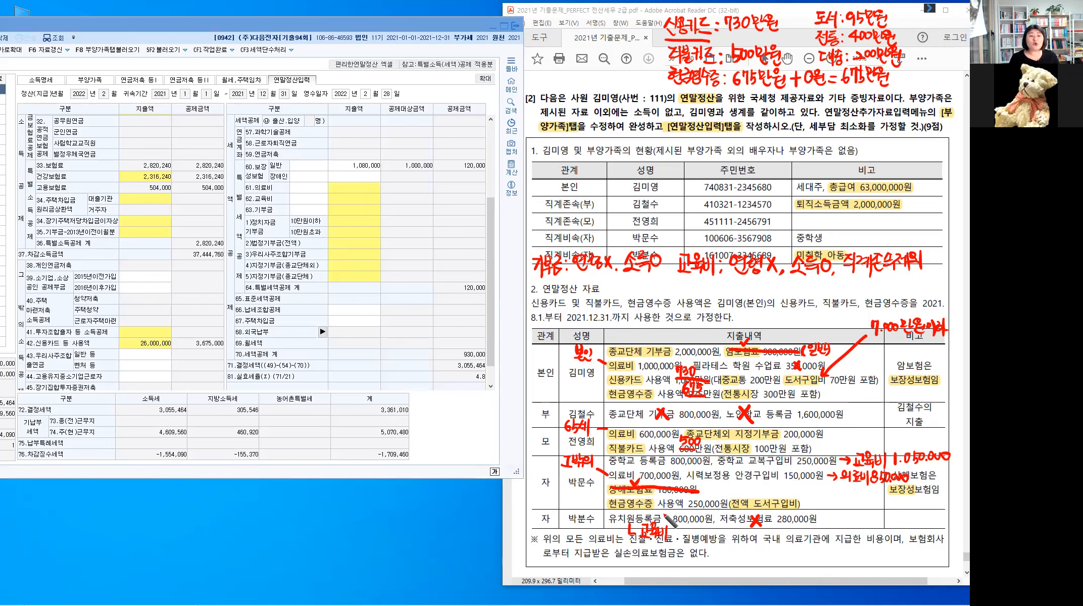
Step: Open the item 61 의료비 details, enter 1,000,000 for 본인, and strike through that medical expense in the problem
{"action": "left_click", "coordinate": [364, 194]}
{"action": "left_click", "coordinate": [367, 195]}
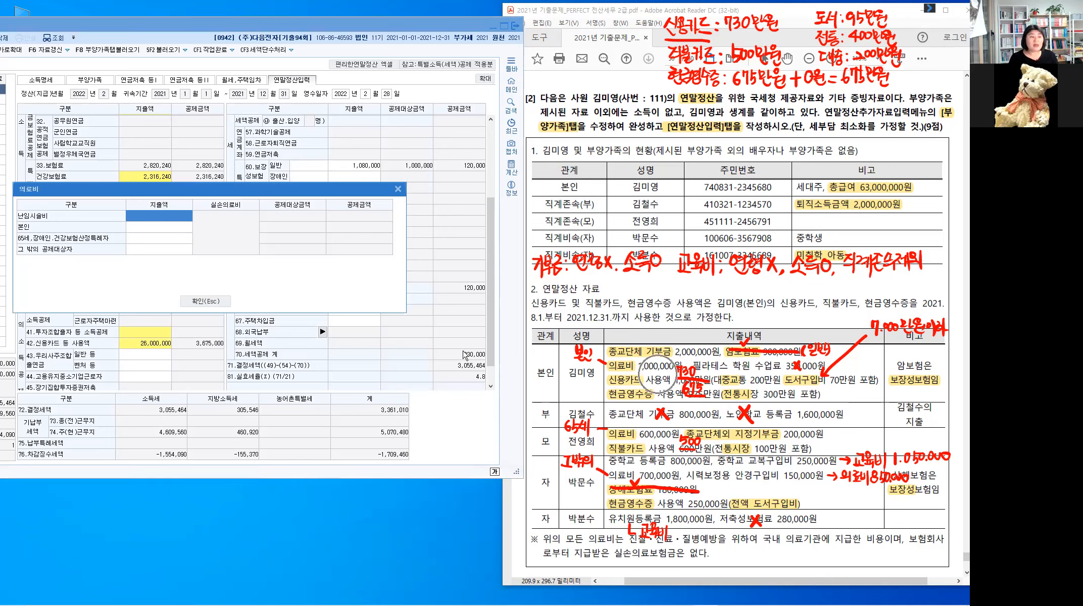
{"action": "left_click", "coordinate": [167, 229]}
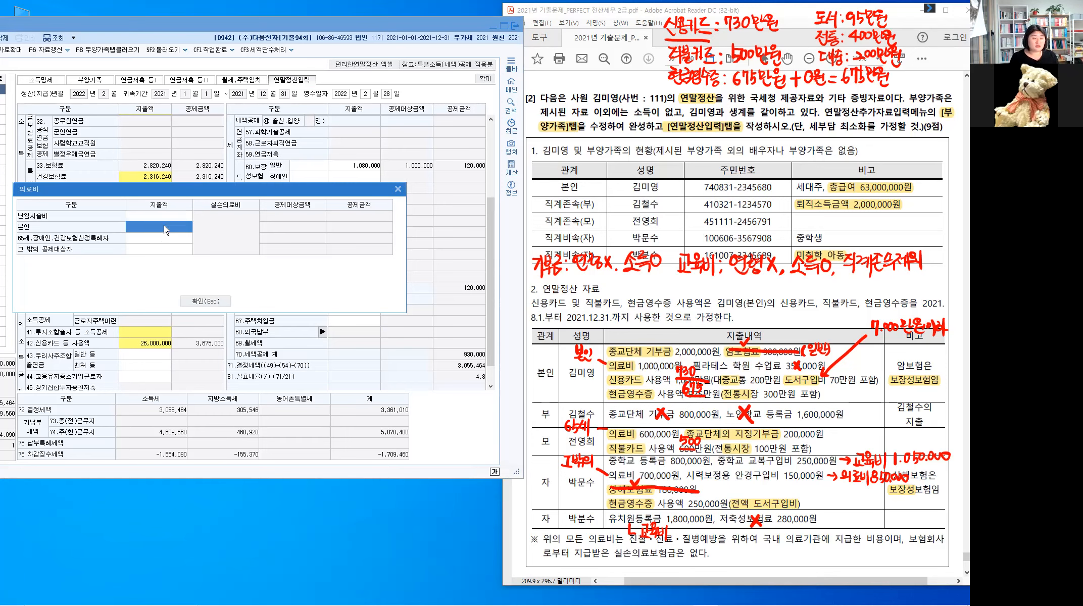
{"action": "left_click", "coordinate": [167, 228]}
{"action": "type", "text": "1000000"}
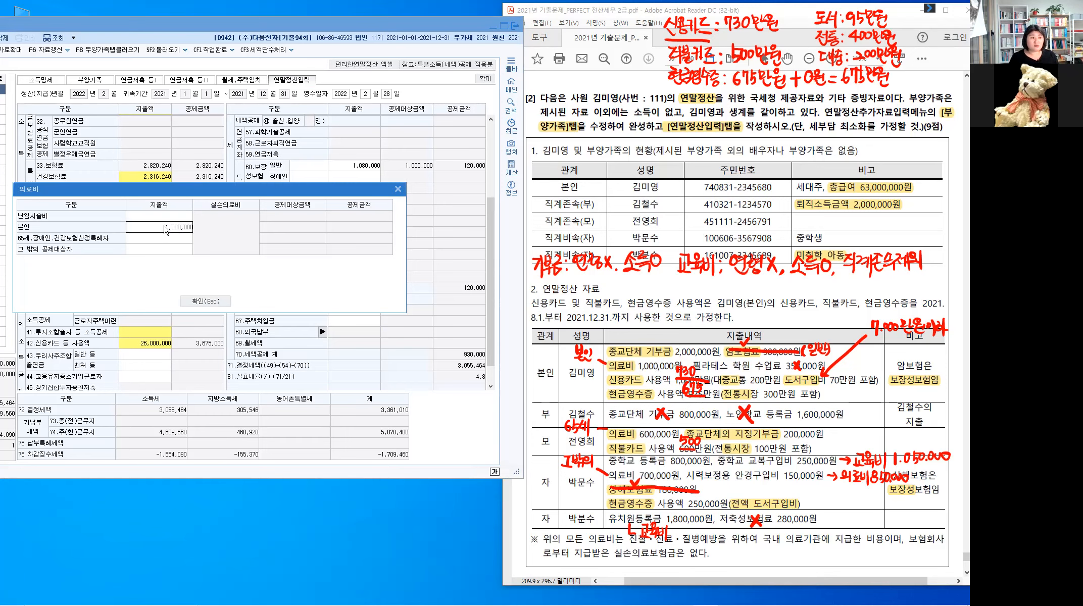
{"action": "key", "text": "Return"}
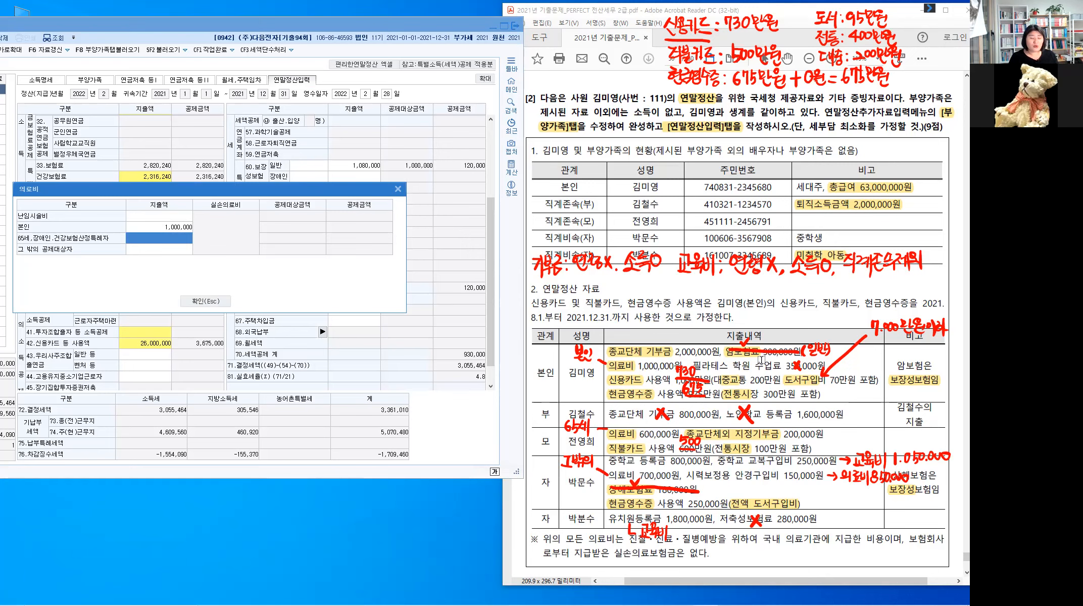
{"action": "left_click_drag", "start_coordinate": [609, 365], "coordinate": [671, 364]}
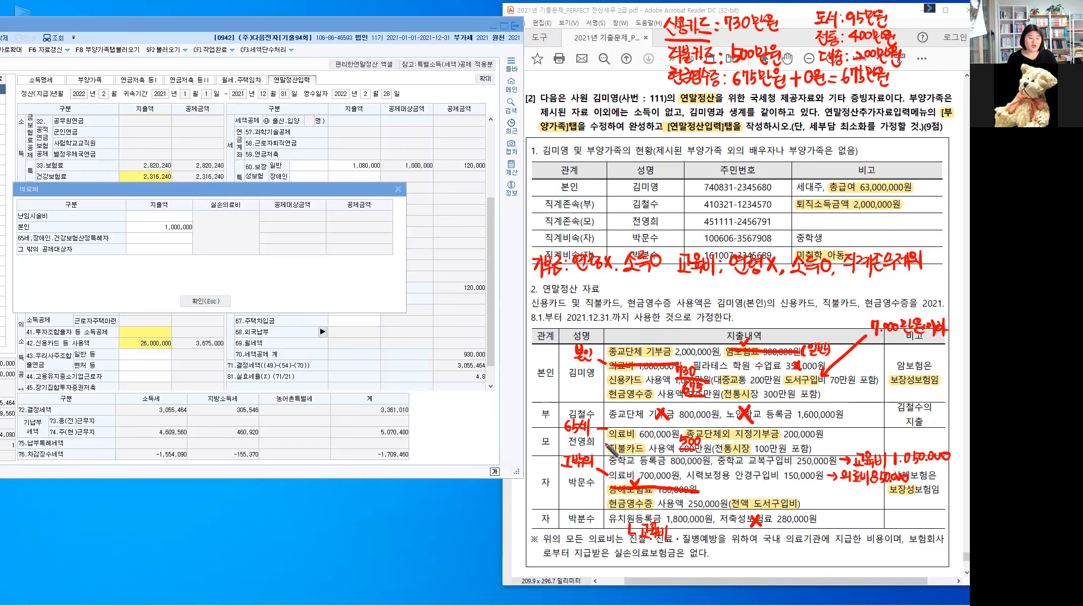
Step: Enter 600,000 for 65세,장애인,건강보험산정특례자 and strike through the mother's 의료비 in the problem
{"action": "left_click", "coordinate": [162, 242]}
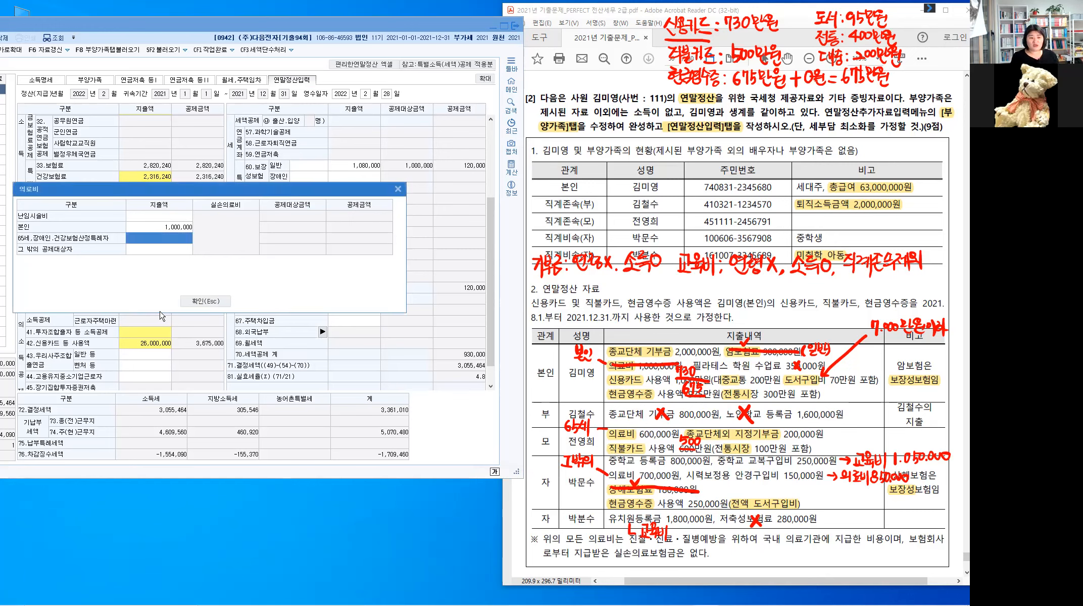
{"action": "type", "text": "60"}
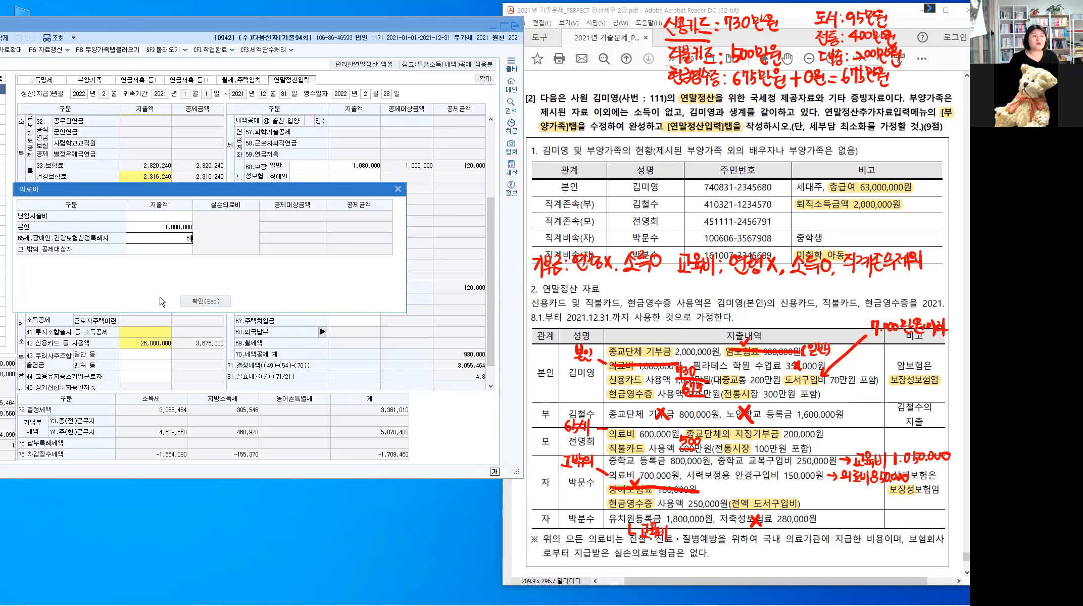
{"action": "type", "text": "0,000"}
{"action": "key", "text": "Return"}
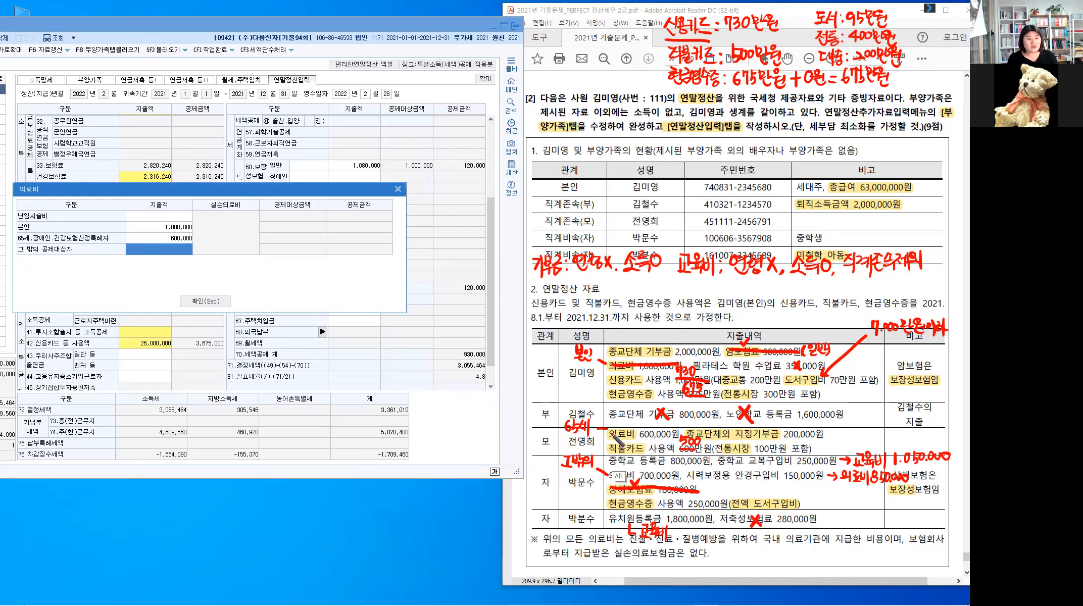
{"action": "left_click_drag", "start_coordinate": [610, 434], "coordinate": [677, 433]}
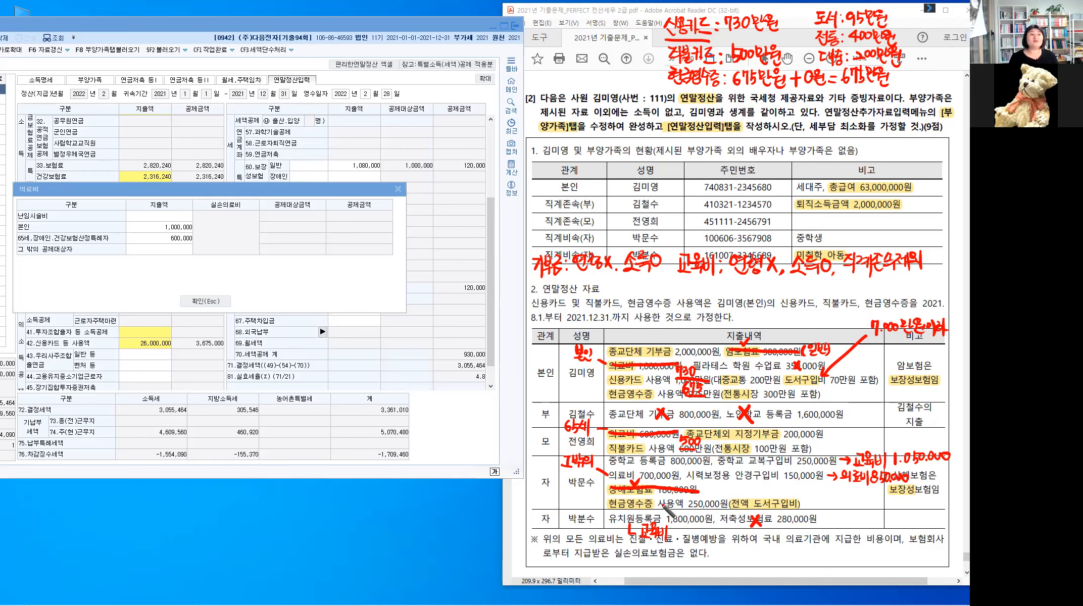
{"action": "key", "text": "alt"}
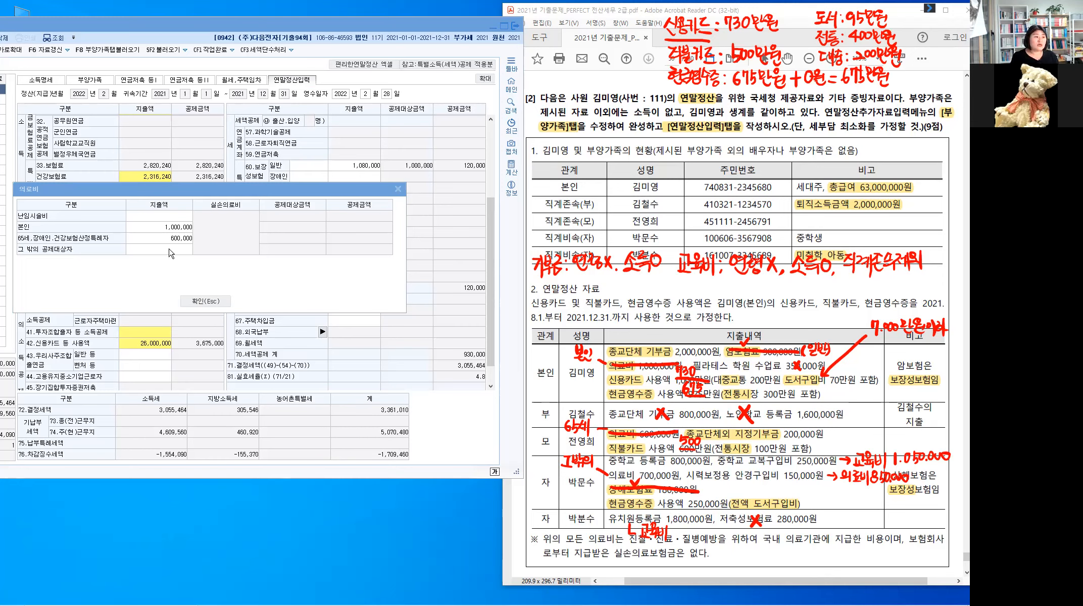
Step: Enter 850,000 for 그 밖의 공제대상자, strike through the child's medical and glasses expenses, and confirm the 의료비 details
{"action": "left_click", "coordinate": [164, 305]}
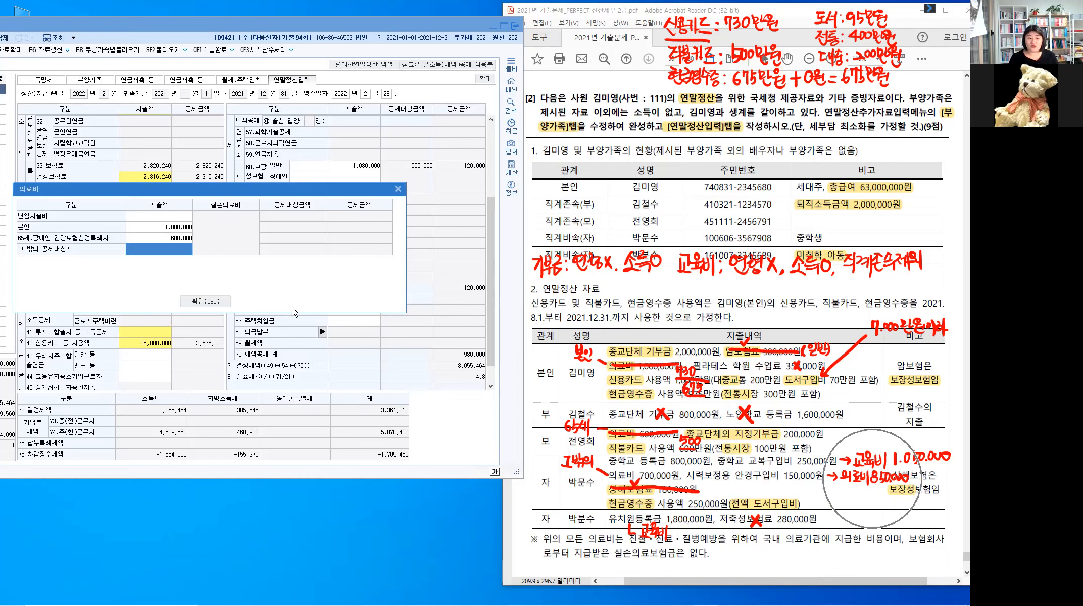
{"action": "left_click", "coordinate": [177, 251]}
{"action": "type", "text": "8,50"}
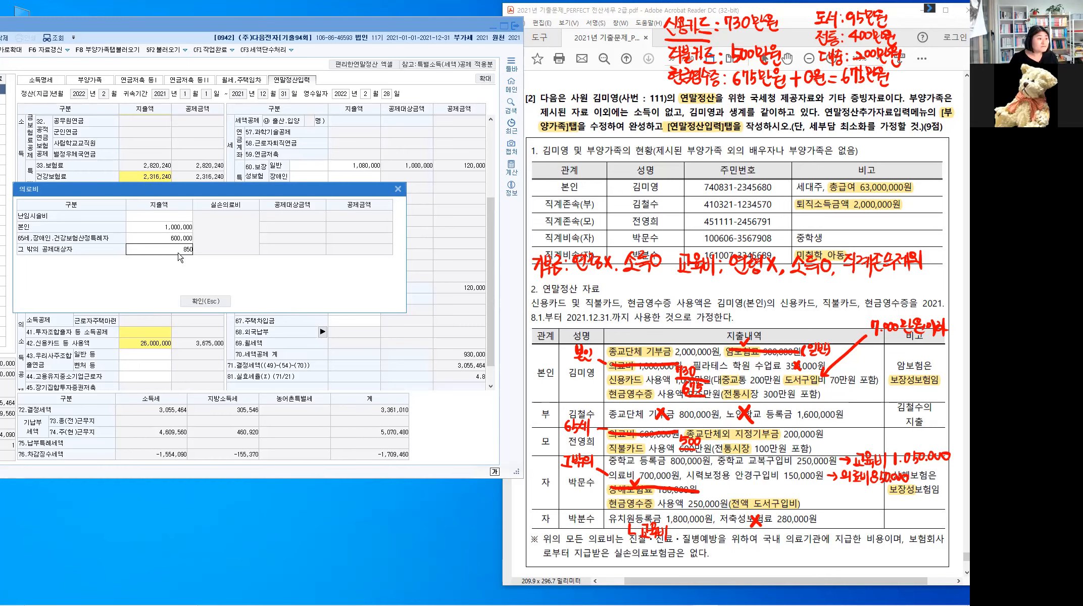
{"action": "type", "text": "000"}
{"action": "key", "text": "Return"}
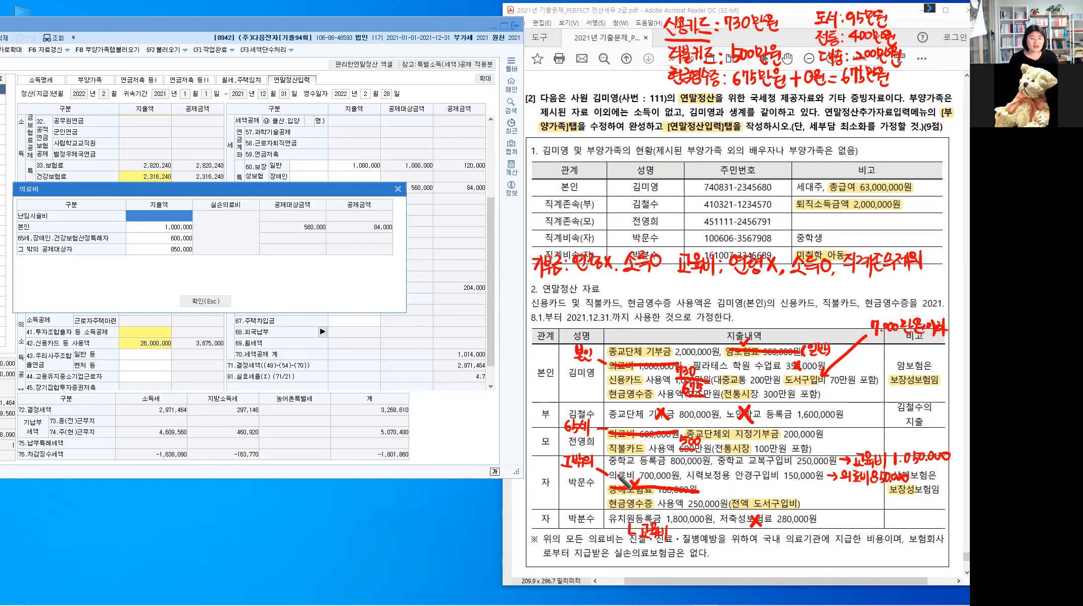
{"action": "left_click_drag", "start_coordinate": [616, 474], "coordinate": [819, 477]}
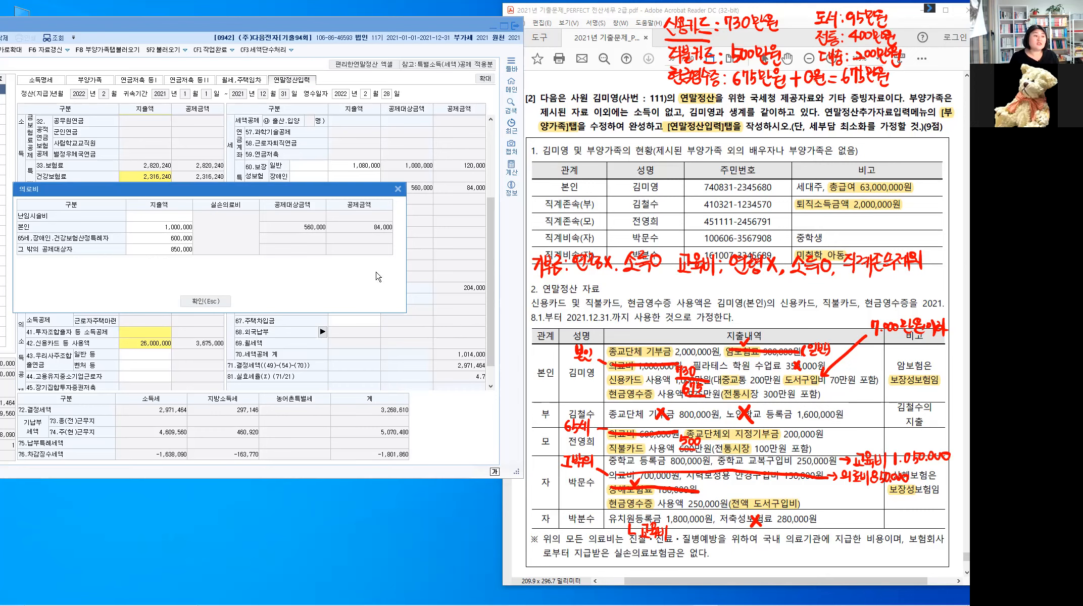
{"action": "left_click", "coordinate": [215, 304]}
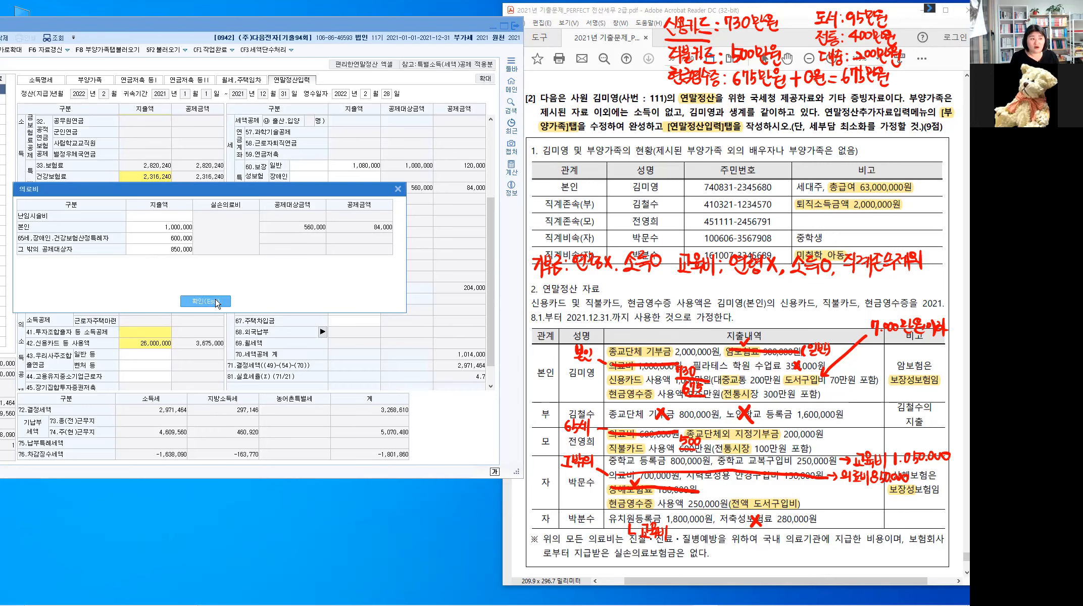
{"action": "key", "text": "Escape"}
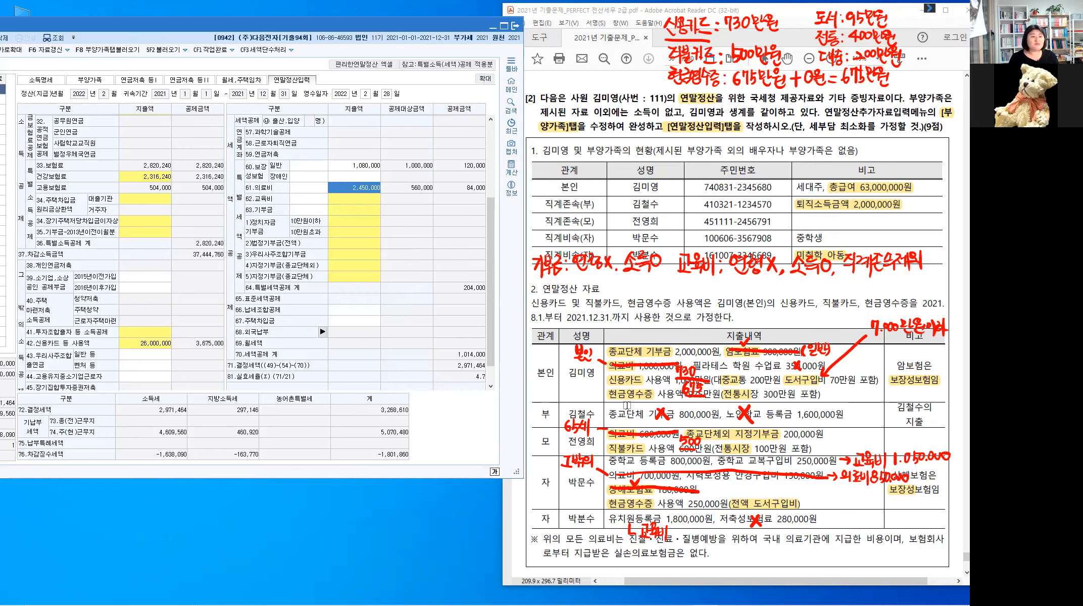
Step: Open the item 62 교육비 details and enter 1,050,000 as the 초중고 education expense
{"action": "left_click", "coordinate": [363, 202]}
{"action": "key", "text": "Return"}
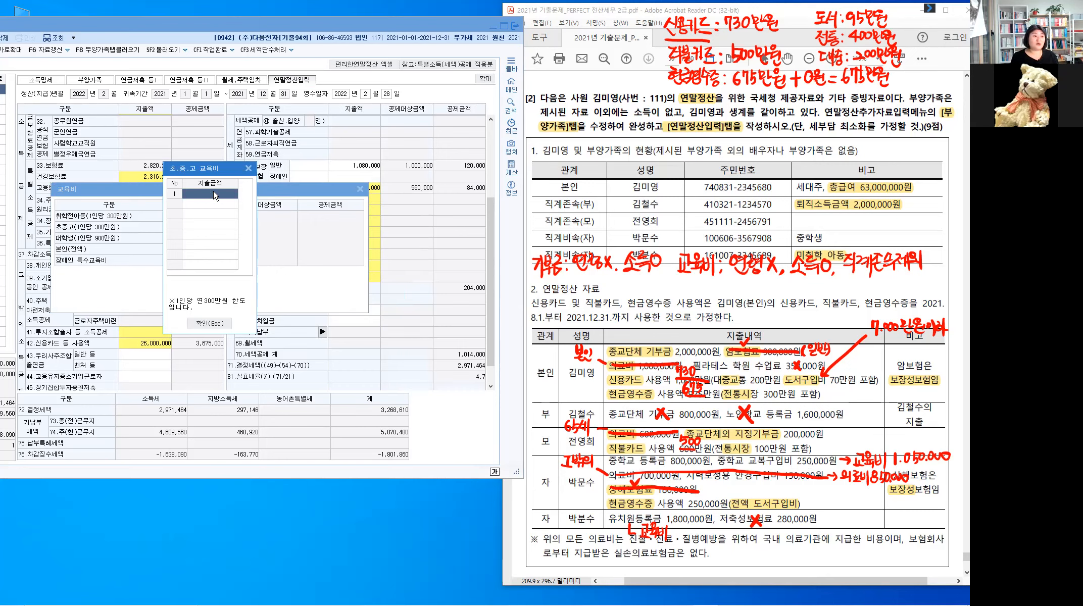
{"action": "type", "text": "1,05"}
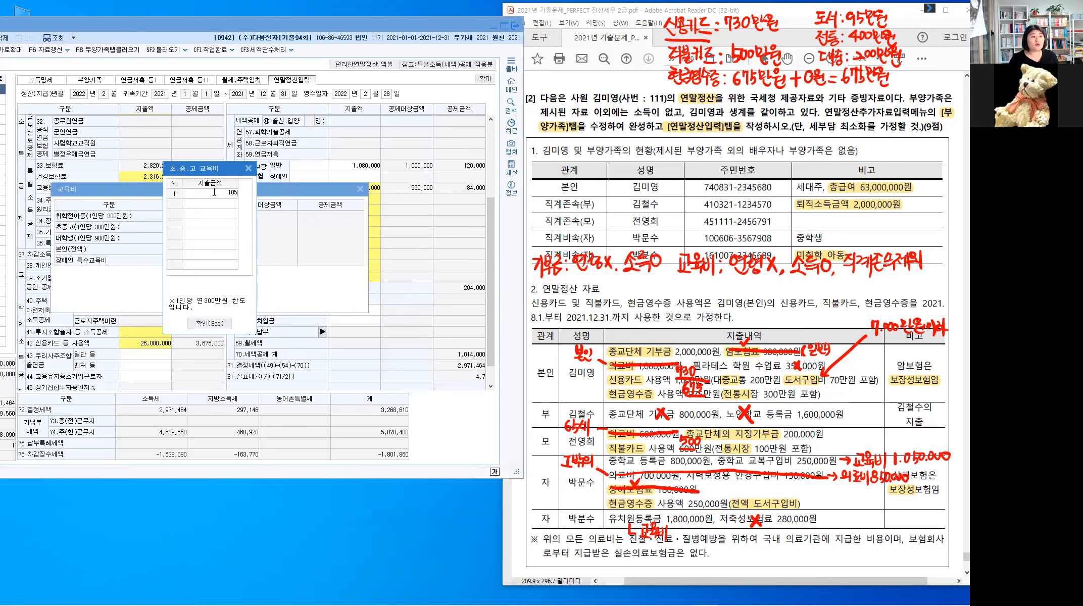
{"action": "type", "text": "0,000"}
{"action": "key", "text": "Return"}
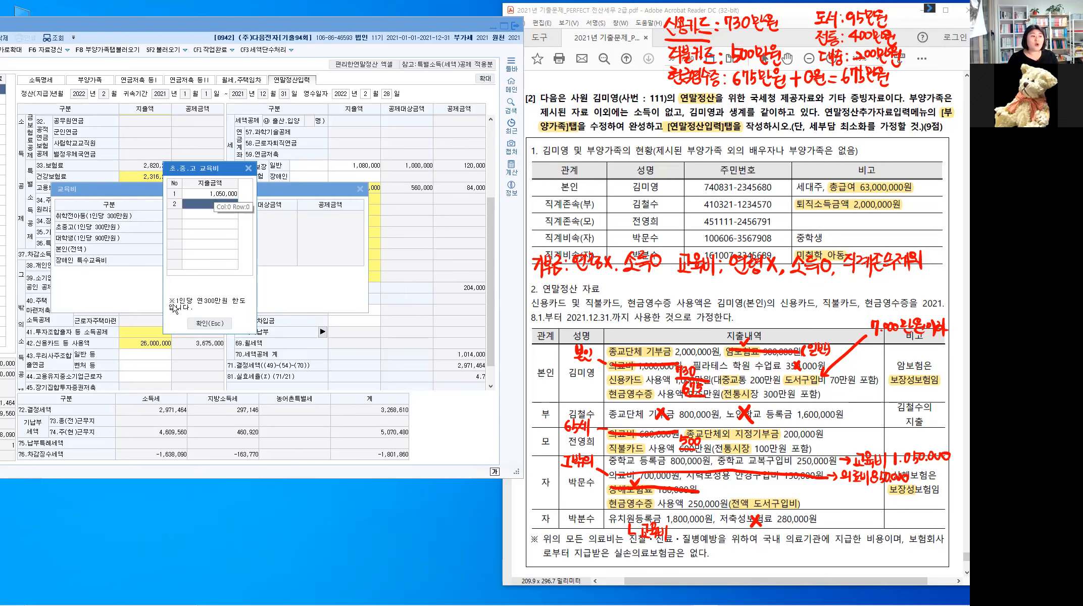
{"action": "left_click", "coordinate": [214, 328]}
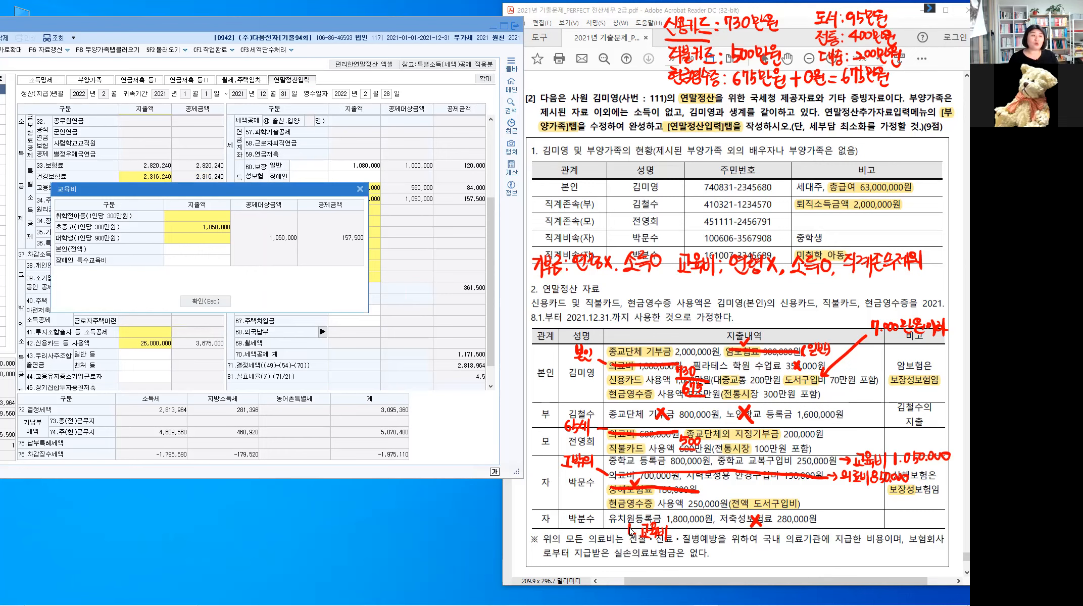
Step: Enter 1,800,000 for 취학전아동, confirm the 교육비 details, and strike through the kindergarten and middle school expenses in the problem
{"action": "left_click", "coordinate": [211, 220]}
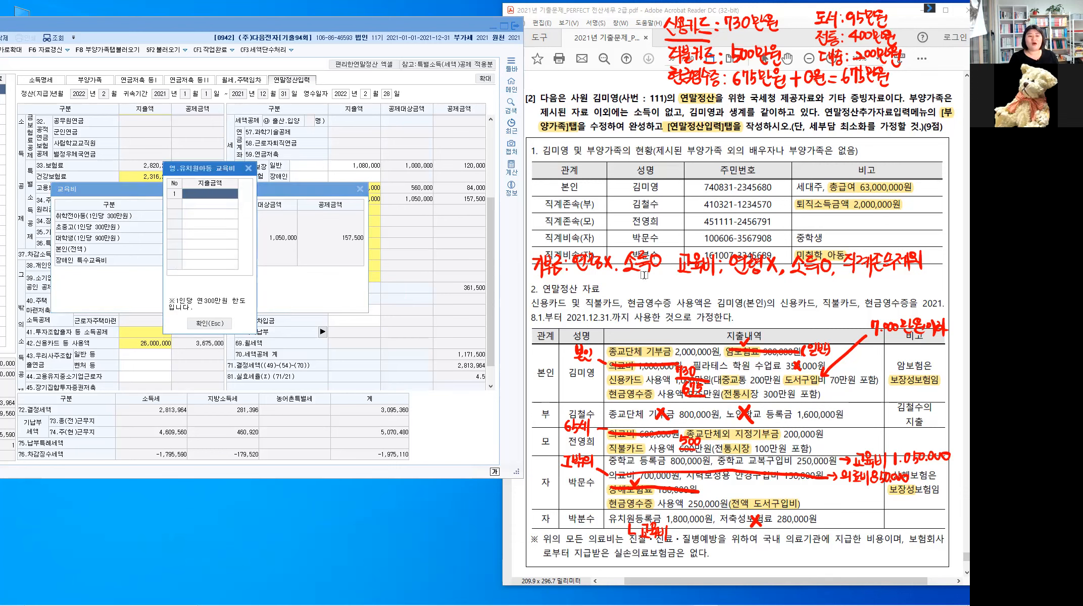
{"action": "type", "text": "1,8"}
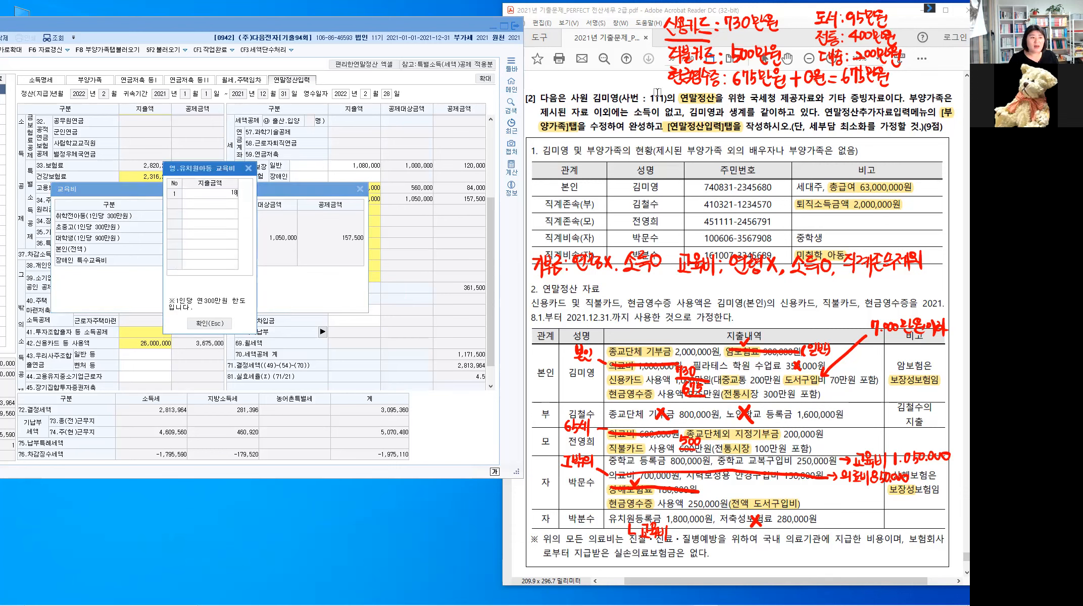
{"action": "type", "text": "00,000"}
{"action": "key", "text": "Return"}
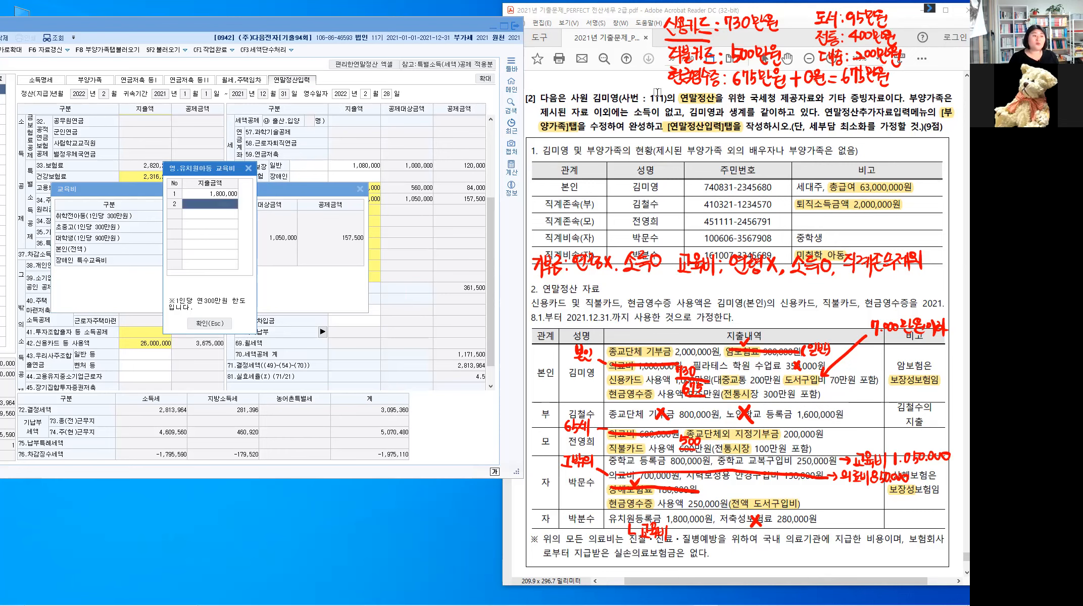
{"action": "left_click", "coordinate": [210, 323]}
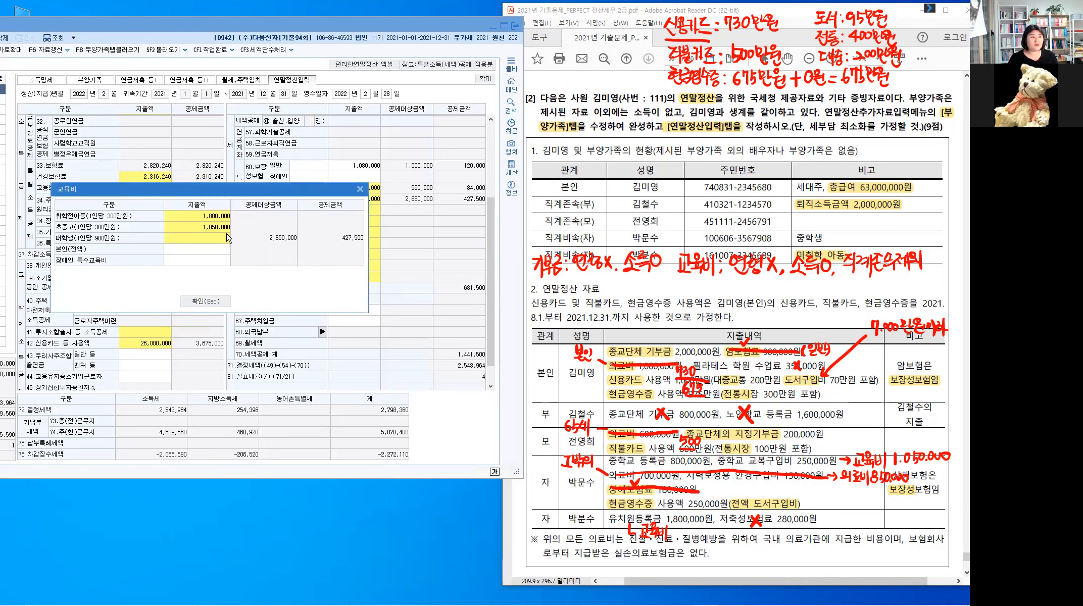
{"action": "left_click", "coordinate": [206, 301]}
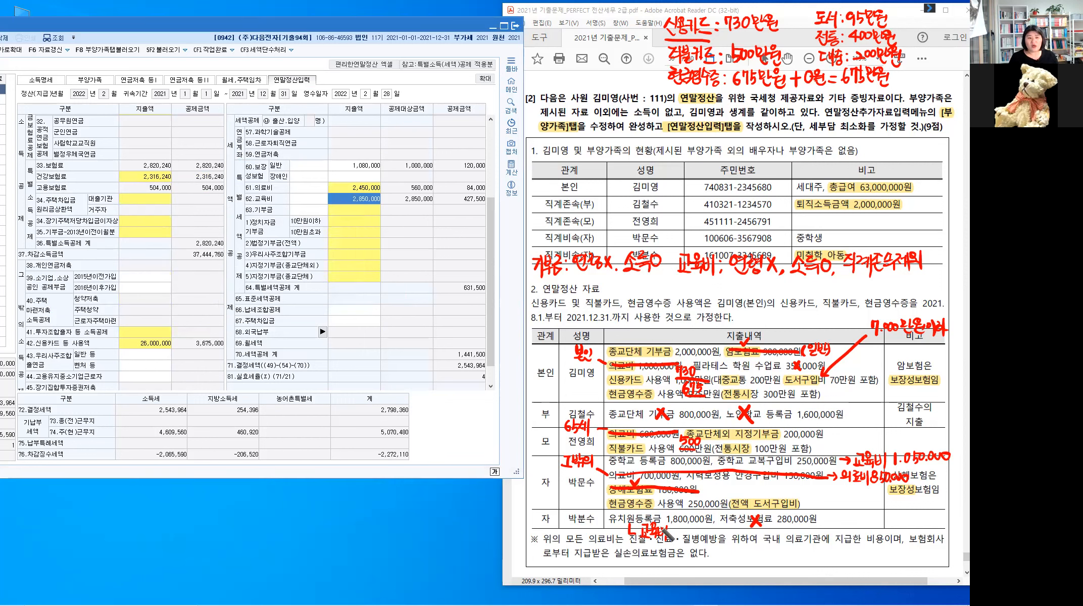
{"action": "left_click_drag", "start_coordinate": [611, 519], "coordinate": [704, 516]}
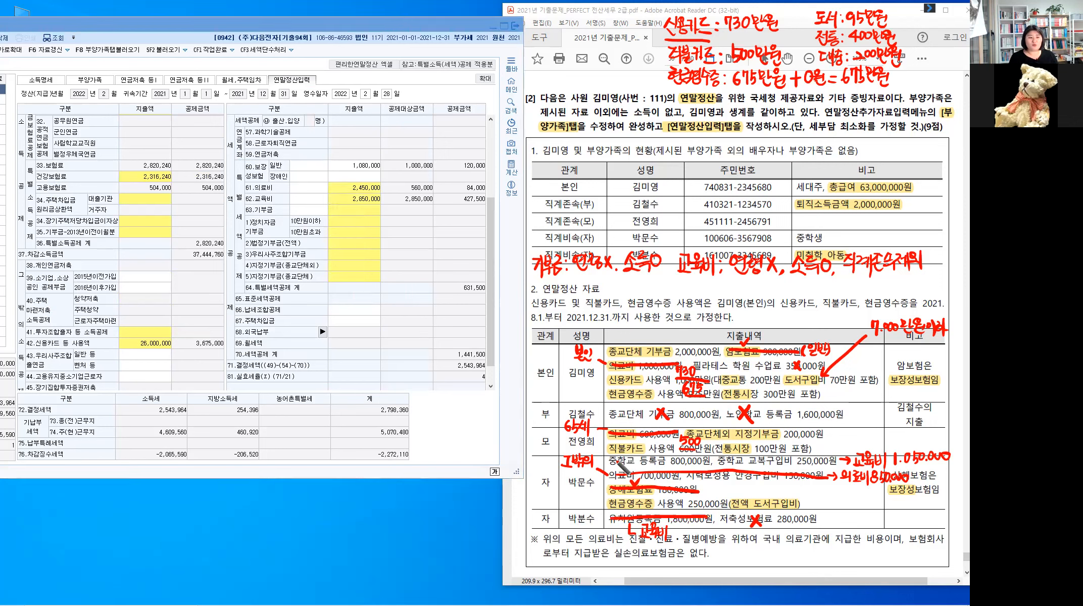
{"action": "left_click_drag", "start_coordinate": [801, 467], "coordinate": [836, 462]}
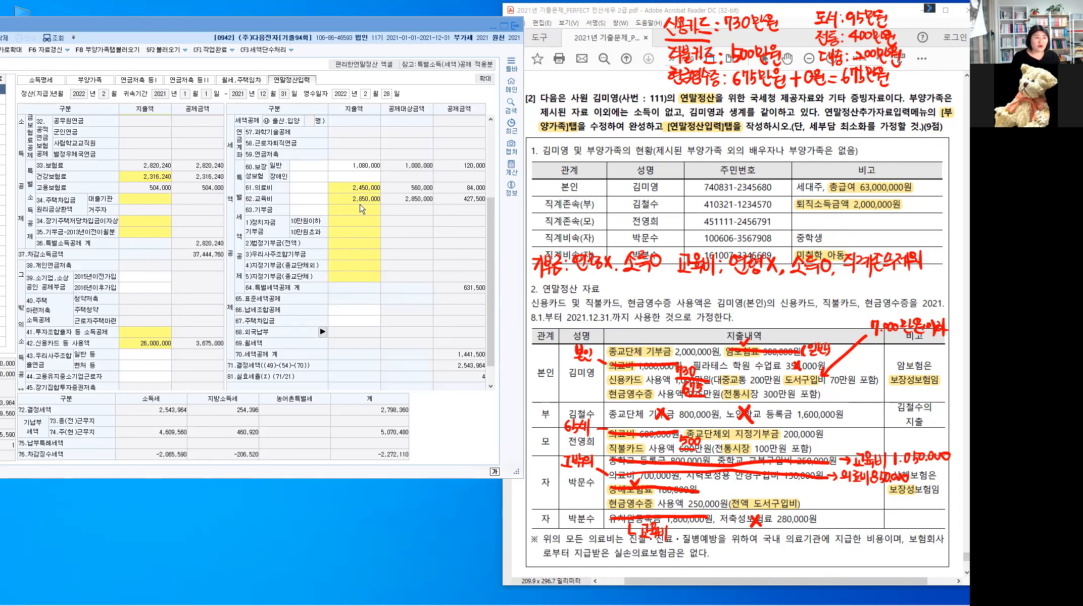
Step: Open the 기부금 details and enter 2,000,000 as the 지출액 for 종교단체 당해기부금
{"action": "left_click", "coordinate": [353, 250]}
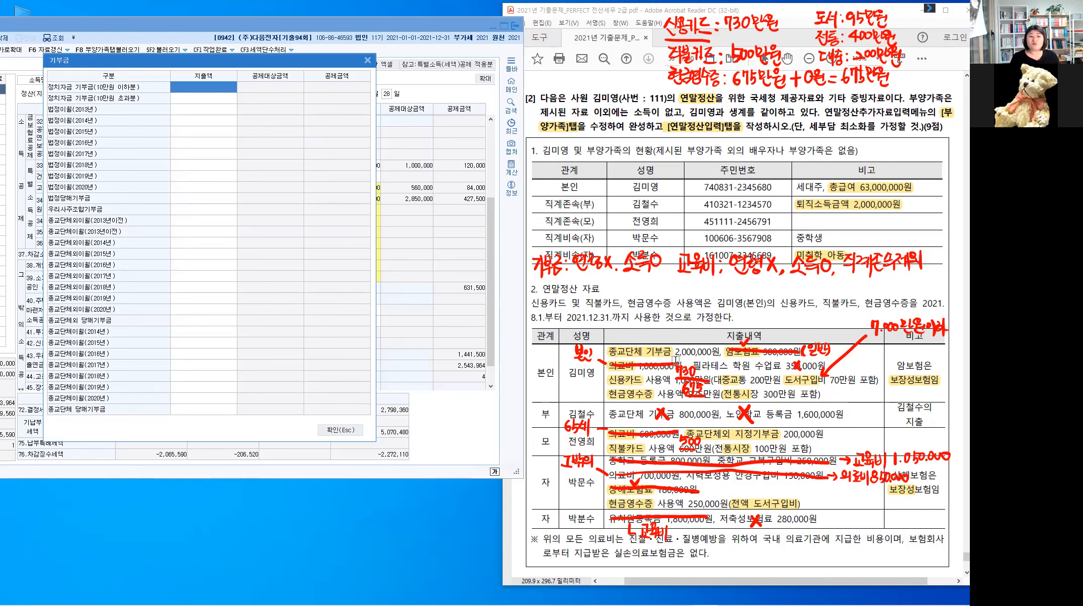
{"action": "key", "text": "ctrl"}
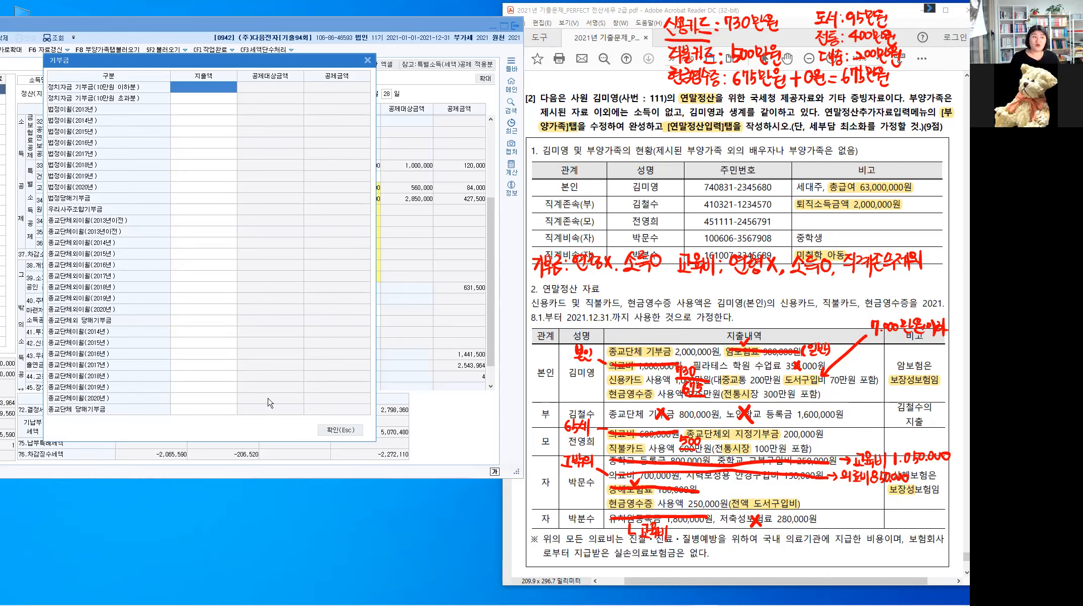
{"action": "left_click", "coordinate": [203, 412]}
{"action": "left_click", "coordinate": [202, 410]}
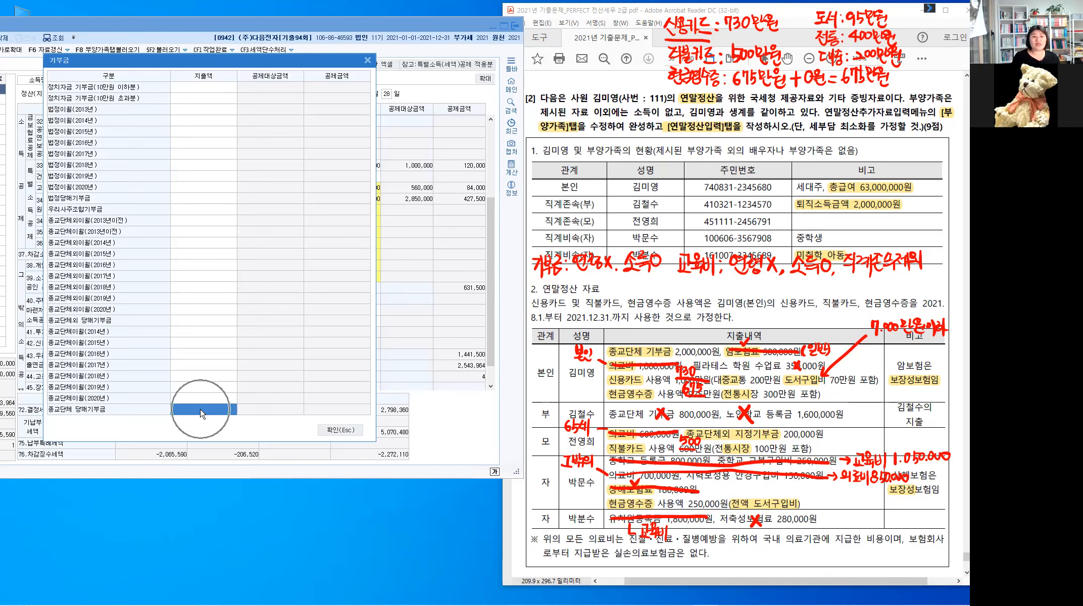
{"action": "type", "text": "2,000"}
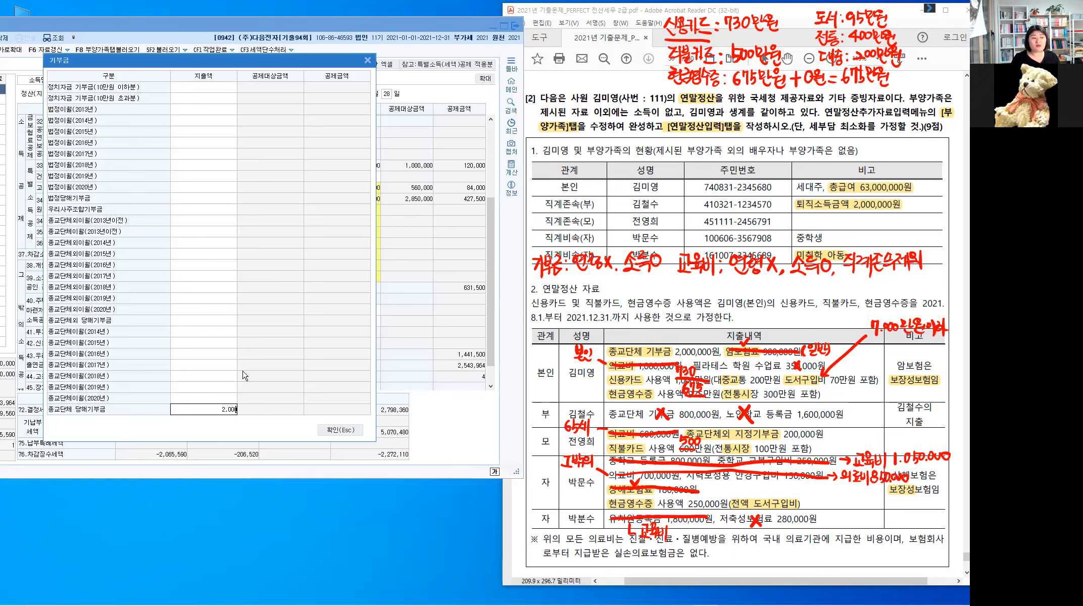
{"action": "type", "text": ",000"}
{"action": "key", "text": "Return"}
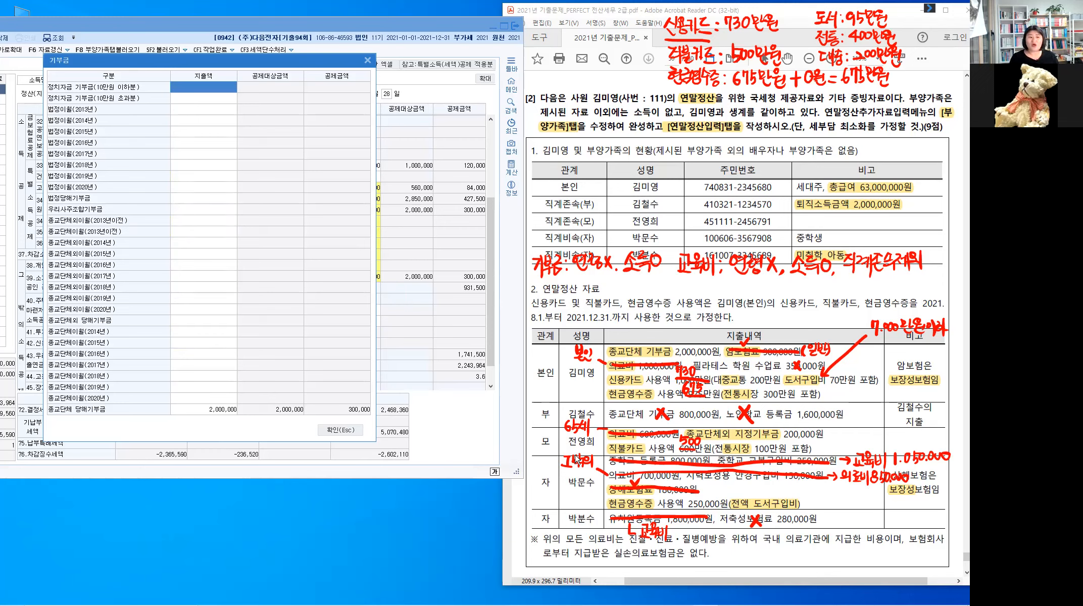
Step: Enter 200,000 as the 지출액 for 종교단체외 당해기부금 in the 기부금 details
{"action": "key", "text": "ctrl"}
{"action": "key", "text": "ctrl"}
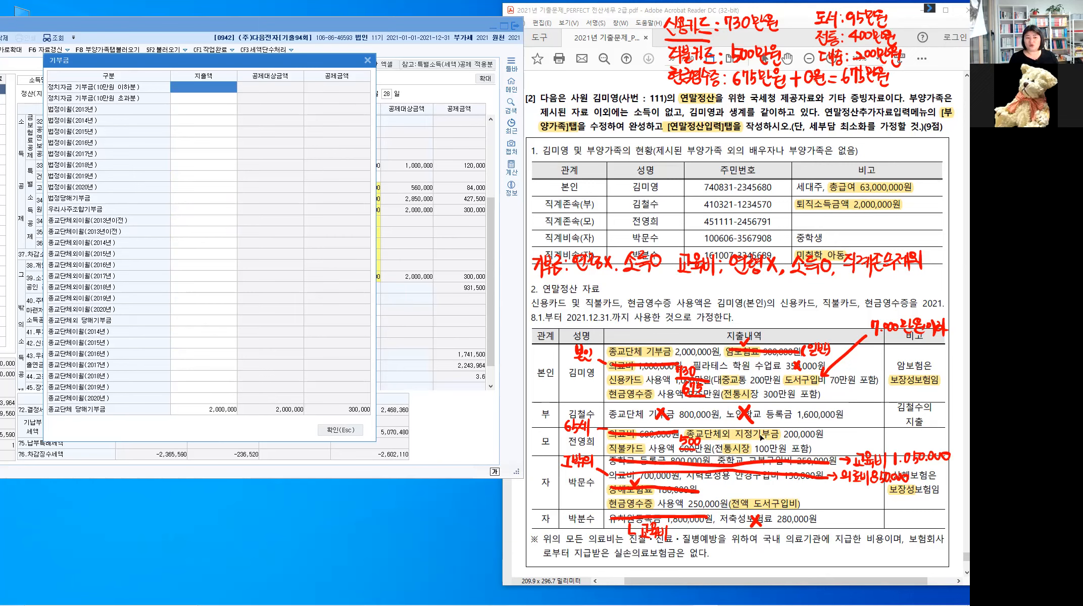
{"action": "key", "text": "ctrl"}
{"action": "key", "text": "ctrl"}
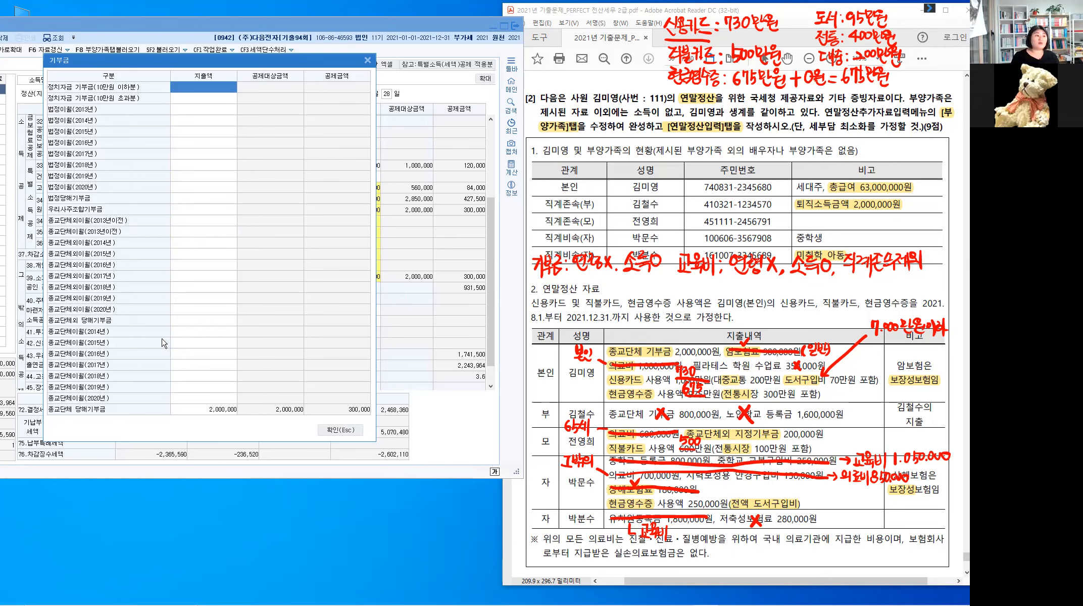
{"action": "key", "text": "ctrl"}
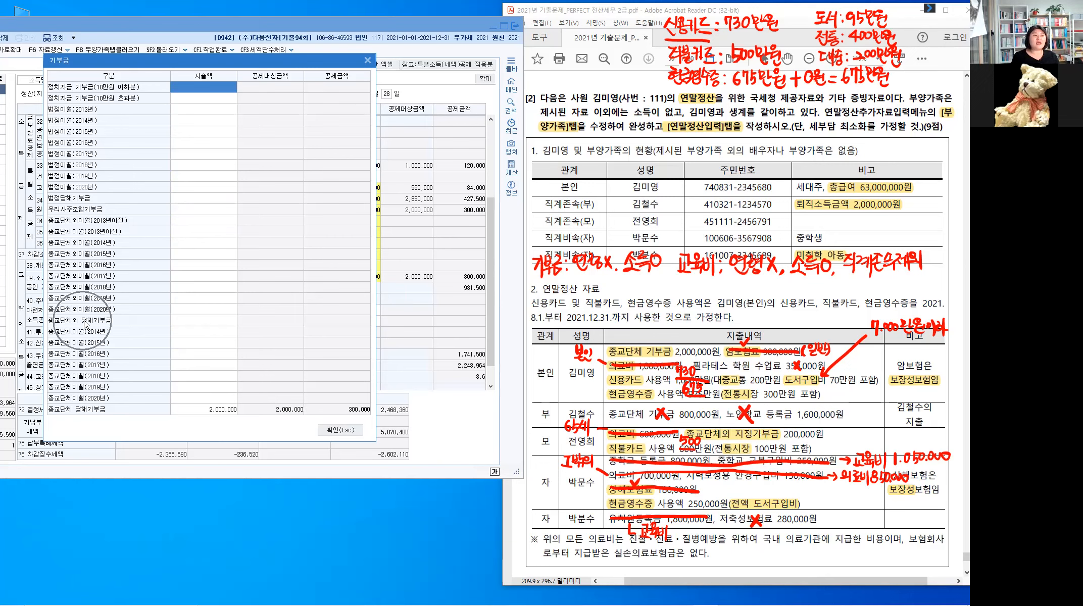
{"action": "left_click", "coordinate": [197, 325]}
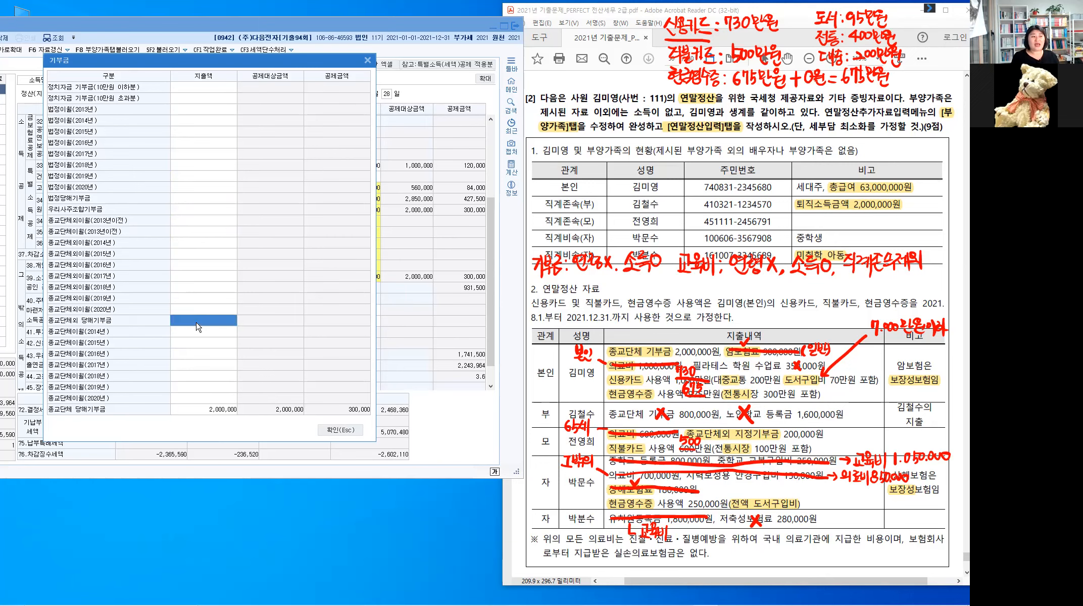
{"action": "key", "text": "ctrl"}
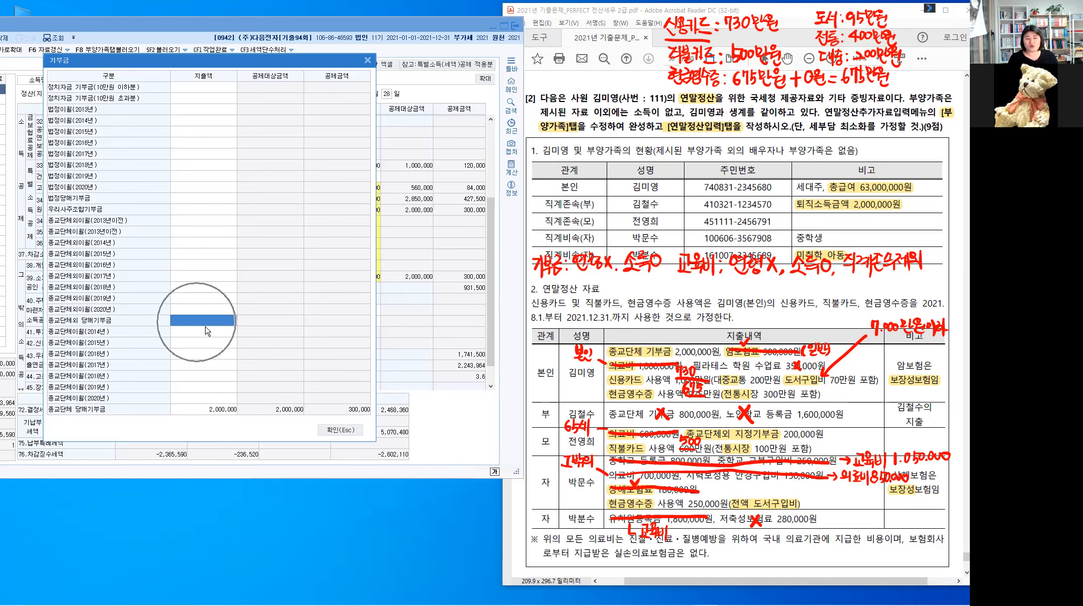
{"action": "type", "text": "200"}
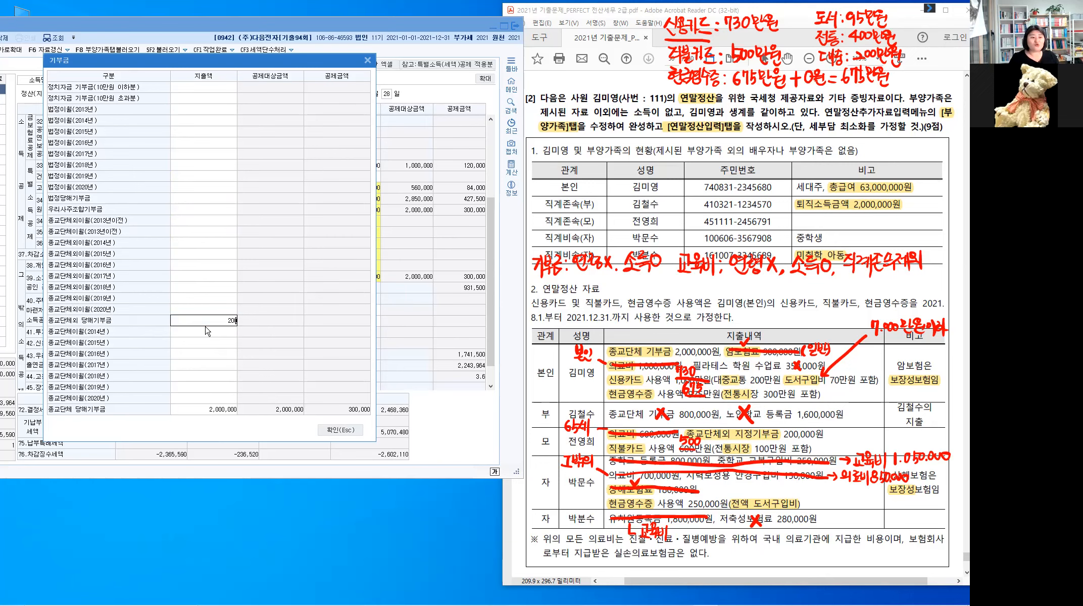
{"action": "type", "text": ",000"}
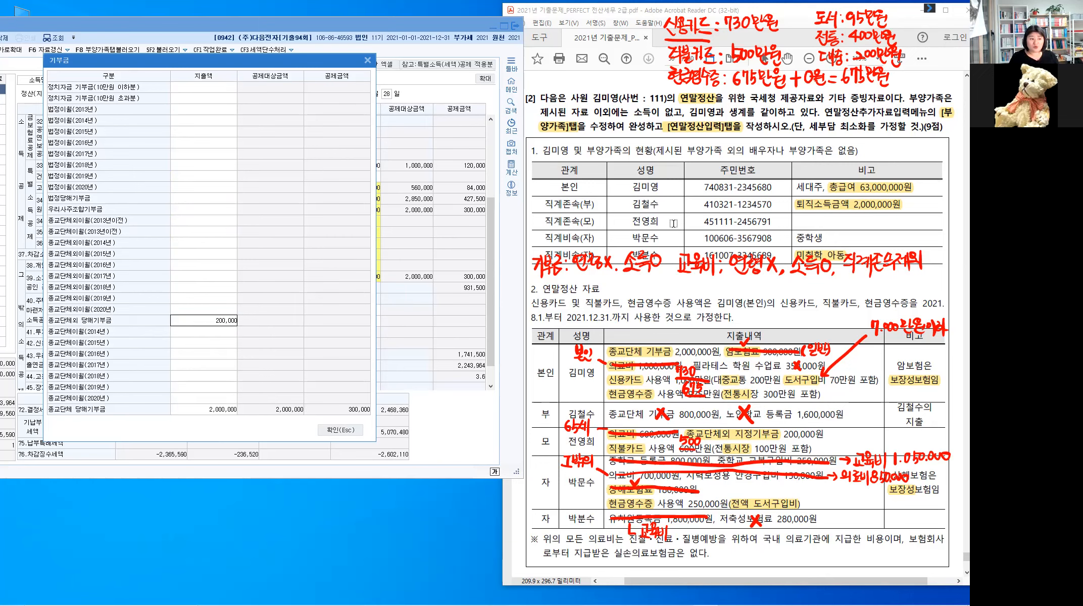
{"action": "key", "text": "Return"}
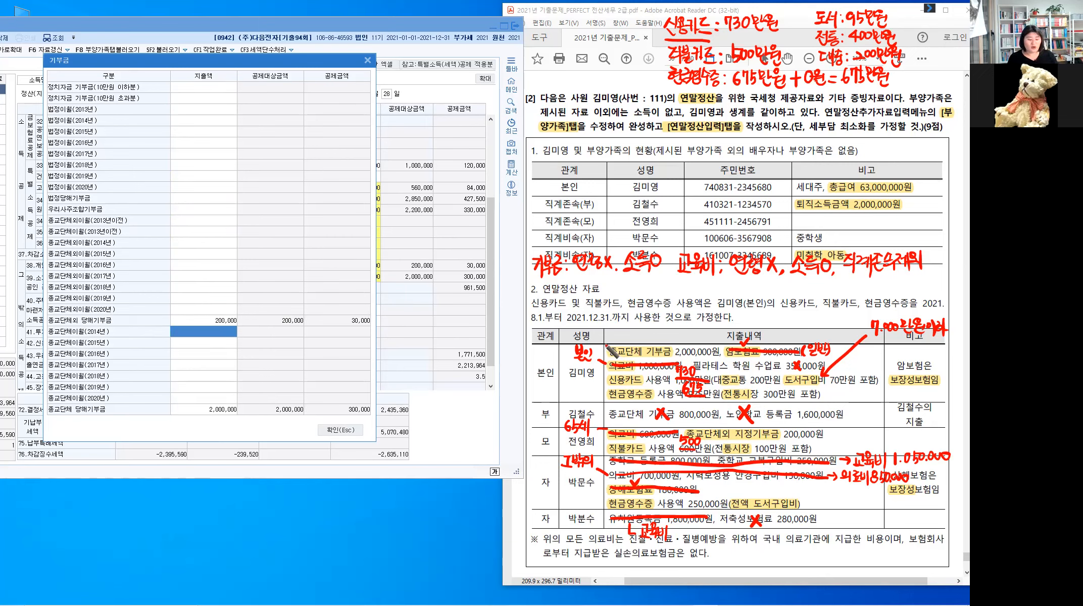
Step: Strike through 종교단체 기부금 and 종교단체외 지정기부금 in the problem, confirm the 기부금 details, and clear the pen marks
{"action": "left_click", "coordinate": [658, 430]}
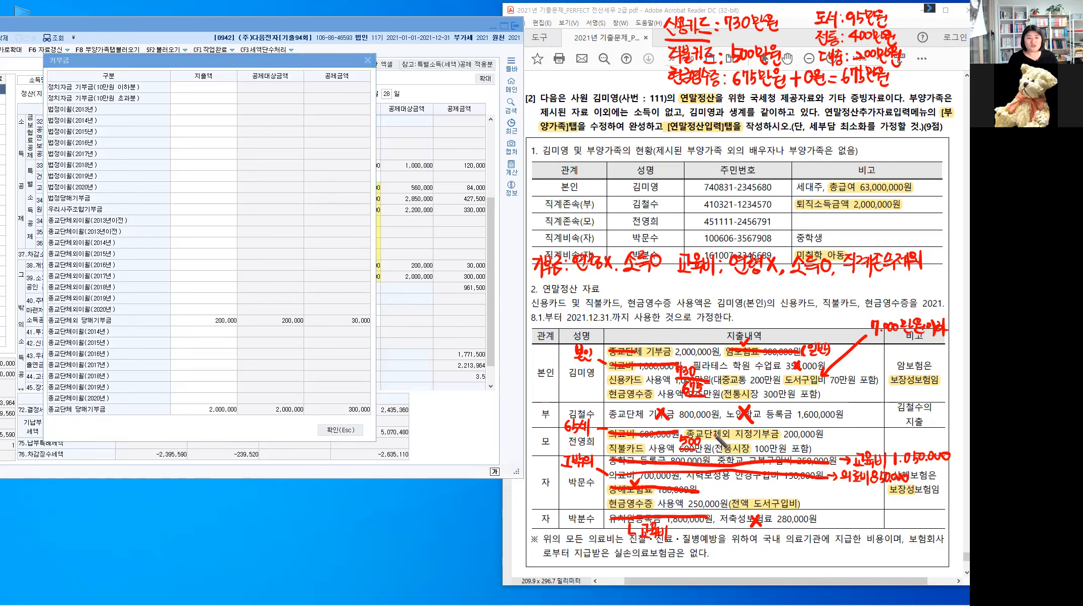
{"action": "left_click_drag", "start_coordinate": [687, 435], "coordinate": [733, 437]}
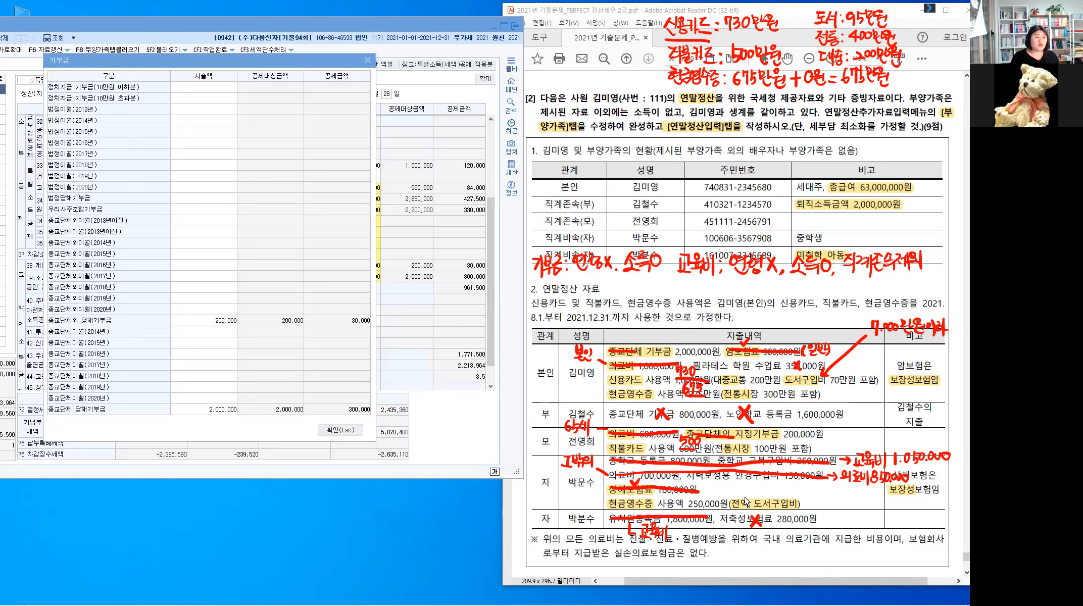
{"action": "left_click", "coordinate": [347, 429]}
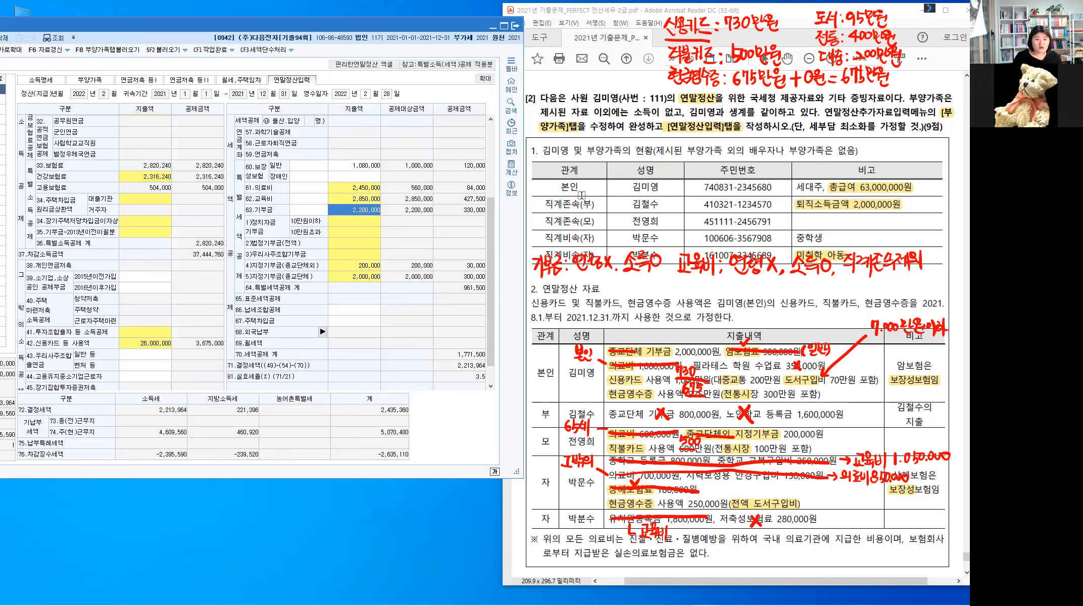
{"action": "key", "text": "Escape"}
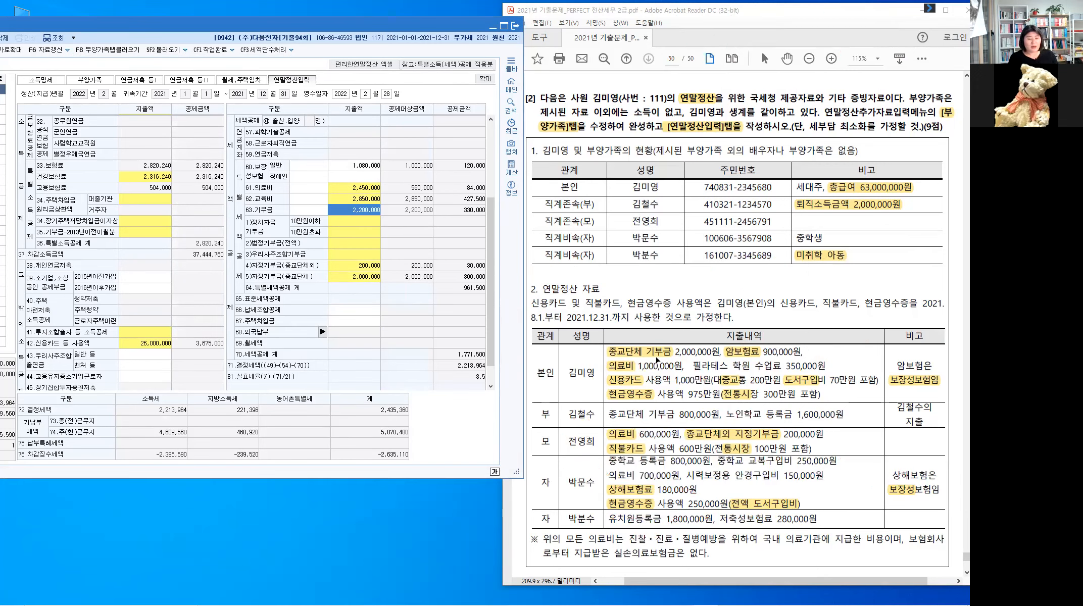
Step: Circle the 기부금, 암보험료, 의료비, card usage and 등록금 items in the problem's 지출내역 and erase the circles
{"action": "key", "text": "alt+1"}
{"action": "left_click_drag", "start_coordinate": [658, 341], "coordinate": [656, 356]}
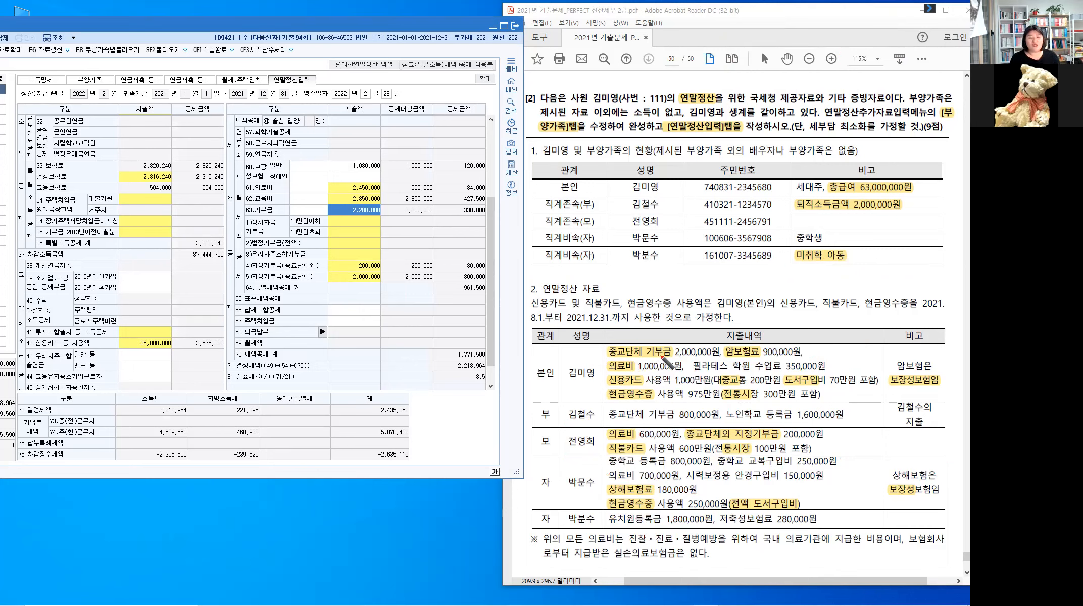
{"action": "left_click_drag", "start_coordinate": [752, 343], "coordinate": [750, 342]}
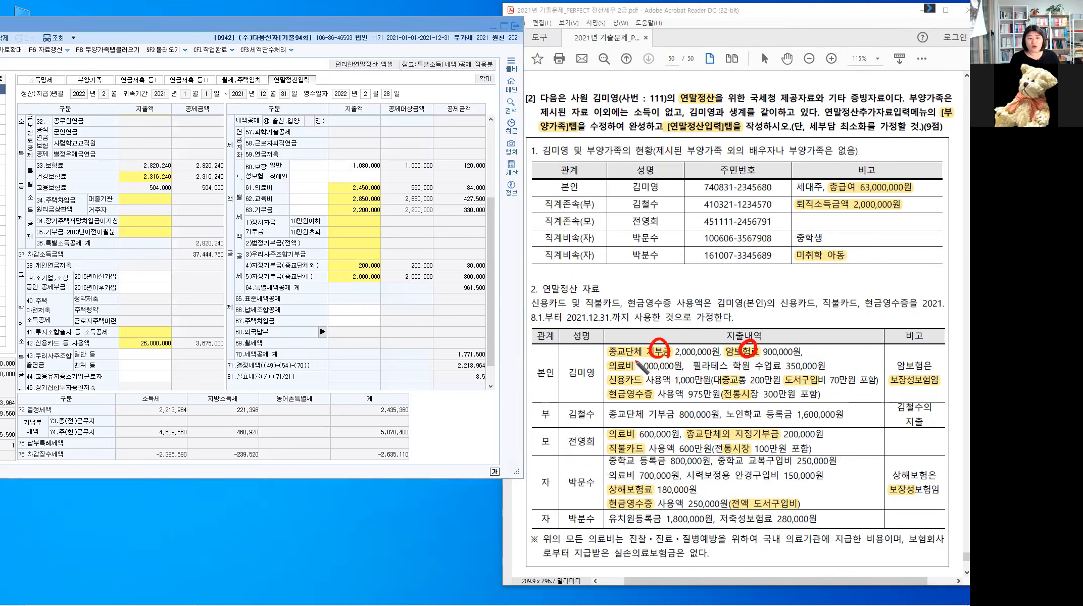
{"action": "left_click_drag", "start_coordinate": [626, 358], "coordinate": [644, 403]}
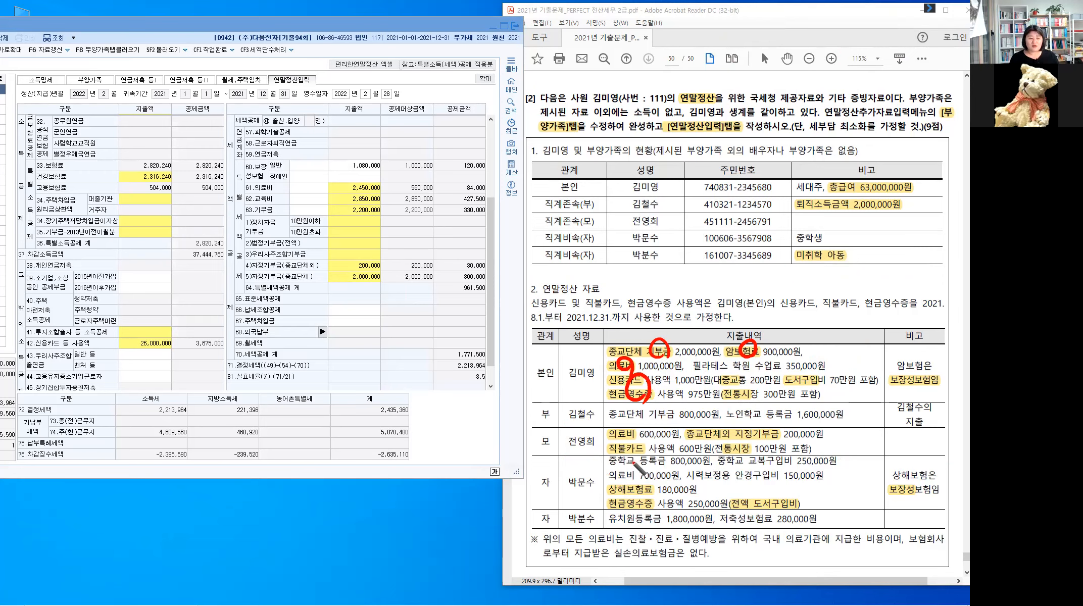
{"action": "left_click_drag", "start_coordinate": [645, 460], "coordinate": [645, 462]}
{"action": "left_click_drag", "start_coordinate": [648, 523], "coordinate": [650, 517]}
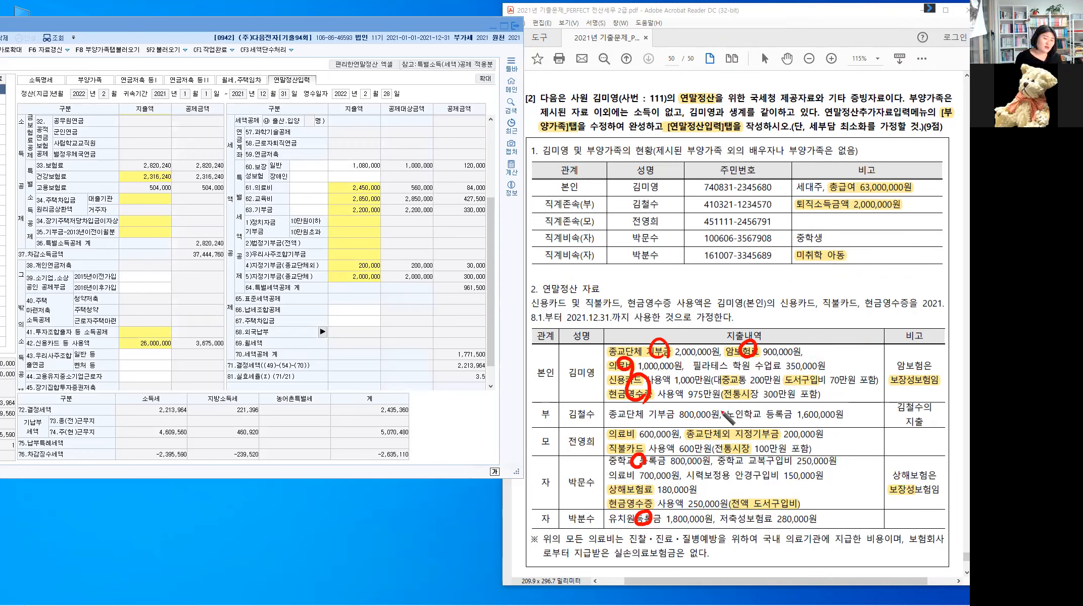
{"action": "key", "text": "e"}
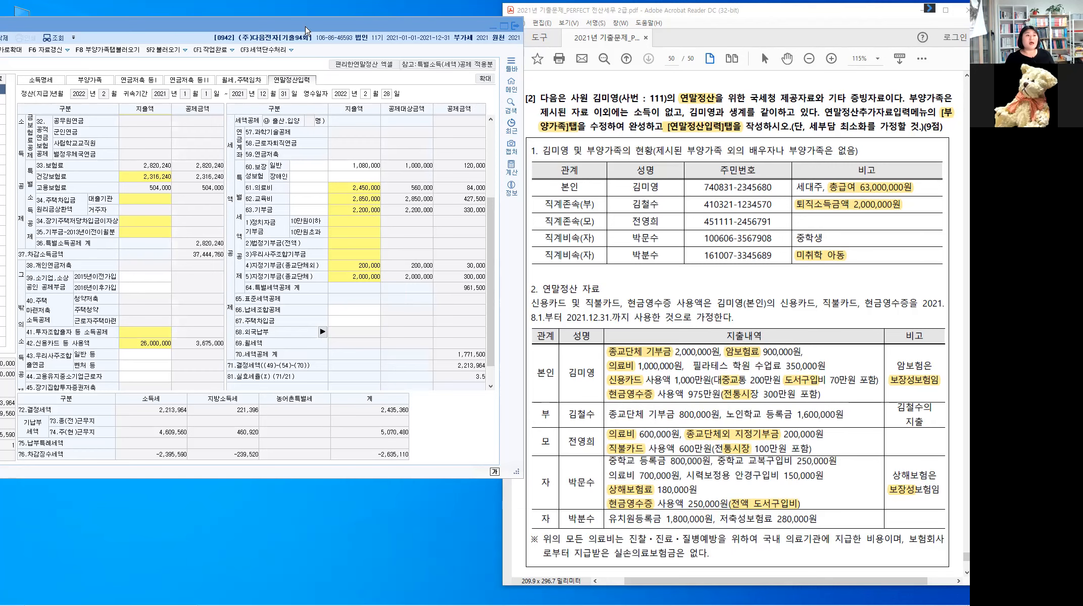
Step: Reposition the 연말정산추가자료입력 window beside the problem PDF and show its 부양가족 data
{"action": "left_click_drag", "start_coordinate": [308, 25], "coordinate": [506, 26]}
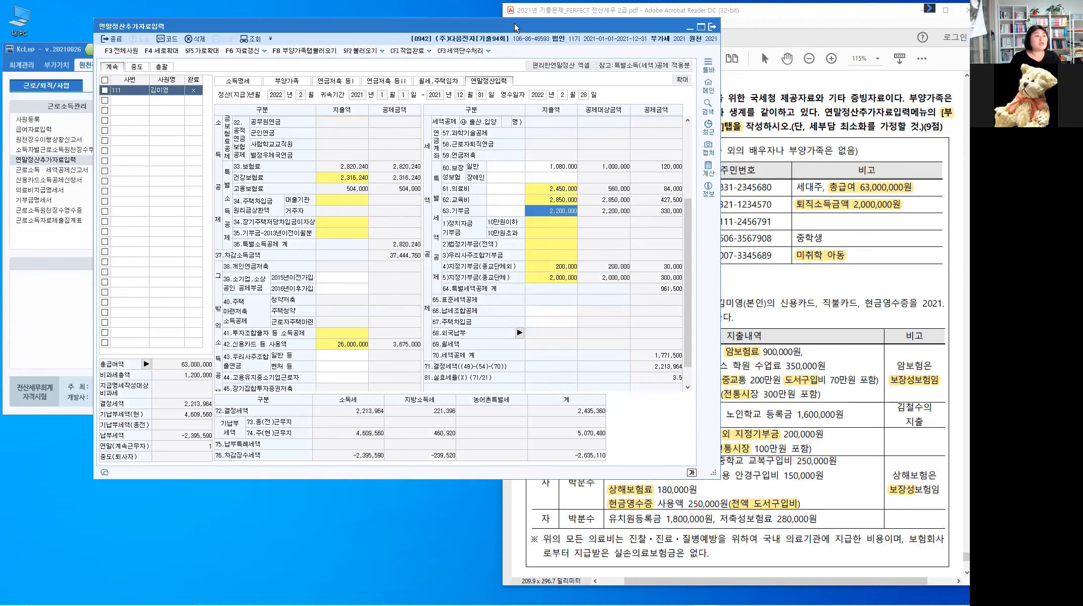
{"action": "left_click_drag", "start_coordinate": [515, 28], "coordinate": [425, 31]}
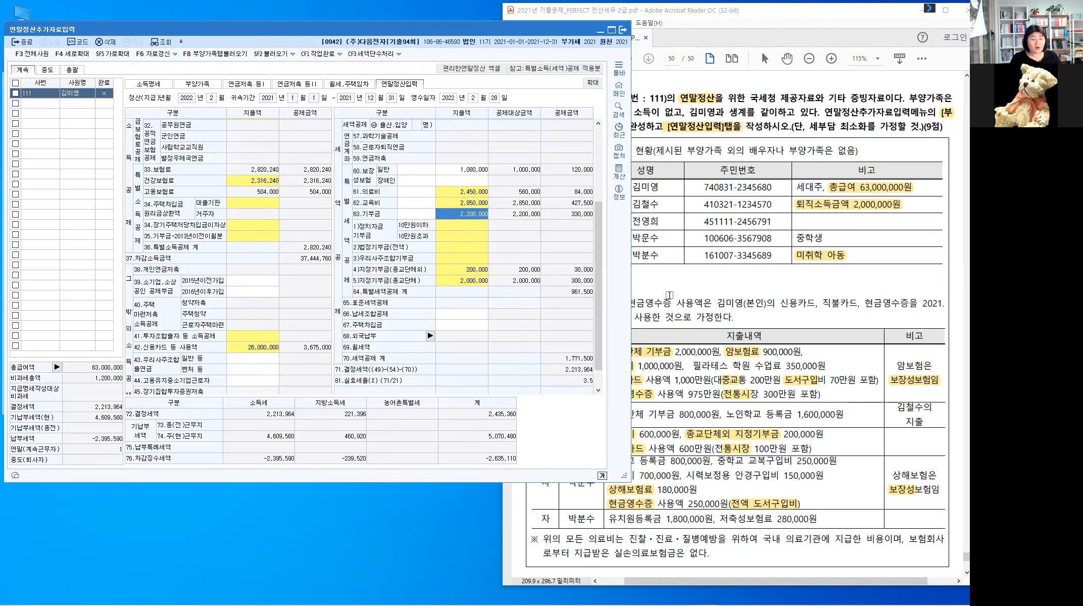
{"action": "left_click", "coordinate": [669, 296]}
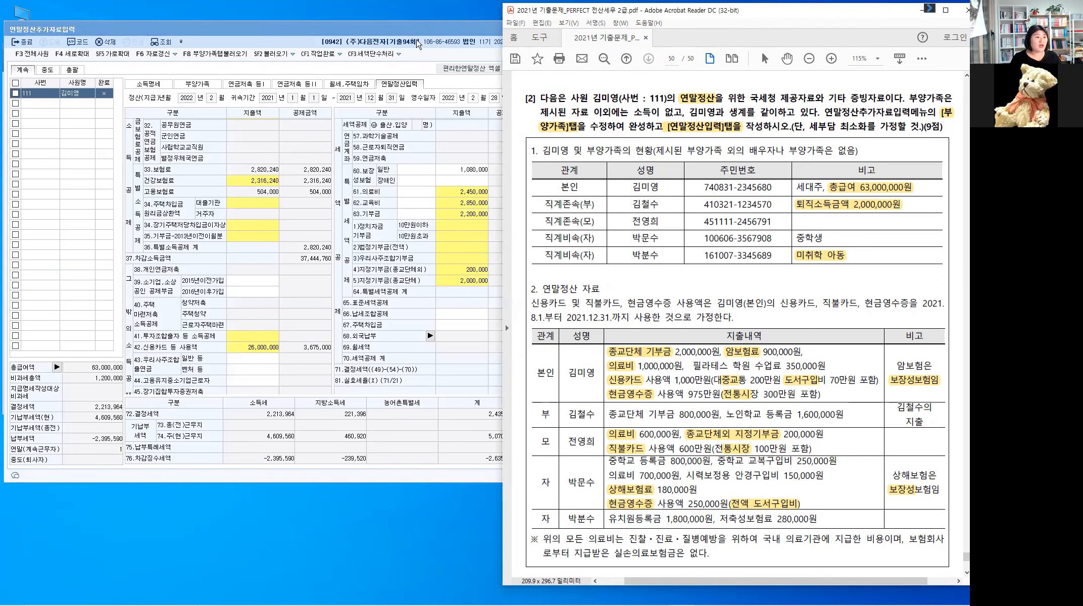
{"action": "left_click", "coordinate": [388, 28]}
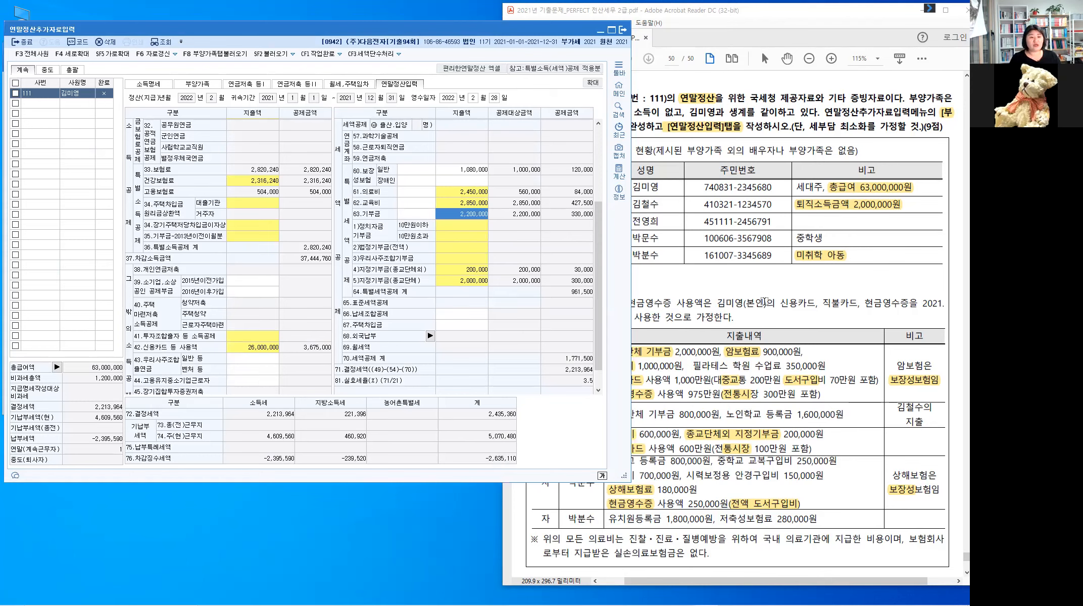
{"action": "left_click", "coordinate": [763, 303]}
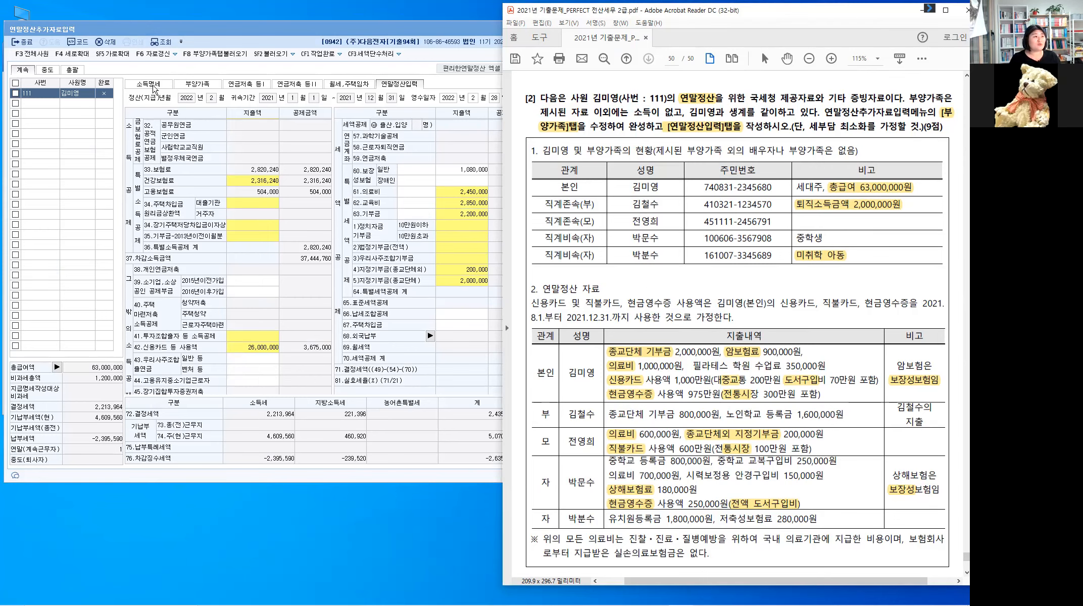
{"action": "left_click", "coordinate": [197, 85]}
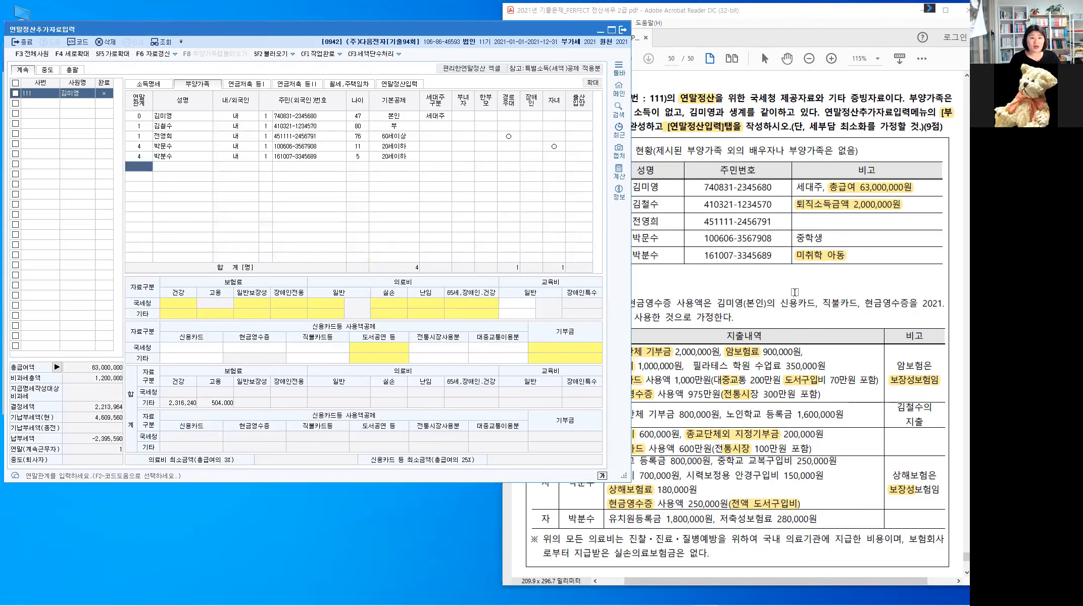
{"action": "left_click", "coordinate": [794, 292]}
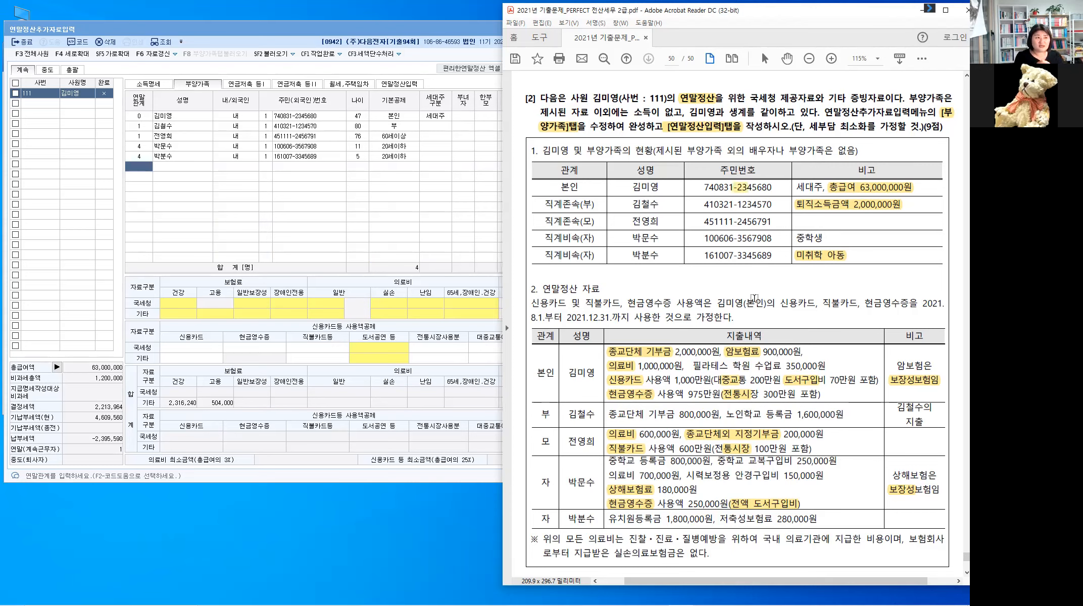
Step: Mark the gender digit in the 주민번호 column and write "1 남자" and "2 여자" below it
{"action": "key", "text": "alt"}
{"action": "left_click_drag", "start_coordinate": [292, 121], "coordinate": [304, 121]}
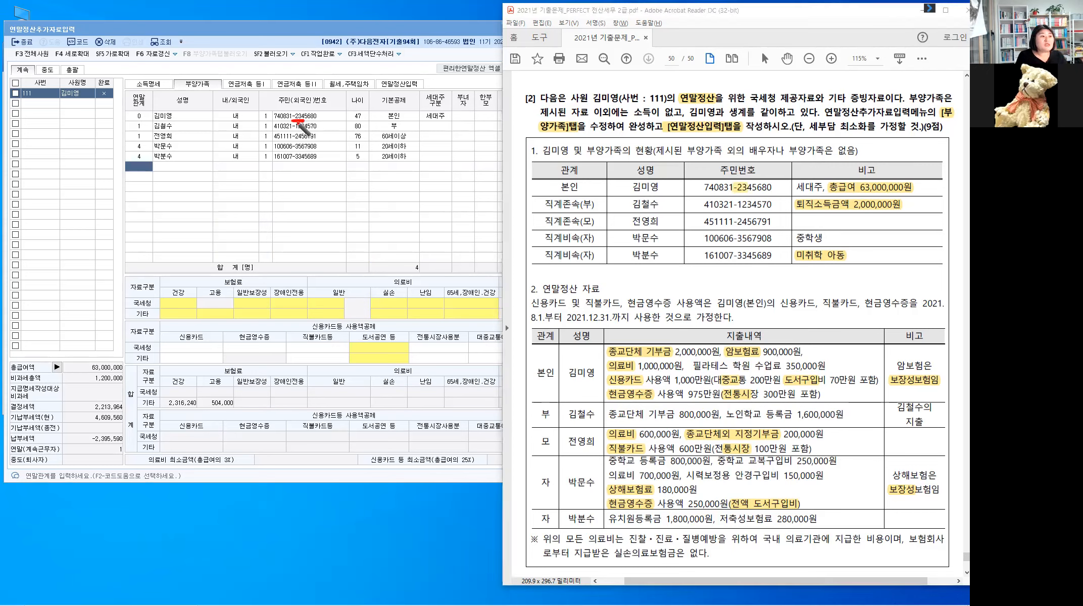
{"action": "left_click_drag", "start_coordinate": [299, 196], "coordinate": [301, 210]}
{"action": "left_click_drag", "start_coordinate": [292, 191], "coordinate": [302, 121]}
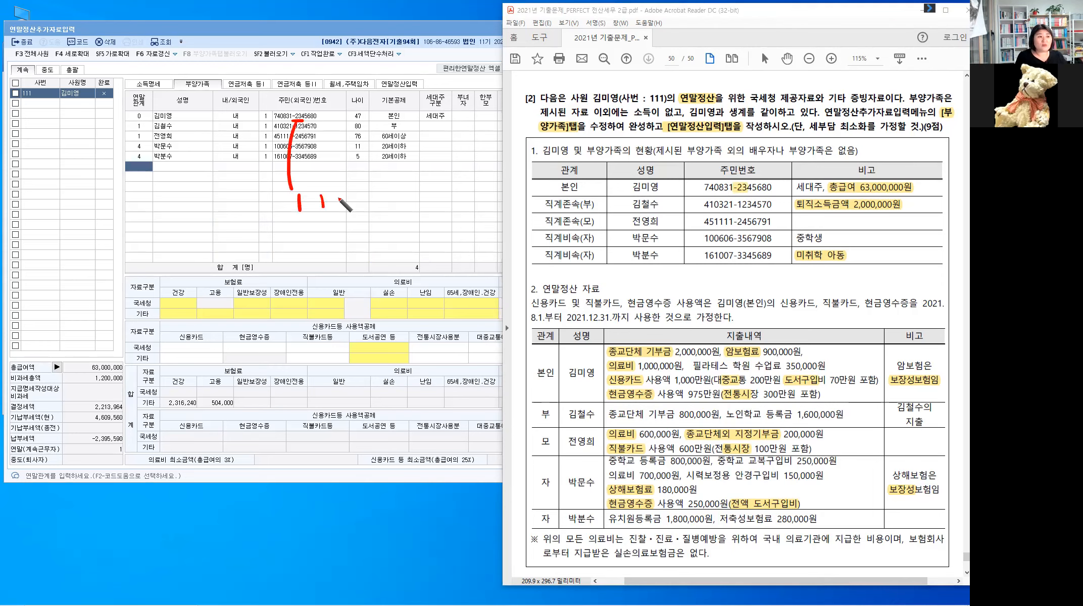
{"action": "left_click_drag", "start_coordinate": [322, 197], "coordinate": [347, 220]}
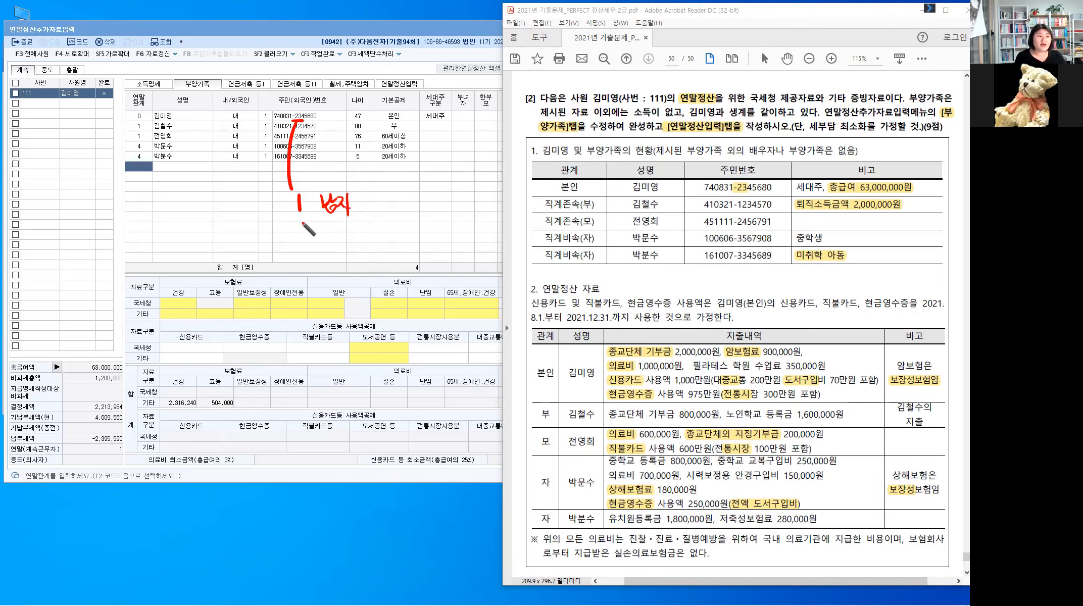
{"action": "mouse_move", "coordinate": [295, 227]}
{"action": "left_mouse_down"}
{"action": "mouse_move", "coordinate": [337, 238]}
{"action": "mouse_move", "coordinate": [346, 226]}
{"action": "mouse_move", "coordinate": [352, 242]}
{"action": "left_mouse_up"}
Step: Add an arrow and "부X. 한부모" to the handwritten "1 남자" note
{"action": "left_click_drag", "start_coordinate": [357, 203], "coordinate": [390, 202]}
{"action": "left_click_drag", "start_coordinate": [400, 191], "coordinate": [400, 201]}
{"action": "left_click_drag", "start_coordinate": [390, 198], "coordinate": [406, 205]}
{"action": "mouse_move", "coordinate": [400, 205]}
{"action": "left_mouse_down"}
{"action": "mouse_move", "coordinate": [400, 217]}
{"action": "mouse_move", "coordinate": [421, 210]}
{"action": "left_mouse_up"}
{"action": "left_click", "coordinate": [428, 208]}
{"action": "mouse_move", "coordinate": [420, 196]}
{"action": "left_mouse_down"}
{"action": "mouse_move", "coordinate": [409, 211]}
{"action": "mouse_move", "coordinate": [447, 189]}
{"action": "left_mouse_up"}
{"action": "left_click_drag", "start_coordinate": [439, 194], "coordinate": [446, 195]}
{"action": "left_click_drag", "start_coordinate": [453, 187], "coordinate": [458, 193]}
{"action": "mouse_move", "coordinate": [443, 202]}
{"action": "left_mouse_down"}
{"action": "mouse_move", "coordinate": [456, 207]}
{"action": "mouse_move", "coordinate": [463, 195]}
{"action": "left_mouse_up"}
{"action": "left_click_drag", "start_coordinate": [471, 186], "coordinate": [470, 194]}
{"action": "left_click_drag", "start_coordinate": [463, 192], "coordinate": [470, 191]}
{"action": "left_click_drag", "start_coordinate": [459, 198], "coordinate": [474, 196]}
{"action": "left_click_drag", "start_coordinate": [467, 198], "coordinate": [467, 208]}
{"action": "left_click_drag", "start_coordinate": [476, 190], "coordinate": [482, 197]}
{"action": "left_click_drag", "start_coordinate": [479, 197], "coordinate": [487, 204]}
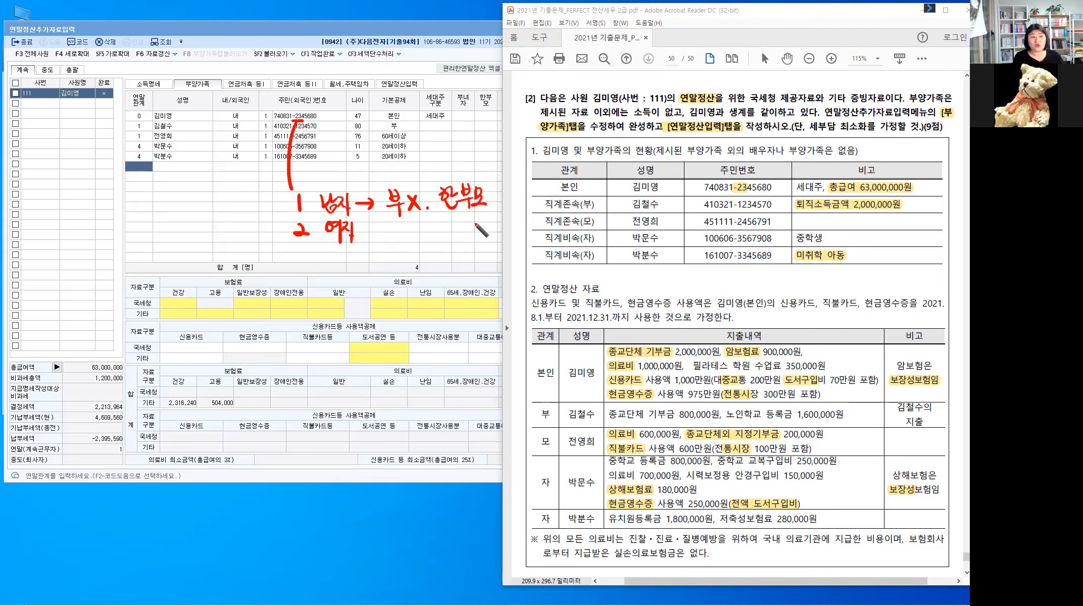
Step: Add an arrow and "부O" to the "2 여자" note, and put an O after 한부모 in the 남자 note
{"action": "left_click_drag", "start_coordinate": [360, 233], "coordinate": [376, 232]}
{"action": "mouse_move", "coordinate": [370, 227]}
{"action": "left_mouse_down"}
{"action": "mouse_move", "coordinate": [372, 238]}
{"action": "mouse_move", "coordinate": [402, 228]}
{"action": "left_mouse_up"}
{"action": "left_click_drag", "start_coordinate": [392, 224], "coordinate": [402, 224]}
{"action": "left_click_drag", "start_coordinate": [392, 229], "coordinate": [402, 227]}
{"action": "left_click_drag", "start_coordinate": [388, 234], "coordinate": [405, 233]}
{"action": "mouse_move", "coordinate": [399, 235]}
{"action": "left_mouse_down"}
{"action": "mouse_move", "coordinate": [401, 244]}
{"action": "mouse_move", "coordinate": [416, 222]}
{"action": "left_mouse_up"}
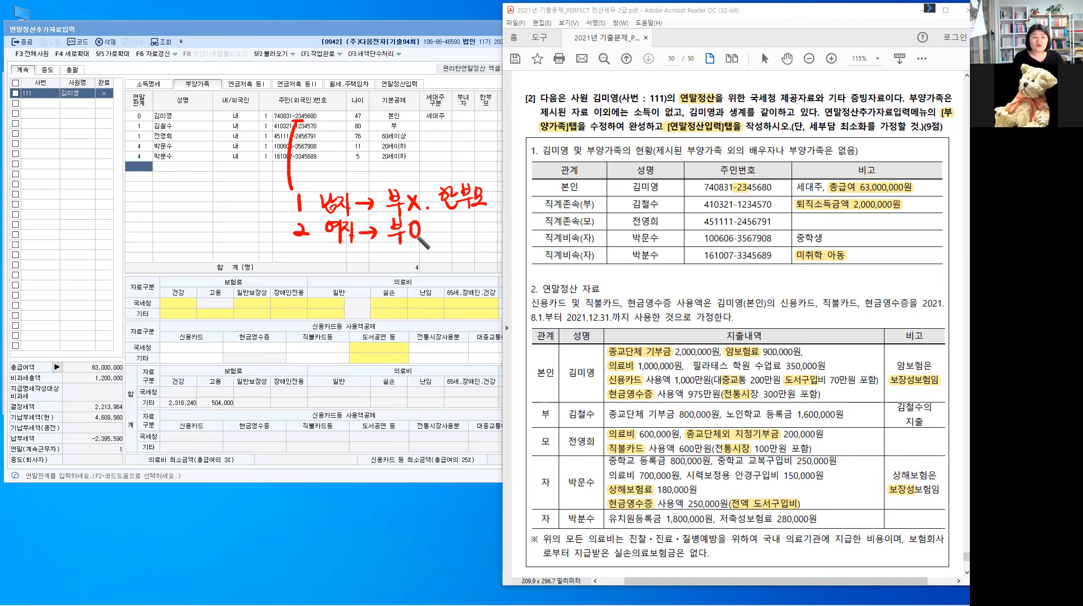
{"action": "left_click_drag", "start_coordinate": [495, 187], "coordinate": [494, 189]}
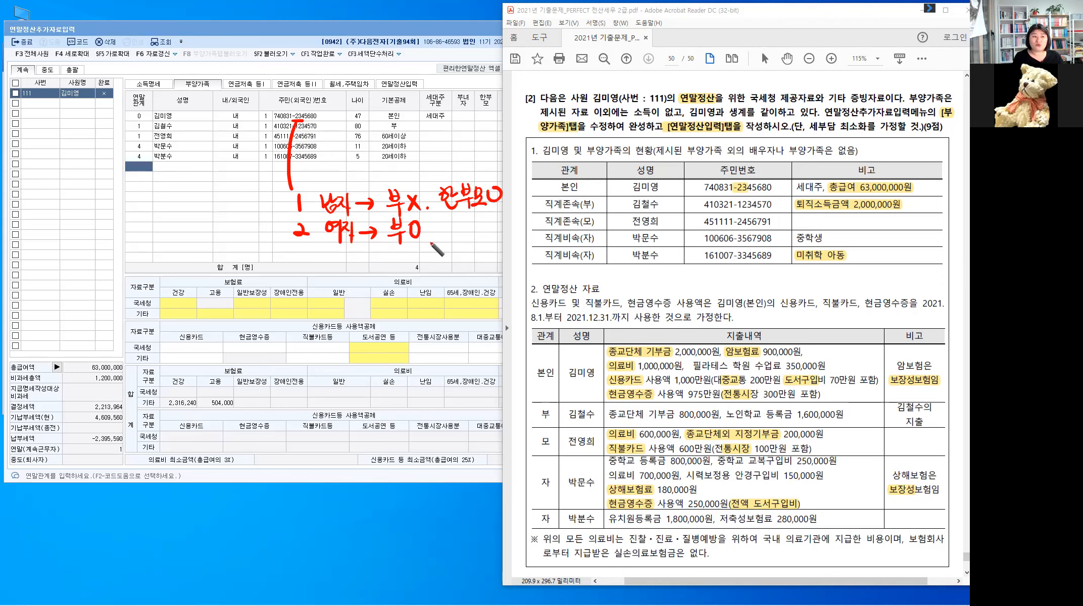
Step: Complete the 여자 note with ", 한부모O" and underline its "부O"
{"action": "left_click_drag", "start_coordinate": [428, 231], "coordinate": [427, 237]}
{"action": "left_click_drag", "start_coordinate": [453, 218], "coordinate": [456, 219]}
{"action": "left_click_drag", "start_coordinate": [448, 224], "coordinate": [459, 222]}
{"action": "left_click_drag", "start_coordinate": [455, 225], "coordinate": [461, 231]}
{"action": "left_click_drag", "start_coordinate": [461, 225], "coordinate": [466, 224]}
{"action": "left_click_drag", "start_coordinate": [452, 231], "coordinate": [470, 227]}
{"action": "left_click_drag", "start_coordinate": [476, 218], "coordinate": [476, 227]}
{"action": "left_click_drag", "start_coordinate": [470, 223], "coordinate": [476, 222]}
{"action": "left_click_drag", "start_coordinate": [467, 231], "coordinate": [480, 229]}
{"action": "left_click_drag", "start_coordinate": [474, 230], "coordinate": [474, 239]}
{"action": "left_click_drag", "start_coordinate": [483, 220], "coordinate": [484, 221]}
{"action": "left_click_drag", "start_coordinate": [481, 233], "coordinate": [500, 219]}
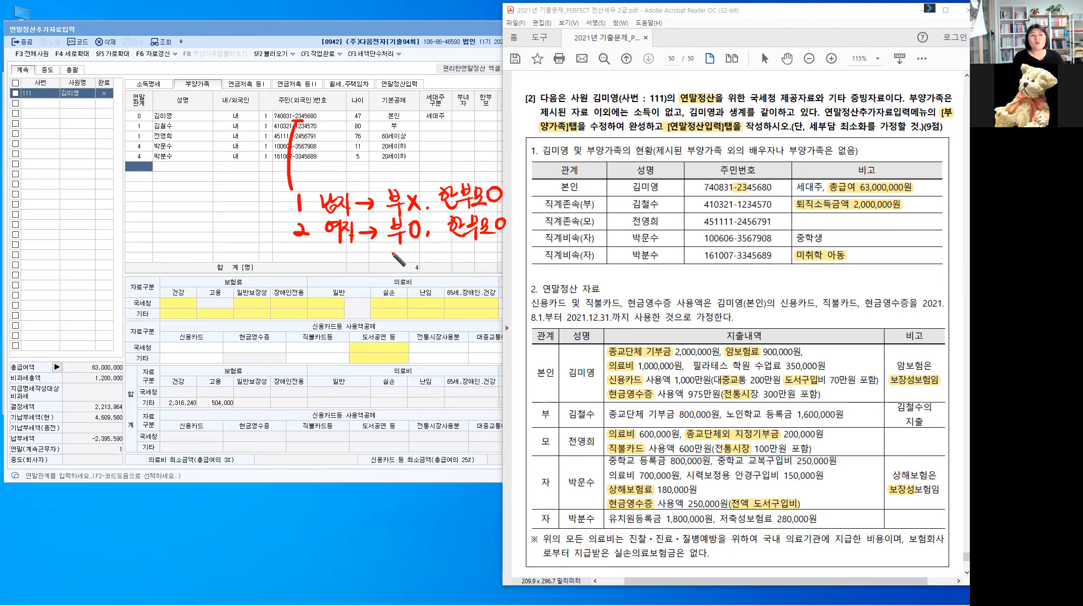
{"action": "left_click_drag", "start_coordinate": [387, 254], "coordinate": [425, 253]}
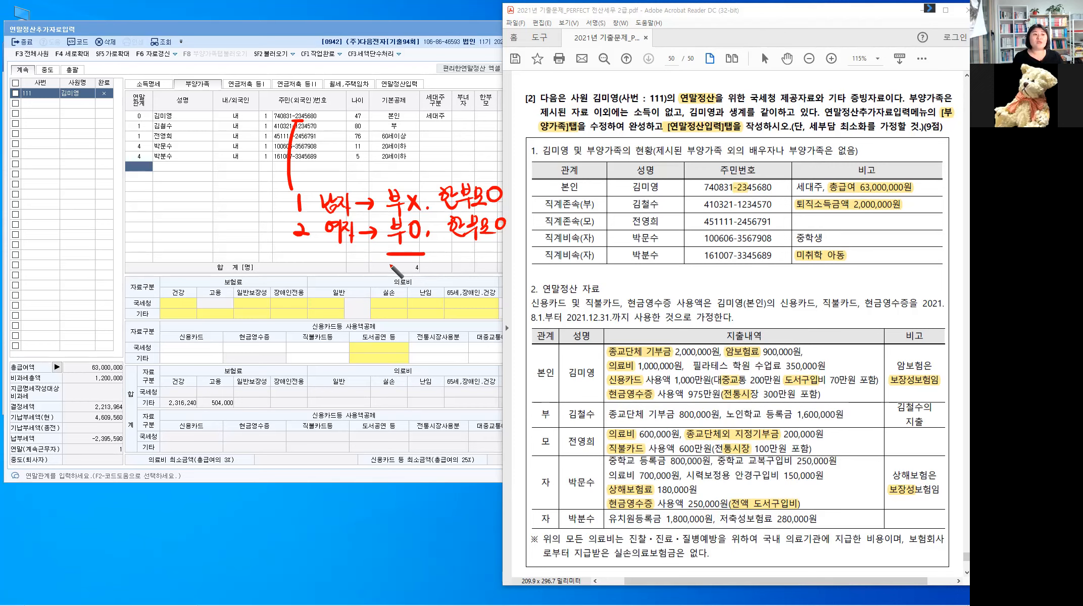
Step: Draw a check mark above the 세대주구분 column and write "부녀자공제: 소득" over the problem's family table
{"action": "left_click", "coordinate": [428, 85]}
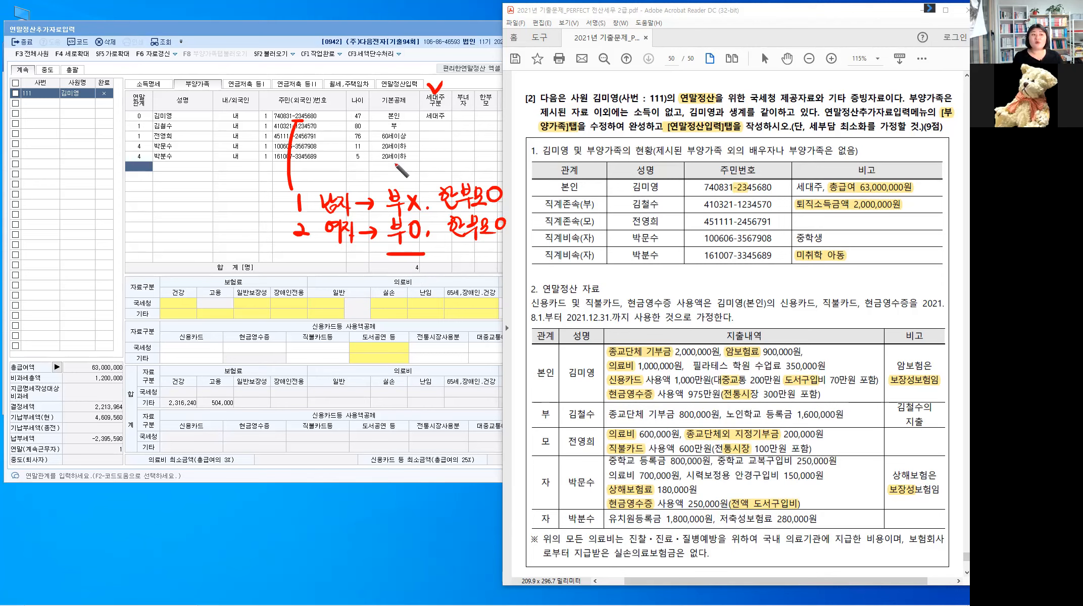
{"action": "left_click_drag", "start_coordinate": [601, 221], "coordinate": [601, 232]}
{"action": "left_click_drag", "start_coordinate": [608, 218], "coordinate": [609, 232]}
{"action": "left_click_drag", "start_coordinate": [601, 227], "coordinate": [609, 226]}
{"action": "left_click_drag", "start_coordinate": [601, 232], "coordinate": [617, 234]}
{"action": "mouse_move", "coordinate": [608, 236]}
{"action": "left_mouse_down"}
{"action": "mouse_move", "coordinate": [608, 248]}
{"action": "mouse_move", "coordinate": [622, 238]}
{"action": "left_mouse_up"}
{"action": "left_click_drag", "start_coordinate": [622, 231], "coordinate": [627, 230]}
{"action": "left_click_drag", "start_coordinate": [622, 235], "coordinate": [627, 234]}
{"action": "left_click_drag", "start_coordinate": [627, 224], "coordinate": [631, 244]}
{"action": "left_click_drag", "start_coordinate": [634, 236], "coordinate": [639, 242]}
{"action": "mouse_move", "coordinate": [642, 226]}
{"action": "left_mouse_down"}
{"action": "mouse_move", "coordinate": [641, 249]}
{"action": "mouse_move", "coordinate": [659, 234]}
{"action": "left_mouse_up"}
{"action": "left_click_drag", "start_coordinate": [649, 239], "coordinate": [662, 237]}
{"action": "left_click_drag", "start_coordinate": [655, 241], "coordinate": [655, 241]}
{"action": "left_click_drag", "start_coordinate": [664, 233], "coordinate": [674, 247]}
{"action": "left_click", "coordinate": [684, 235]}
{"action": "mouse_move", "coordinate": [677, 227]}
{"action": "left_mouse_down"}
{"action": "mouse_move", "coordinate": [678, 253]}
{"action": "mouse_move", "coordinate": [707, 243]}
{"action": "left_mouse_up"}
{"action": "left_click", "coordinate": [685, 246]}
{"action": "left_click_drag", "start_coordinate": [712, 235], "coordinate": [716, 244]}
{"action": "left_click_drag", "start_coordinate": [704, 246], "coordinate": [741, 236]}
{"action": "mouse_move", "coordinate": [724, 241]}
{"action": "left_mouse_down"}
{"action": "mouse_move", "coordinate": [742, 239]}
{"action": "mouse_move", "coordinate": [738, 250]}
{"action": "left_mouse_up"}
Step: Bracket the 총급여 amount in the 본인 row and write the "4천~이하" limit above it
{"action": "left_click_drag", "start_coordinate": [835, 176], "coordinate": [838, 198]}
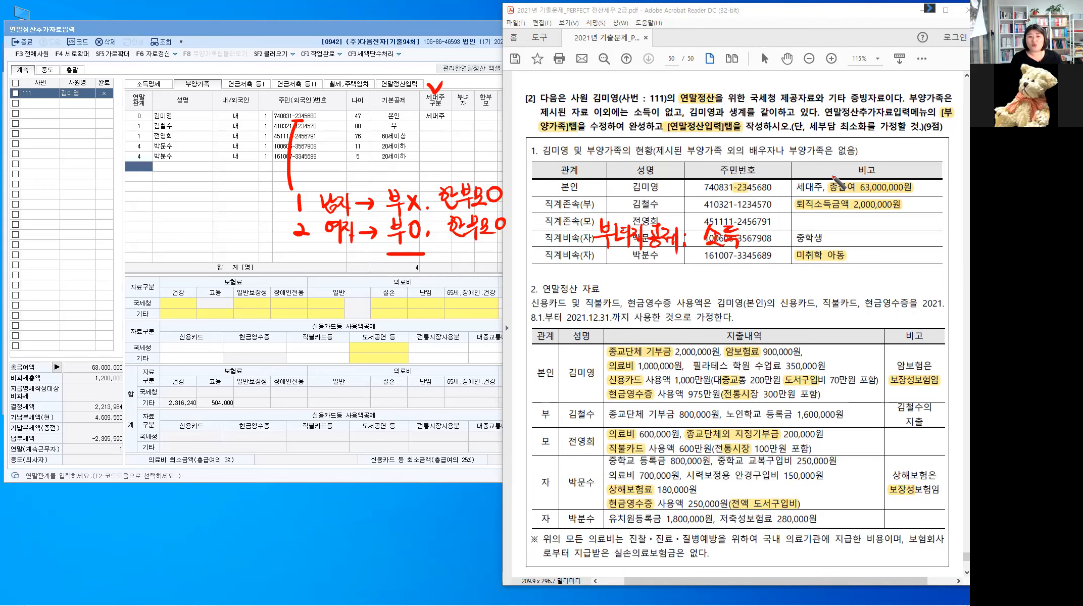
{"action": "left_click_drag", "start_coordinate": [915, 174], "coordinate": [916, 200]}
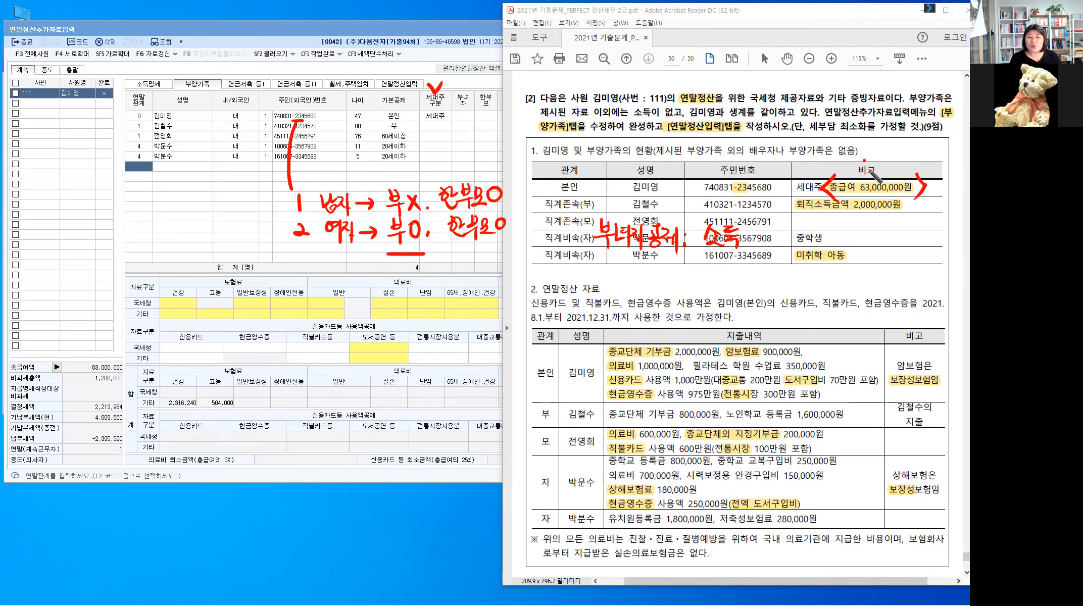
{"action": "left_click_drag", "start_coordinate": [860, 161], "coordinate": [867, 168]}
{"action": "left_click_drag", "start_coordinate": [863, 160], "coordinate": [873, 176]}
{"action": "left_click_drag", "start_coordinate": [879, 170], "coordinate": [901, 169]}
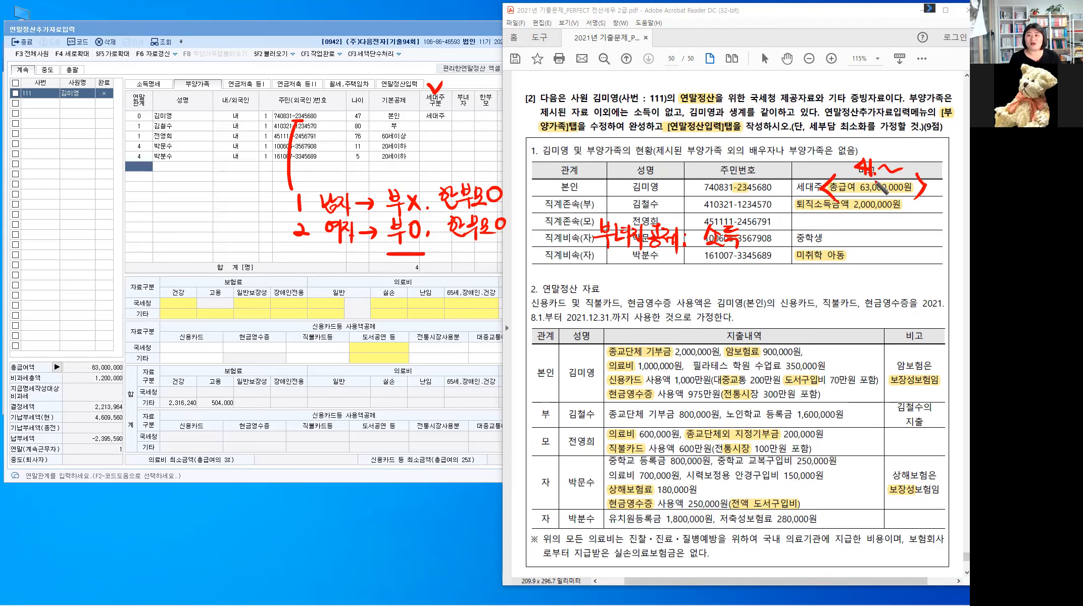
{"action": "left_click_drag", "start_coordinate": [910, 161], "coordinate": [921, 175]}
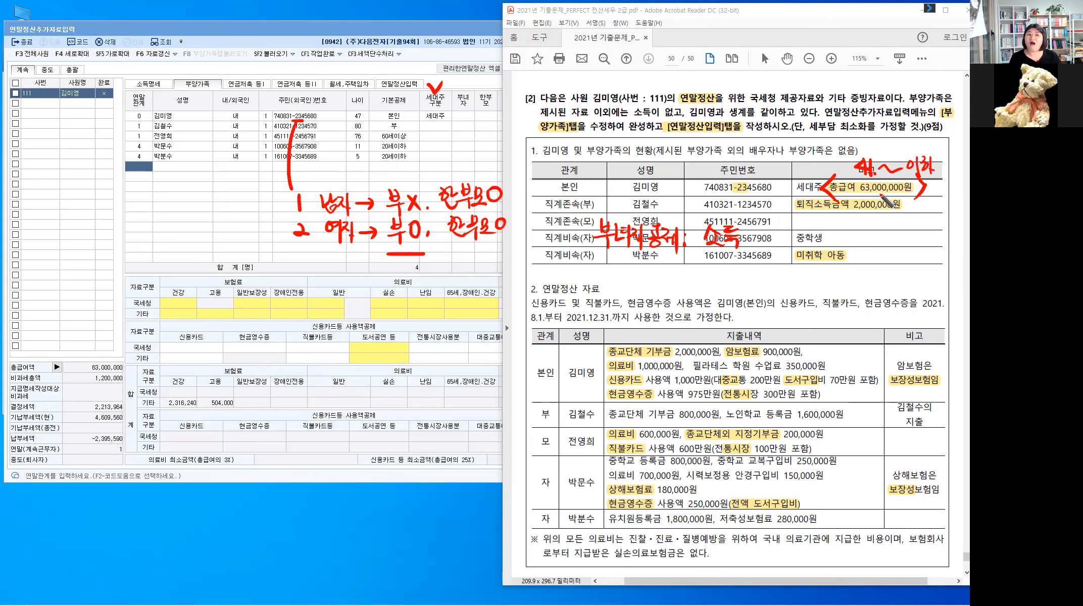
Step: Extend the "부녀자공제: 소득" note with "OK → 남편 O"
{"action": "mouse_move", "coordinate": [763, 233]}
{"action": "left_mouse_down"}
{"action": "mouse_move", "coordinate": [772, 246]}
{"action": "mouse_move", "coordinate": [839, 236]}
{"action": "left_mouse_up"}
{"action": "mouse_move", "coordinate": [843, 226]}
{"action": "left_mouse_down"}
{"action": "mouse_move", "coordinate": [840, 246]}
{"action": "mouse_move", "coordinate": [862, 232]}
{"action": "left_mouse_up"}
{"action": "mouse_move", "coordinate": [863, 226]}
{"action": "left_mouse_down"}
{"action": "mouse_move", "coordinate": [863, 241]}
{"action": "mouse_move", "coordinate": [884, 231]}
{"action": "left_mouse_up"}
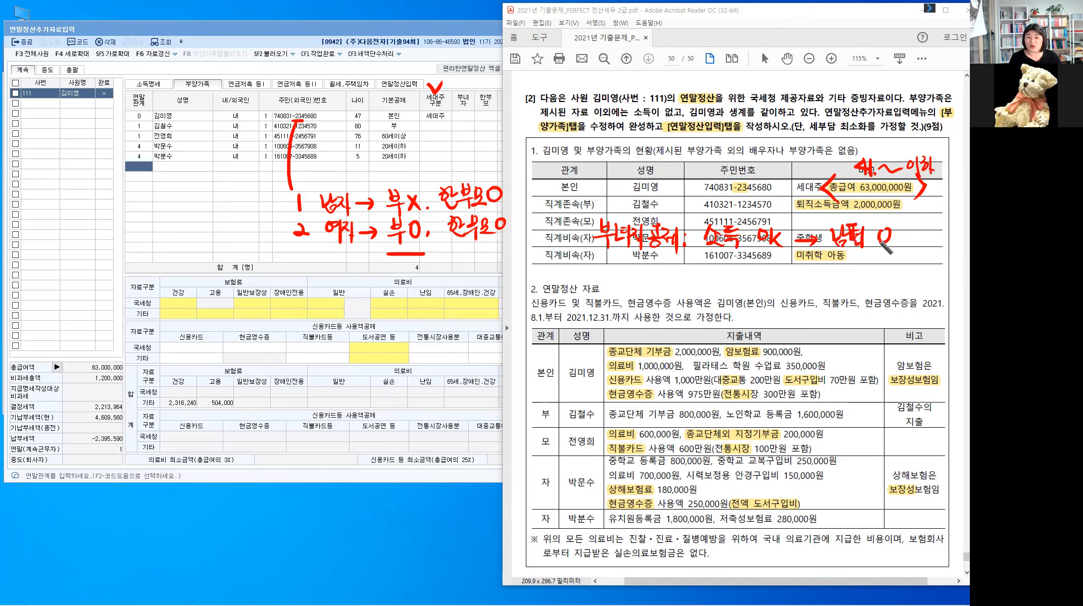
Step: Write a second branch "→ 미혼" beneath the "→ 남편 O" note
{"action": "left_click", "coordinate": [797, 269]}
{"action": "left_click_drag", "start_coordinate": [797, 270], "coordinate": [814, 271]}
{"action": "left_click_drag", "start_coordinate": [810, 266], "coordinate": [834, 278]}
{"action": "left_click_drag", "start_coordinate": [835, 269], "coordinate": [848, 287]}
{"action": "left_click", "coordinate": [847, 264]}
{"action": "left_click_drag", "start_coordinate": [858, 264], "coordinate": [862, 266]}
{"action": "left_click_drag", "start_coordinate": [853, 270], "coordinate": [864, 268]}
{"action": "left_click_drag", "start_coordinate": [860, 271], "coordinate": [860, 271]}
{"action": "left_click_drag", "start_coordinate": [852, 278], "coordinate": [868, 276]}
{"action": "left_click_drag", "start_coordinate": [857, 279], "coordinate": [868, 284]}
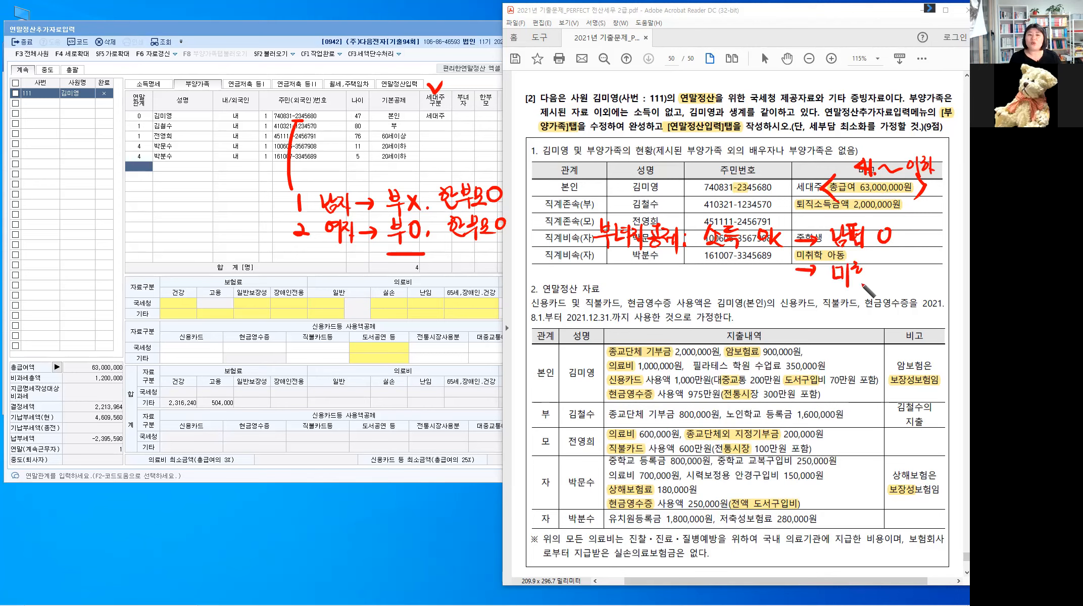
Step: Write "(기혼)" above "남편" in the 부녀자공제 note
{"action": "left_click_drag", "start_coordinate": [835, 206], "coordinate": [838, 220]}
{"action": "left_click_drag", "start_coordinate": [846, 202], "coordinate": [846, 225]}
{"action": "left_click_drag", "start_coordinate": [853, 204], "coordinate": [857, 206]}
{"action": "left_click_drag", "start_coordinate": [849, 210], "coordinate": [859, 208]}
{"action": "left_click_drag", "start_coordinate": [854, 211], "coordinate": [855, 211]}
{"action": "left_click_drag", "start_coordinate": [849, 217], "coordinate": [860, 216]}
{"action": "left_click_drag", "start_coordinate": [851, 219], "coordinate": [859, 231]}
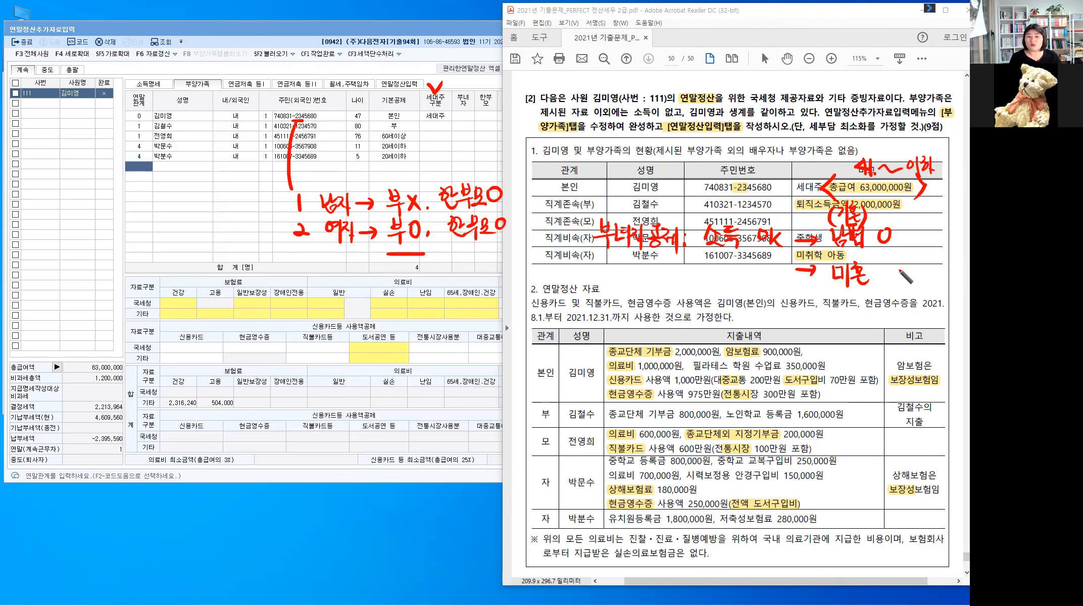
Step: Add a connecting dash and "세대주" after "미혼"
{"action": "left_click_drag", "start_coordinate": [868, 274], "coordinate": [881, 273]}
{"action": "left_click_drag", "start_coordinate": [893, 264], "coordinate": [884, 275]}
{"action": "left_click_drag", "start_coordinate": [889, 269], "coordinate": [897, 280]}
{"action": "left_click_drag", "start_coordinate": [903, 262], "coordinate": [903, 285]}
{"action": "left_click_drag", "start_coordinate": [907, 267], "coordinate": [913, 275]}
{"action": "left_click_drag", "start_coordinate": [915, 264], "coordinate": [915, 281]}
{"action": "mouse_move", "coordinate": [918, 261]}
{"action": "left_mouse_down"}
{"action": "mouse_move", "coordinate": [919, 284]}
{"action": "mouse_move", "coordinate": [934, 271]}
{"action": "left_mouse_up"}
{"action": "left_click_drag", "start_coordinate": [924, 275], "coordinate": [935, 274]}
{"action": "left_click_drag", "start_coordinate": [931, 275], "coordinate": [932, 288]}
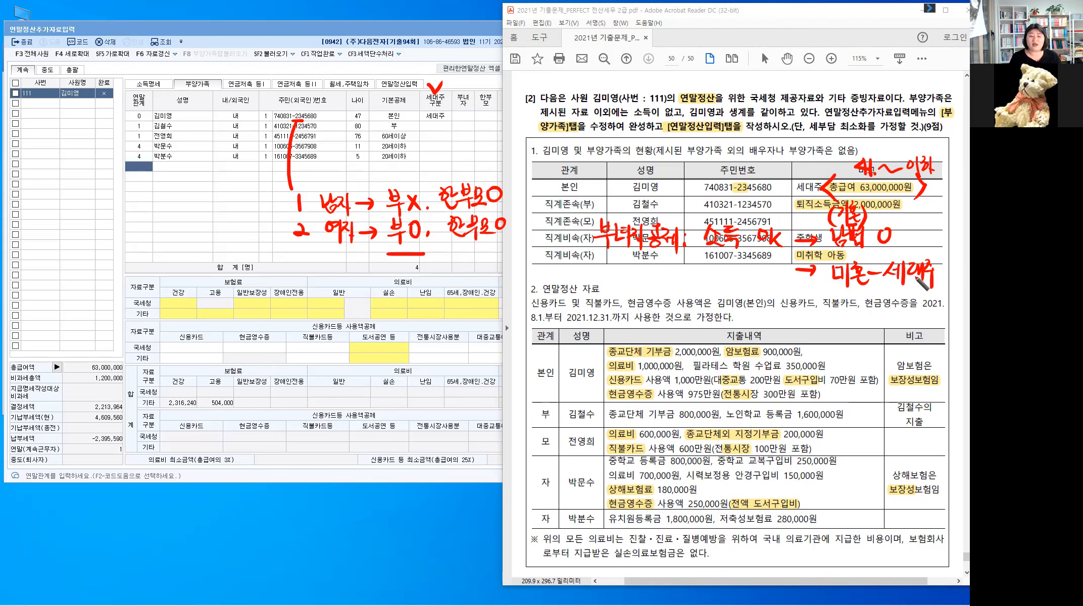
Step: Draw a branch line down from the 미혼 note and write "기본공제 부양가족" at its end
{"action": "mouse_move", "coordinate": [873, 275]}
{"action": "left_mouse_down"}
{"action": "mouse_move", "coordinate": [905, 323]}
{"action": "mouse_move", "coordinate": [915, 302]}
{"action": "mouse_move", "coordinate": [934, 301]}
{"action": "mouse_move", "coordinate": [926, 312]}
{"action": "mouse_move", "coordinate": [938, 313]}
{"action": "left_mouse_up"}
{"action": "left_click_drag", "start_coordinate": [941, 300], "coordinate": [941, 314]}
{"action": "mouse_move", "coordinate": [944, 298]}
{"action": "left_mouse_down"}
{"action": "mouse_move", "coordinate": [946, 320]}
{"action": "mouse_move", "coordinate": [901, 326]}
{"action": "left_mouse_up"}
{"action": "mouse_move", "coordinate": [901, 318]}
{"action": "left_mouse_down"}
{"action": "mouse_move", "coordinate": [912, 332]}
{"action": "mouse_move", "coordinate": [934, 326]}
{"action": "mouse_move", "coordinate": [929, 335]}
{"action": "left_mouse_up"}
{"action": "mouse_move", "coordinate": [937, 321]}
{"action": "left_mouse_down"}
{"action": "mouse_move", "coordinate": [938, 337]}
{"action": "mouse_move", "coordinate": [943, 329]}
{"action": "left_mouse_up"}
{"action": "left_click_drag", "start_coordinate": [943, 321], "coordinate": [951, 332]}
{"action": "left_click_drag", "start_coordinate": [943, 337], "coordinate": [952, 335]}
{"action": "left_click_drag", "start_coordinate": [944, 340], "coordinate": [951, 346]}
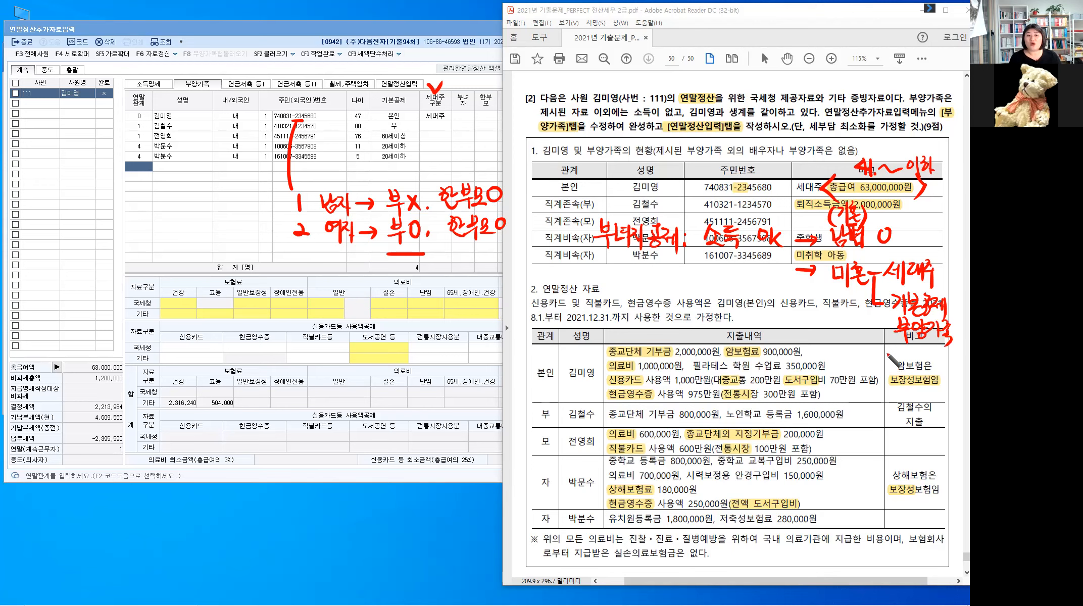
Step: Underline "한부모O" in the handwritten 여자 note
{"action": "right_click", "coordinate": [873, 189]}
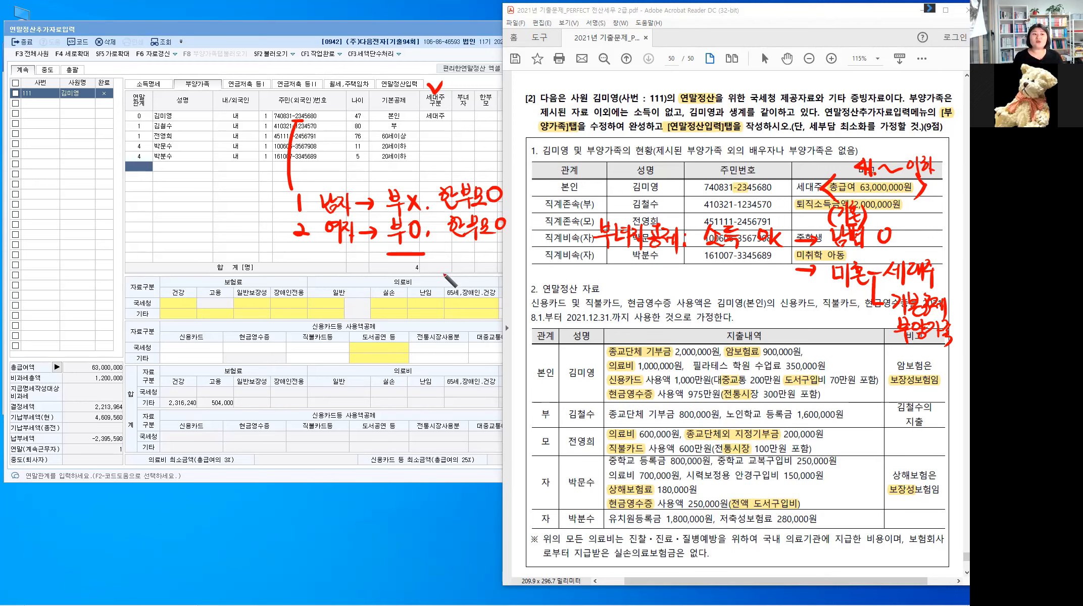
{"action": "left_click_drag", "start_coordinate": [447, 251], "coordinate": [515, 251]}
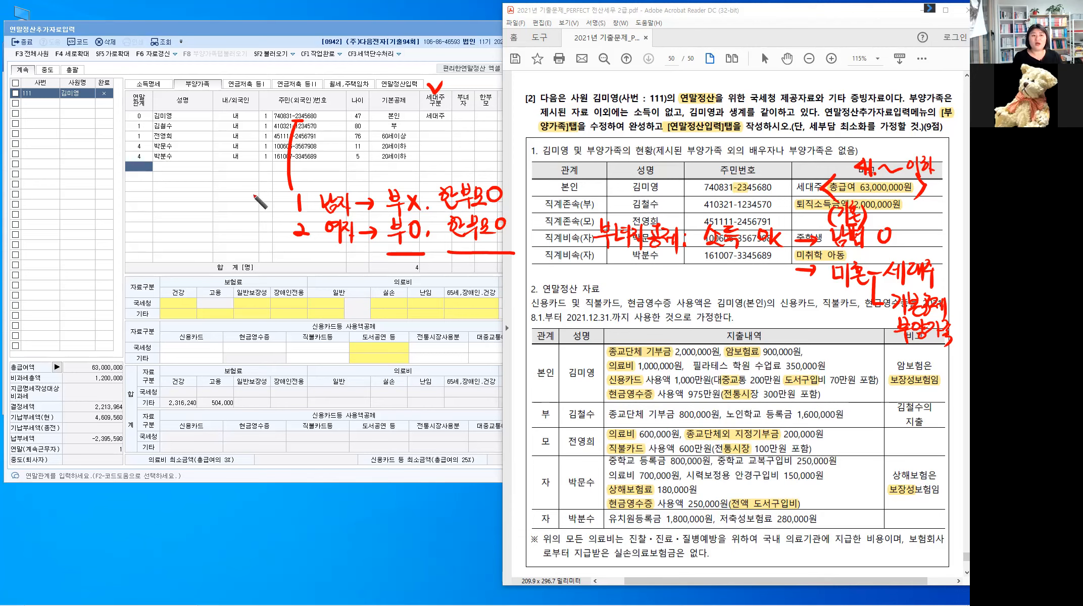
Step: Circle the 직계존속 and 직계비속 entries in the family table and write "20세이하" in quotation marks below them
{"action": "mouse_move", "coordinate": [550, 223]}
{"action": "left_mouse_down"}
{"action": "mouse_move", "coordinate": [558, 268]}
{"action": "mouse_move", "coordinate": [625, 291]}
{"action": "left_mouse_up"}
{"action": "left_click_drag", "start_coordinate": [635, 280], "coordinate": [641, 292]}
{"action": "left_click_drag", "start_coordinate": [646, 282], "coordinate": [654, 281]}
{"action": "left_click_drag", "start_coordinate": [650, 284], "coordinate": [650, 286]}
{"action": "left_click_drag", "start_coordinate": [586, 270], "coordinate": [581, 278]}
{"action": "left_click_drag", "start_coordinate": [668, 273], "coordinate": [666, 280]}
Step: Write "편부. 편모" after the quoted "20세이하" note and circle "편모"
{"action": "mouse_move", "coordinate": [675, 274]}
{"action": "left_mouse_down"}
{"action": "mouse_move", "coordinate": [669, 282]}
{"action": "mouse_move", "coordinate": [705, 274]}
{"action": "left_mouse_up"}
{"action": "left_click_drag", "start_coordinate": [698, 275], "coordinate": [702, 289]}
{"action": "left_click_drag", "start_coordinate": [692, 292], "coordinate": [705, 289]}
{"action": "left_click_drag", "start_coordinate": [705, 281], "coordinate": [710, 280]}
{"action": "left_click_drag", "start_coordinate": [710, 274], "coordinate": [710, 293]}
{"action": "left_click_drag", "start_coordinate": [698, 292], "coordinate": [712, 298]}
{"action": "left_click_drag", "start_coordinate": [718, 271], "coordinate": [732, 285]}
{"action": "left_click_drag", "start_coordinate": [726, 287], "coordinate": [727, 301]}
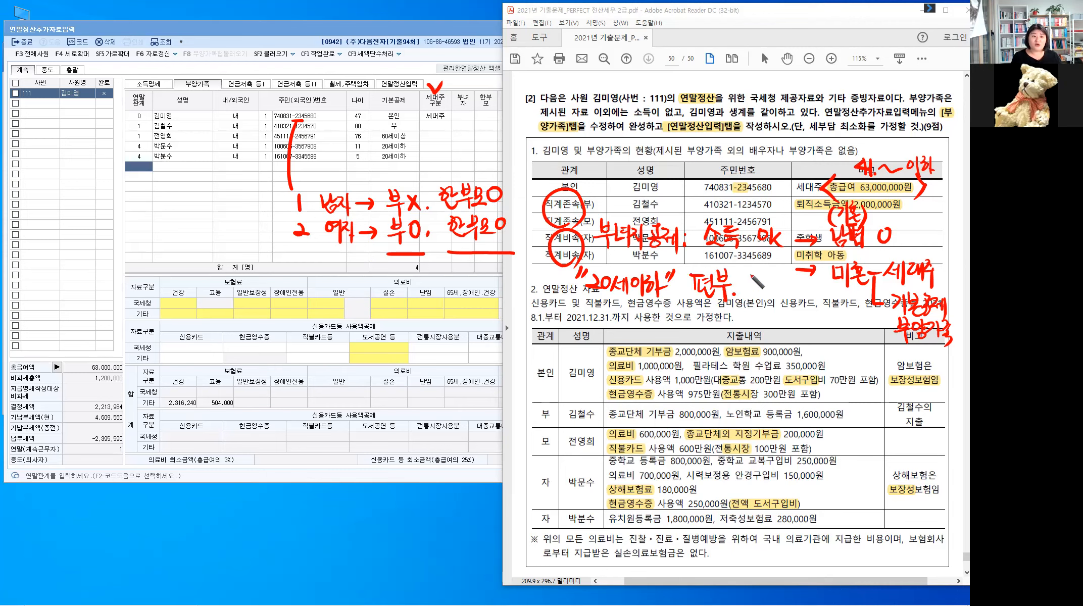
{"action": "left_click_drag", "start_coordinate": [748, 278], "coordinate": [758, 276]}
{"action": "left_click_drag", "start_coordinate": [746, 286], "coordinate": [789, 294]}
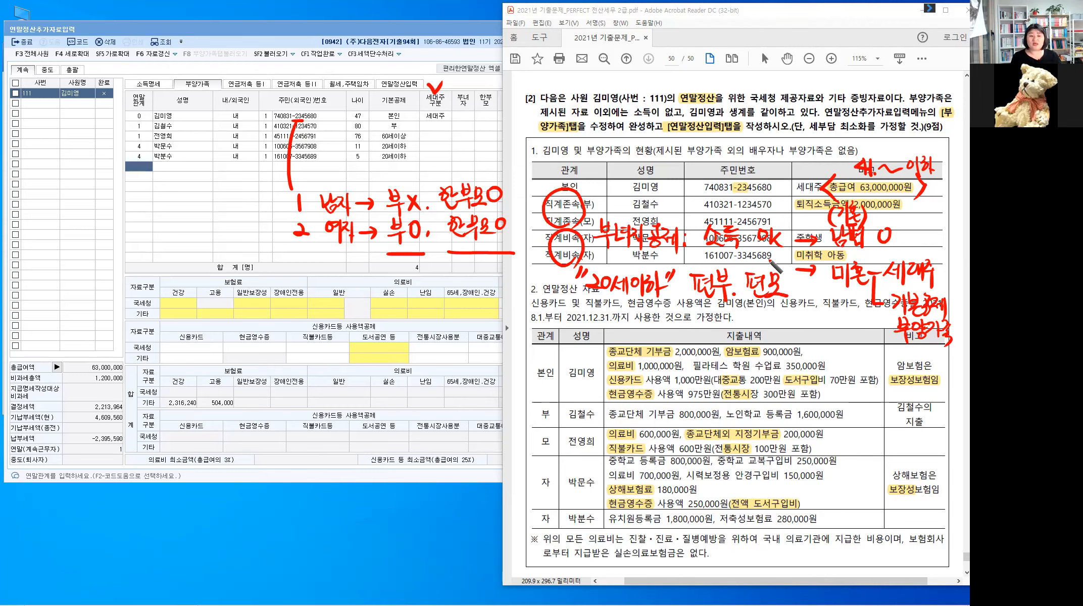
{"action": "left_click_drag", "start_coordinate": [772, 309], "coordinate": [774, 307]}
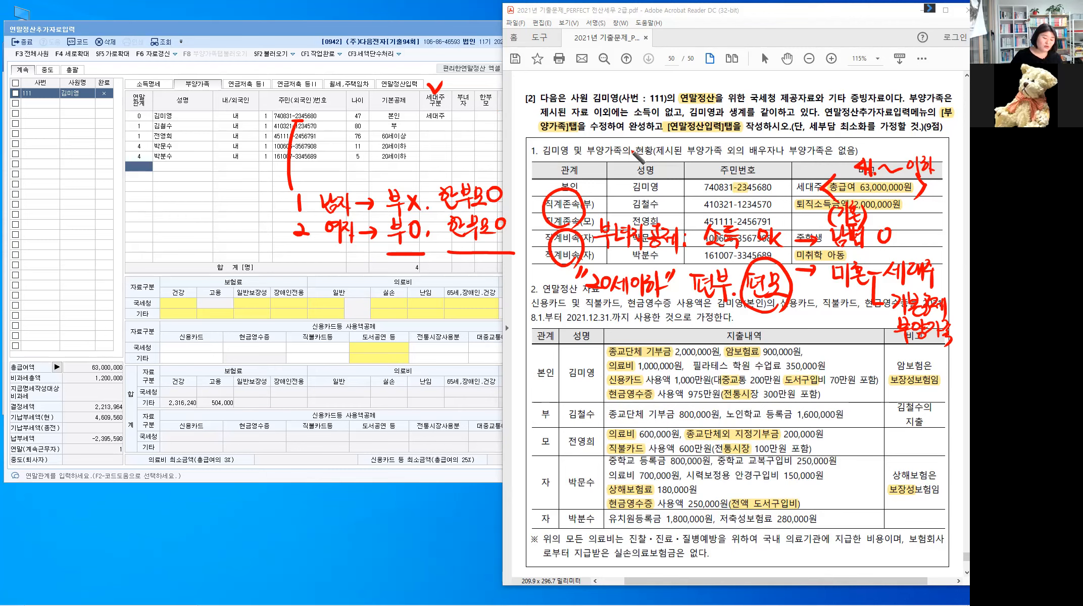
Step: Clear all the handwritten notes and set 한부모 to 1 in the 본인 row of the 부양가족 data
{"action": "key", "text": "Escape"}
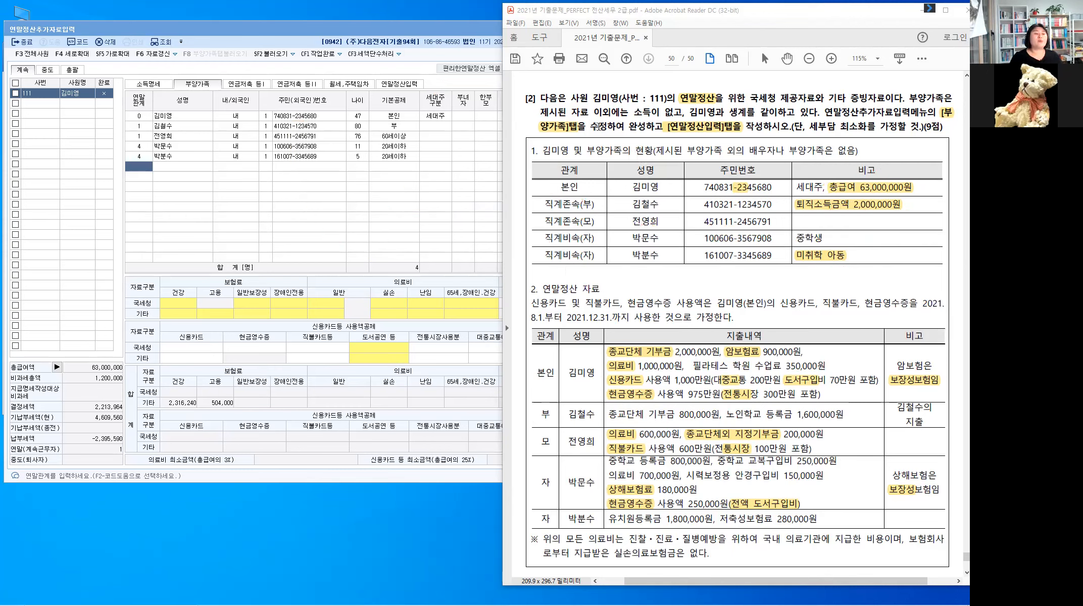
{"action": "left_click", "coordinate": [183, 119]}
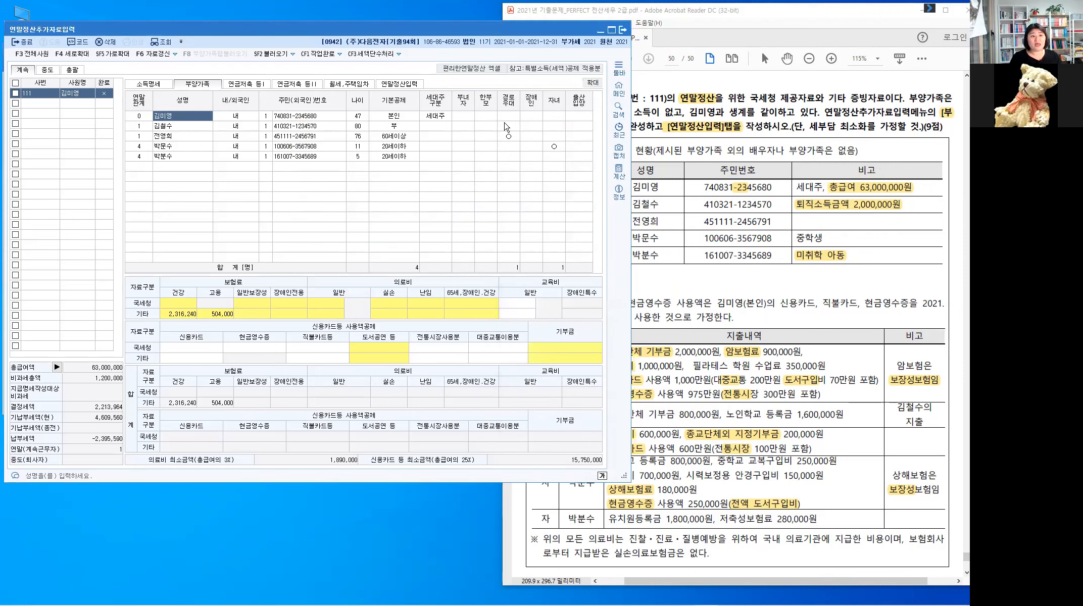
{"action": "left_click", "coordinate": [488, 117]}
{"action": "type", "text": "1"}
{"action": "key", "text": "Return"}
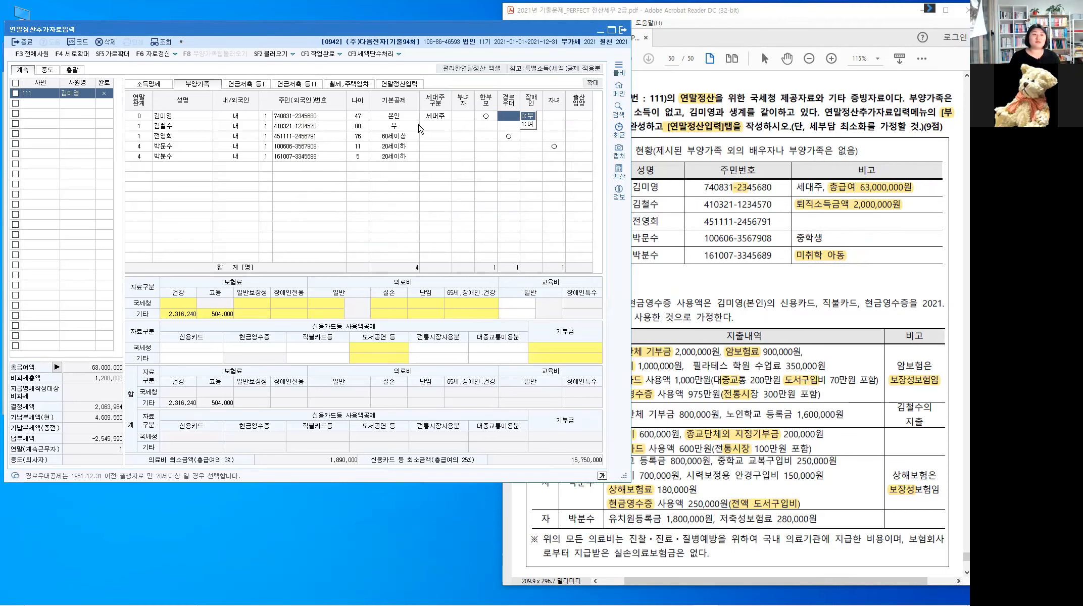
{"action": "left_click", "coordinate": [201, 167]}
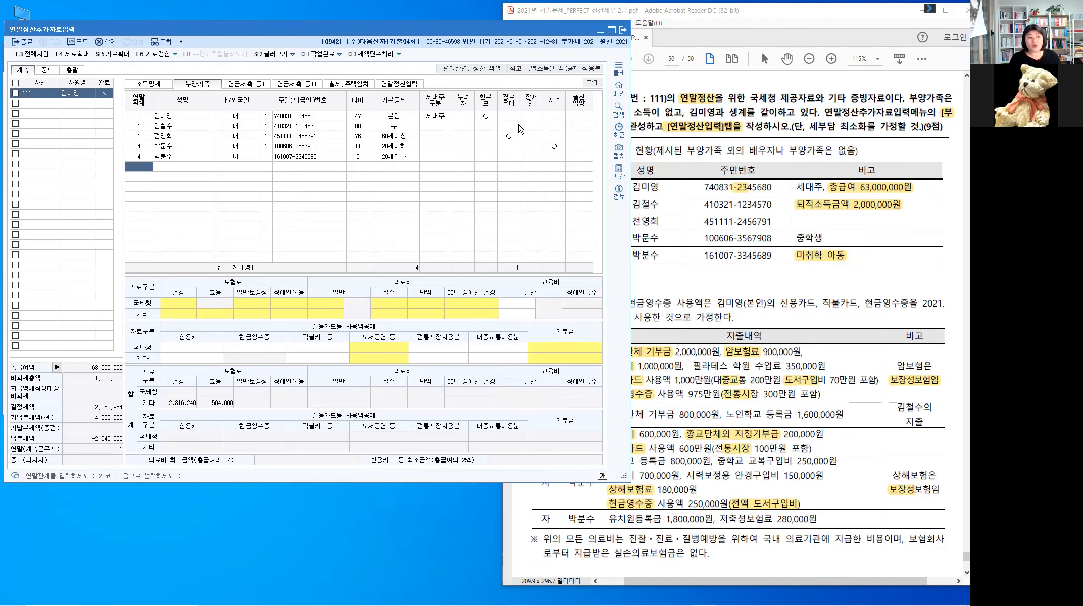
{"action": "left_click", "coordinate": [486, 116]}
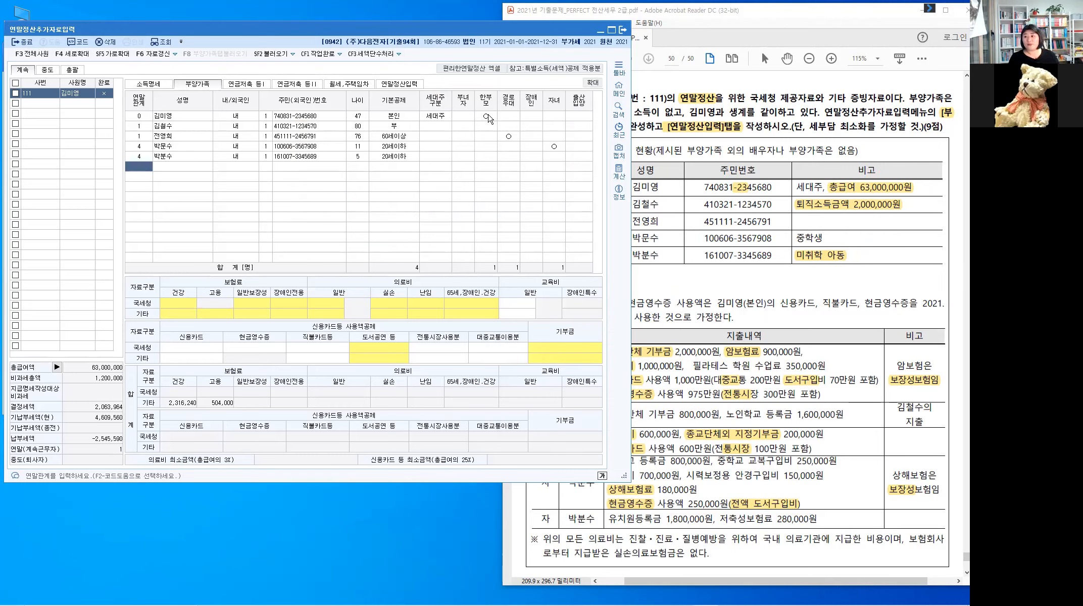
Step: Close the 연말정산추가자료입력 form and return to the exam problem PDF
{"action": "left_click", "coordinate": [734, 276]}
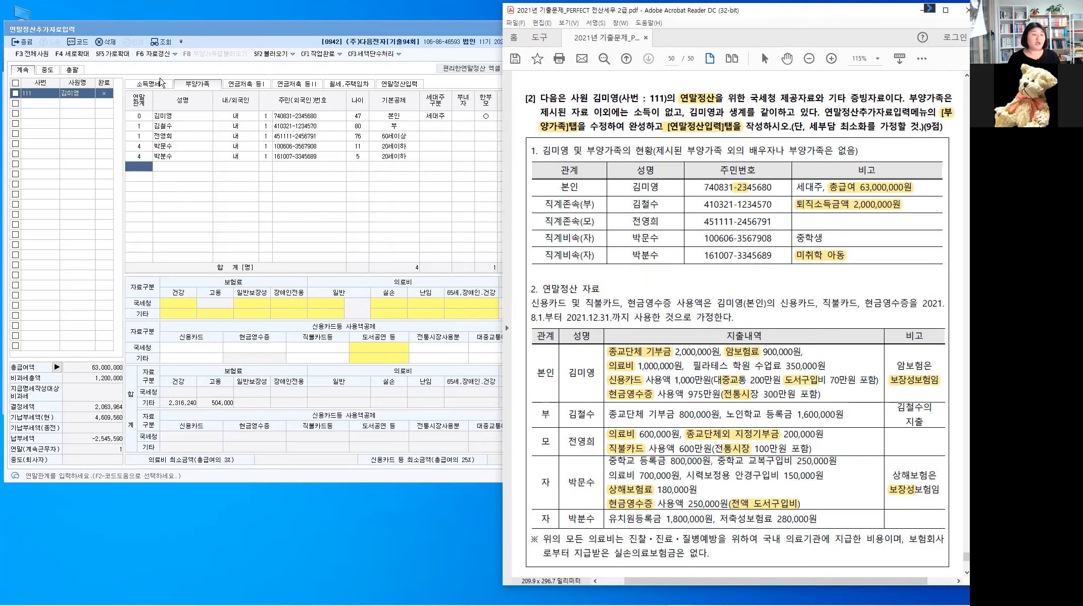
{"action": "left_click", "coordinate": [28, 48]}
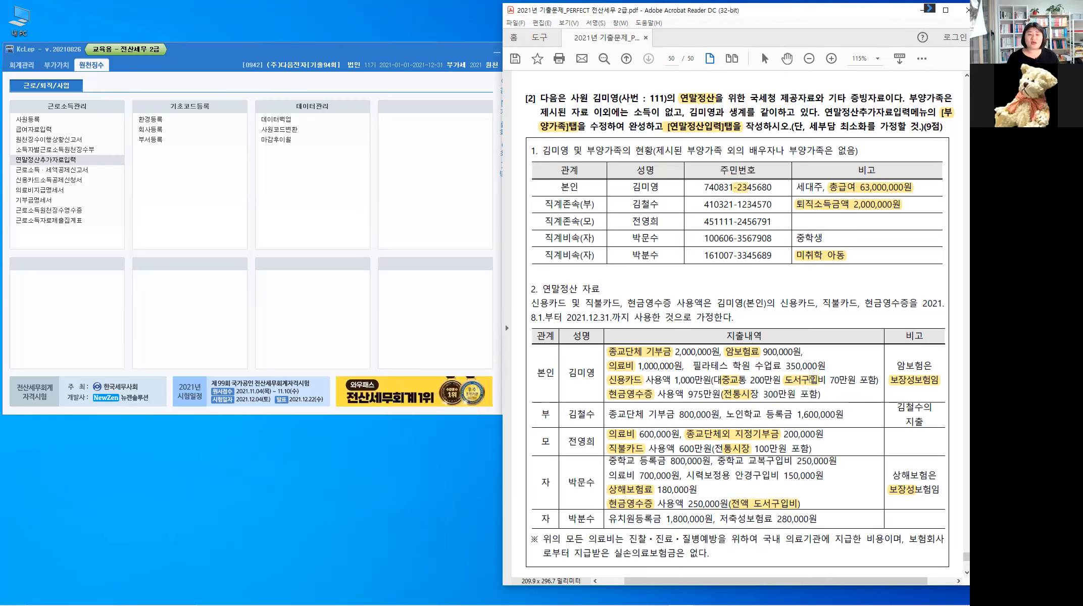
{"action": "left_click", "coordinate": [892, 191]}
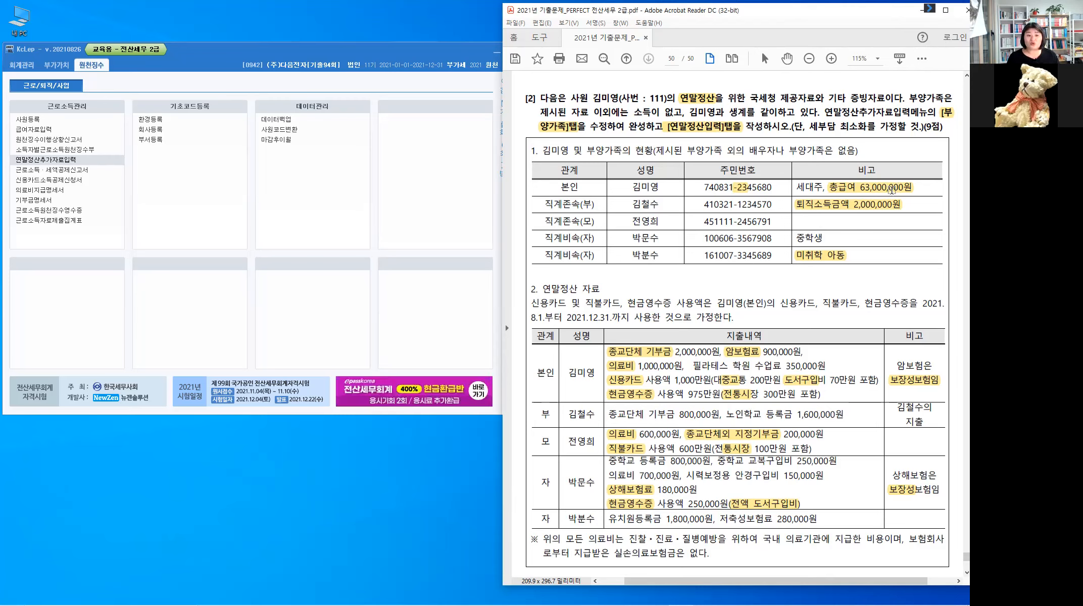